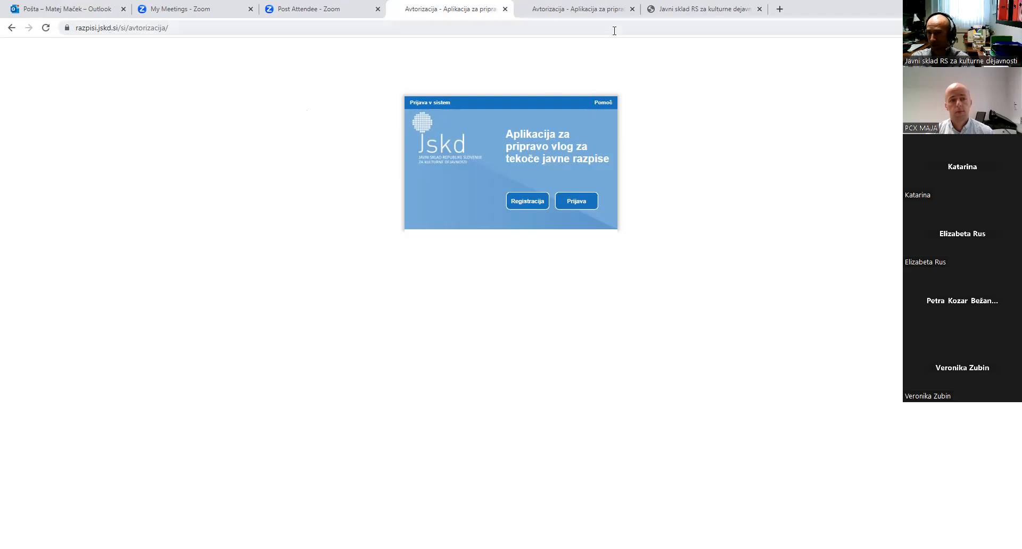
click(626, 17)
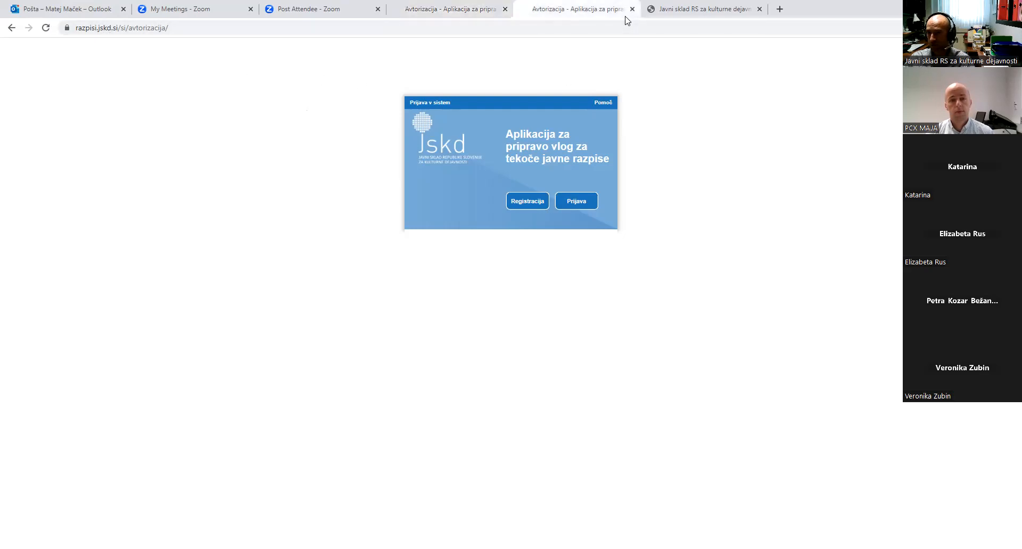
key(ctrl+Tab)
scroll(495, 309, down, 8)
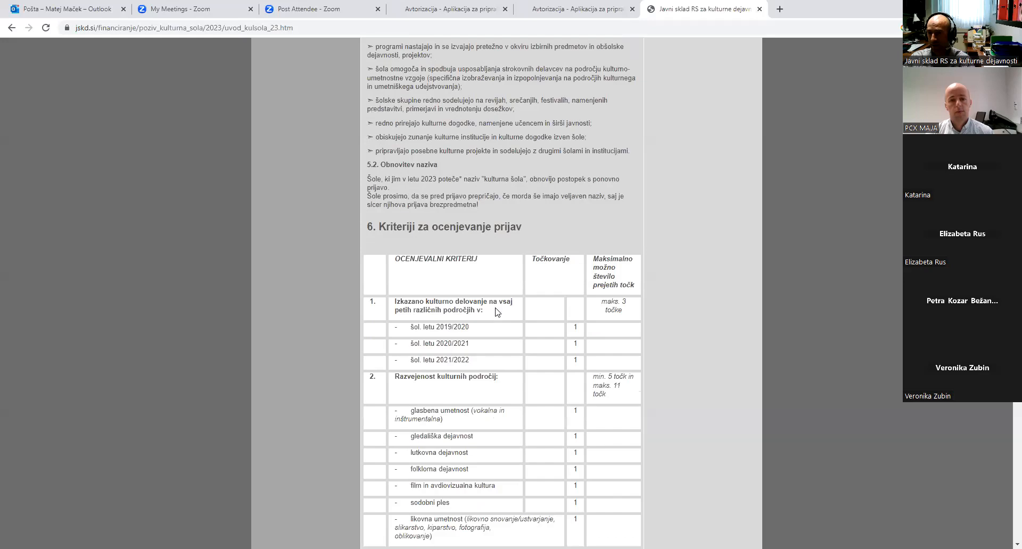
scroll(495, 312, down, 15)
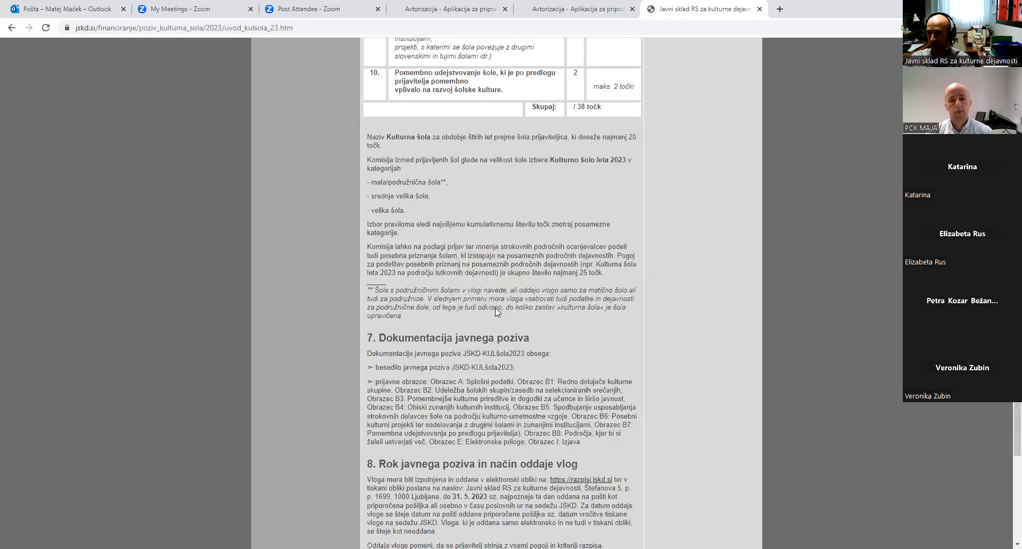
scroll(495, 308, down, 6)
scroll(495, 202, up, 1)
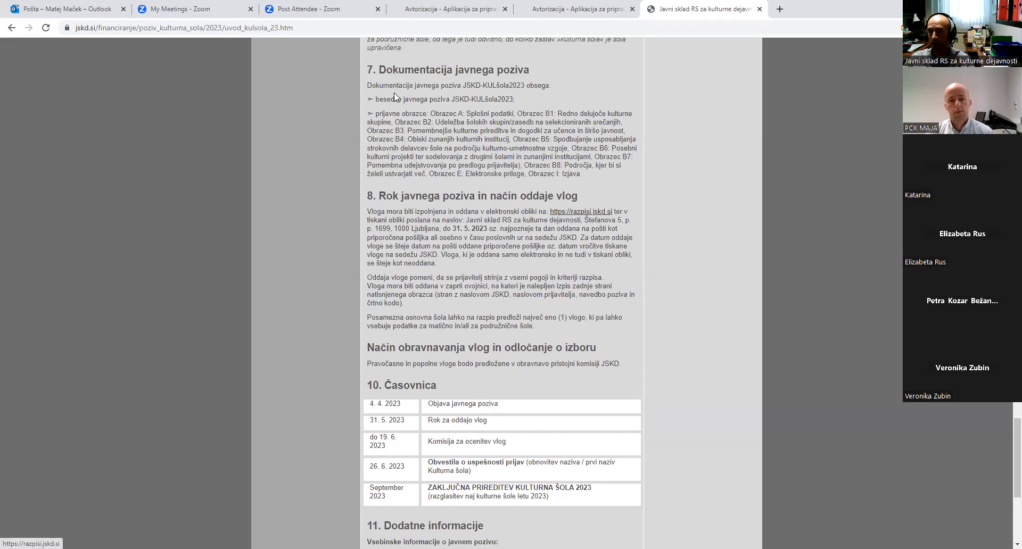
click(420, 17)
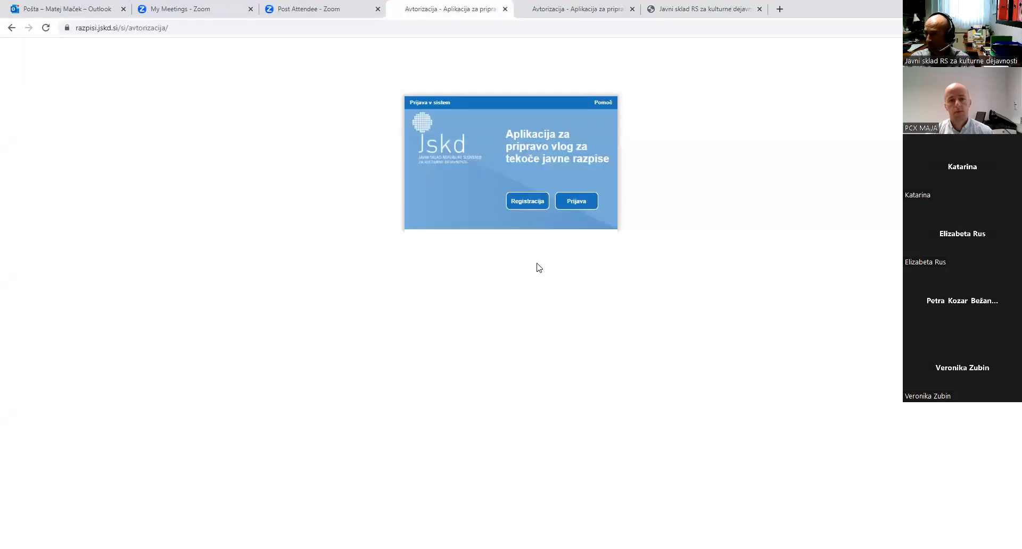
Start a new registration with society or institute as the applicant status
click(535, 206)
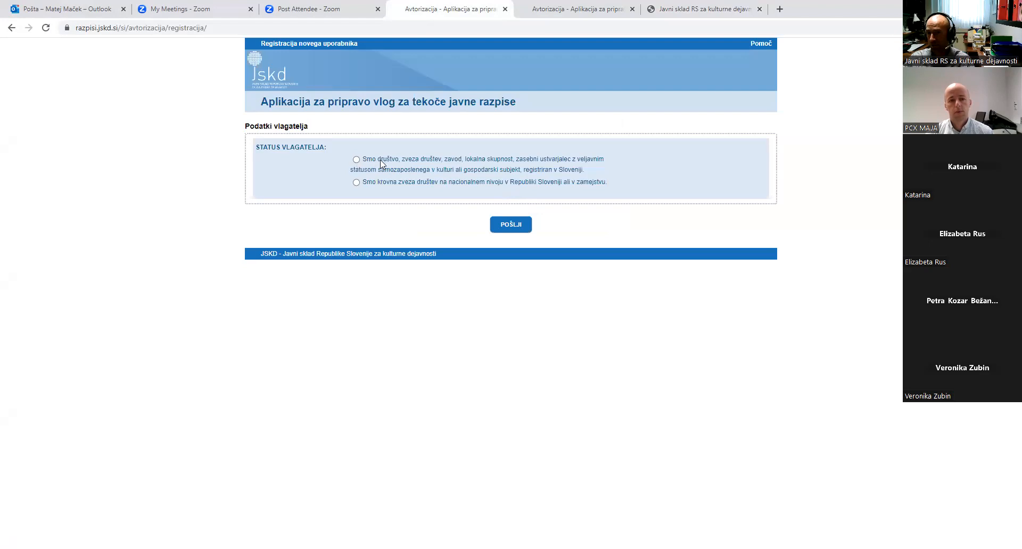
drag(448, 163, 462, 163)
click(357, 161)
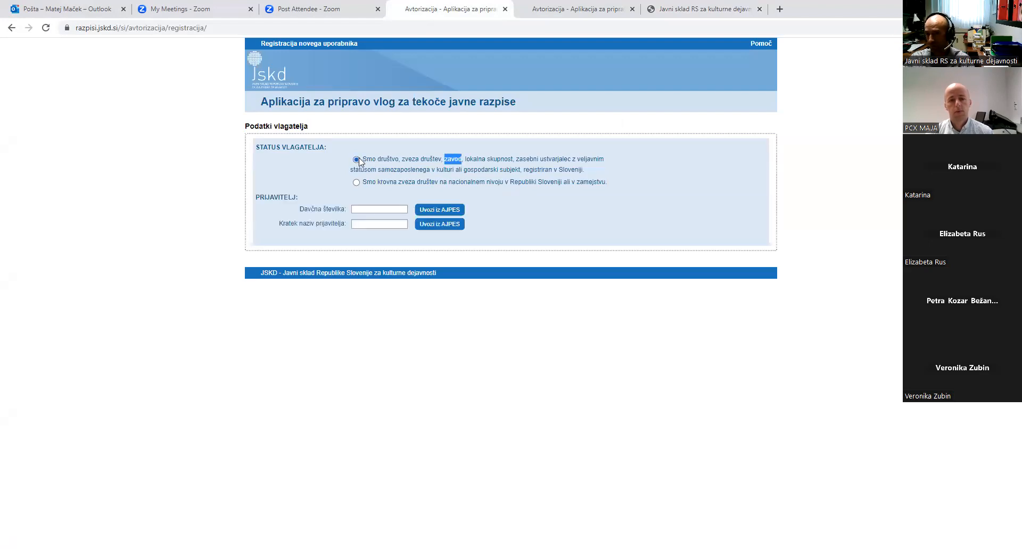
Enter the applicant's tax number and look it up in AJPES, which returns no results
click(396, 208)
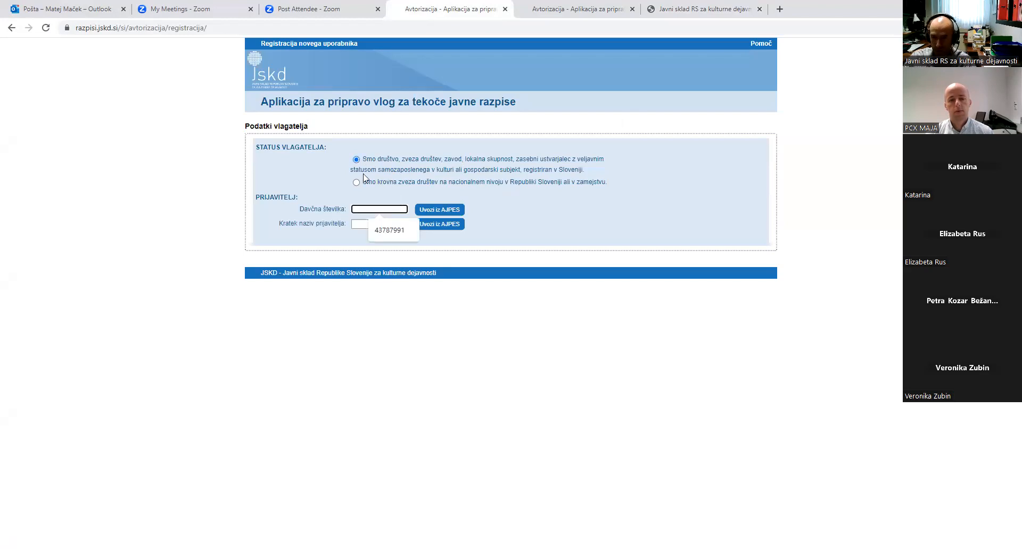
text(4)
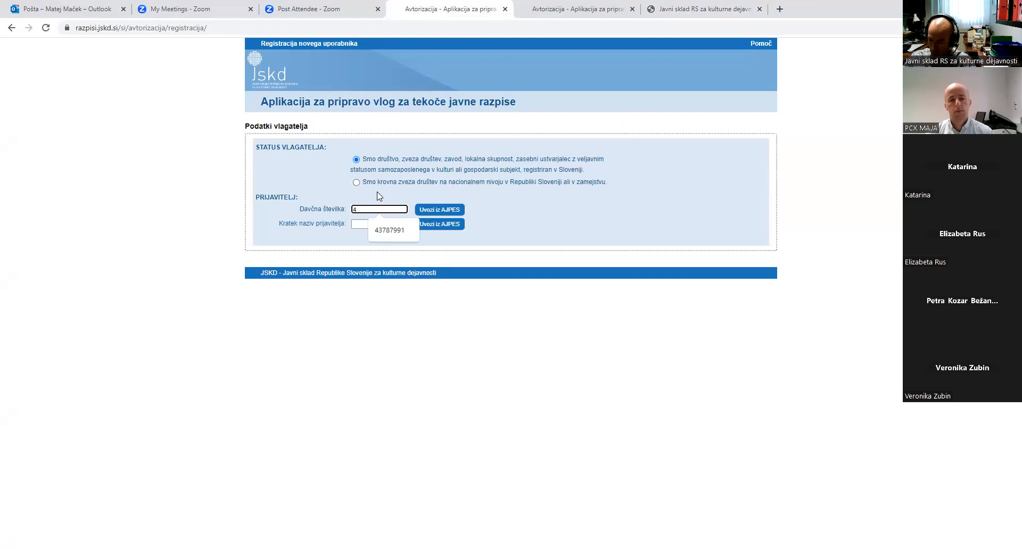
text(2)
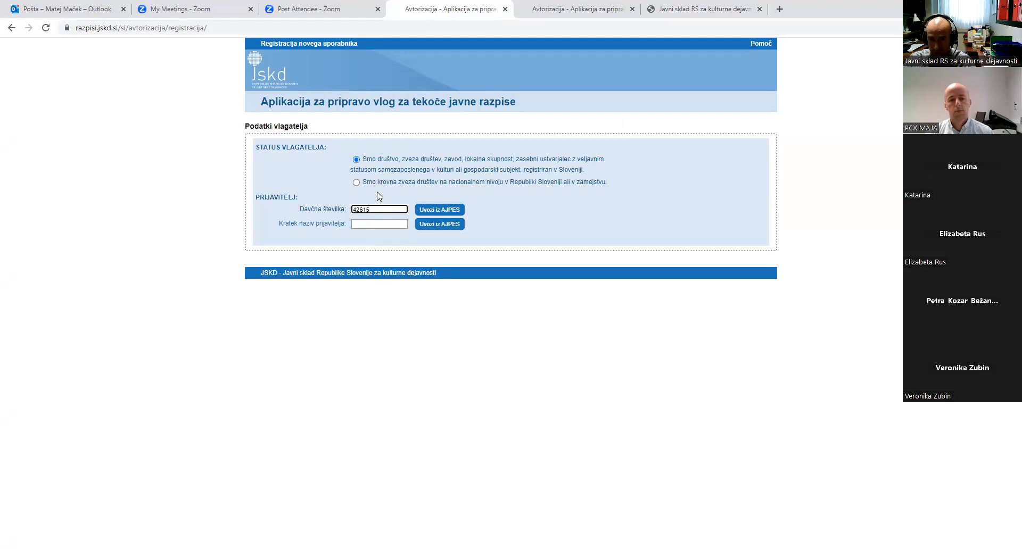
text(61)
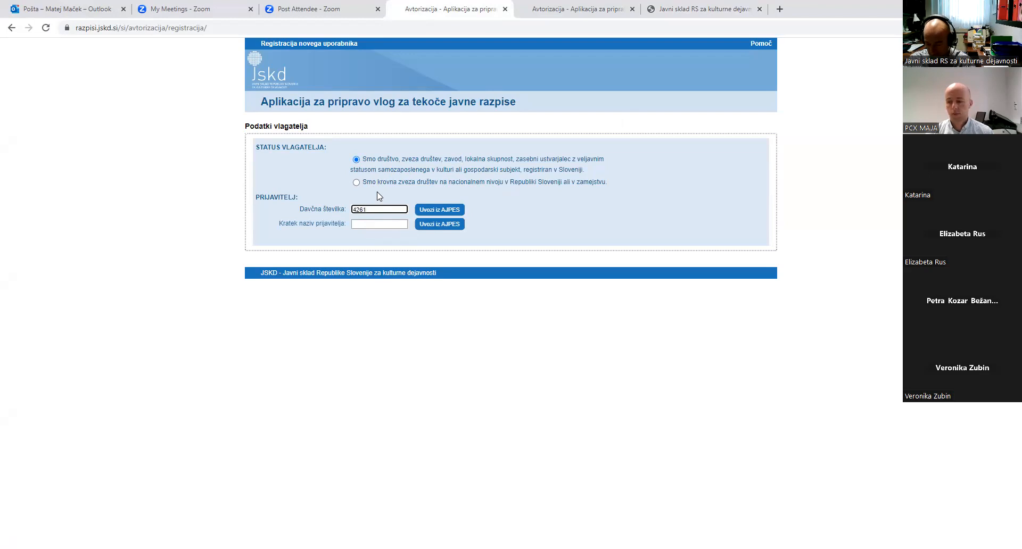
text(501)
click(447, 210)
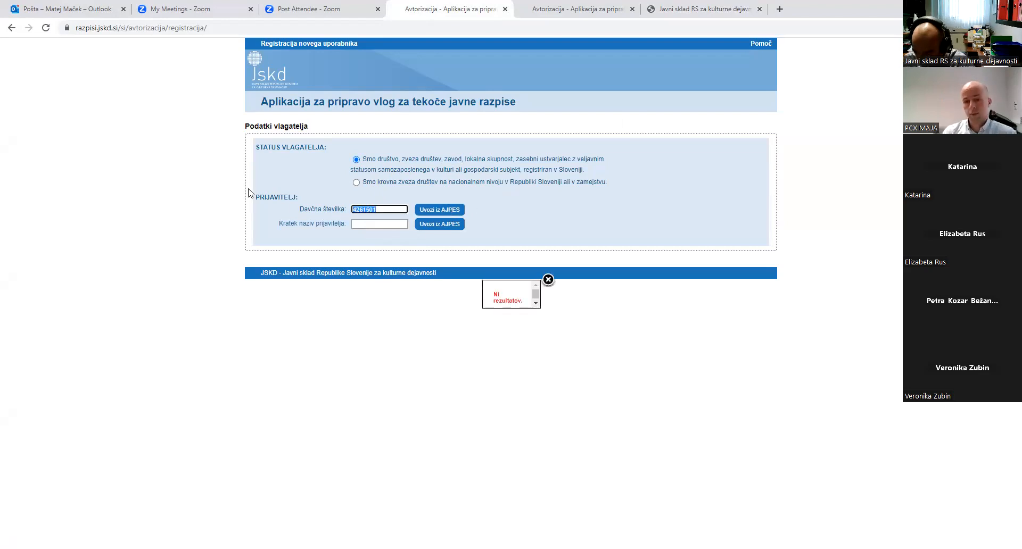
text(42615)
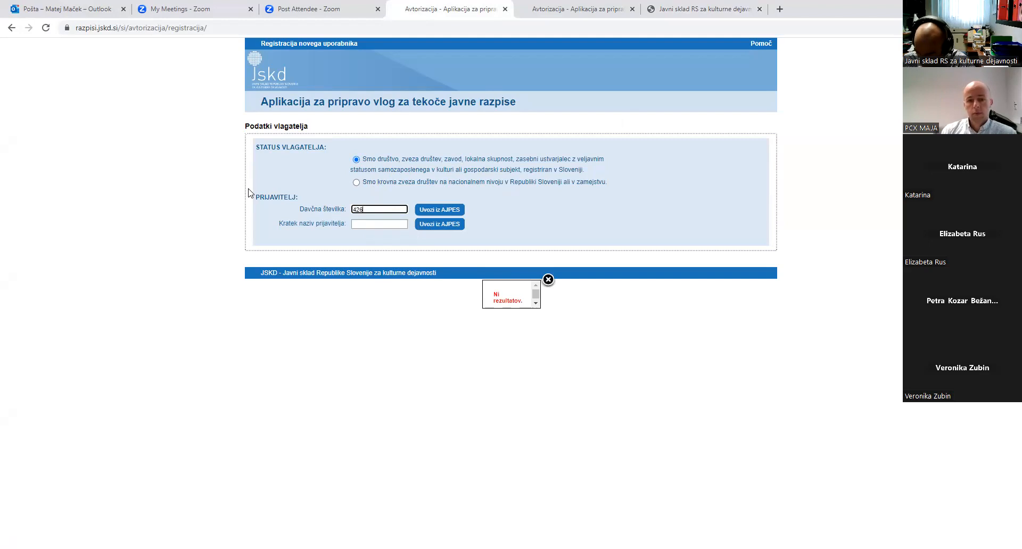
click(437, 210)
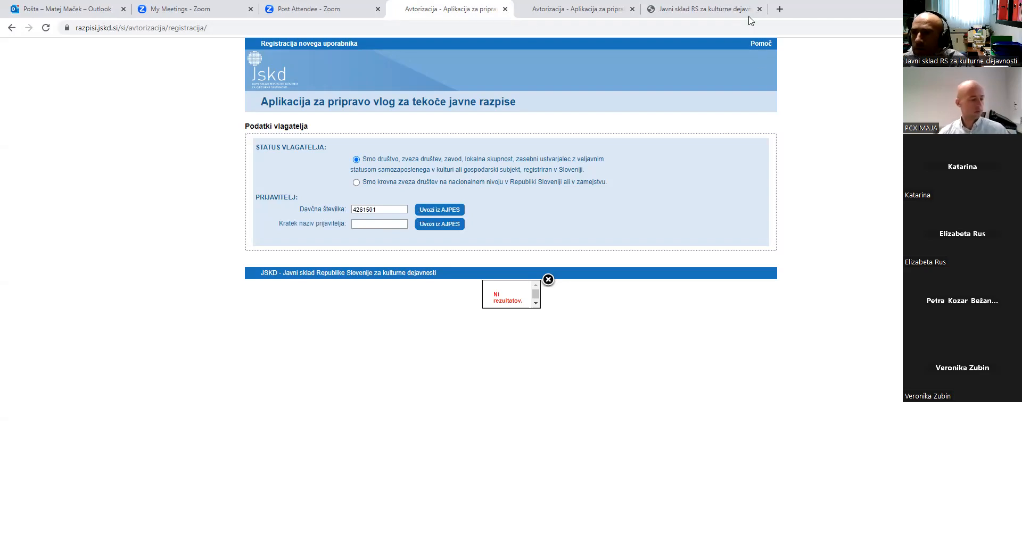
click(780, 9)
Search the AJPES register for Srednja šola Domžale and copy its Davčna številka
text(ajp)
key(Return)
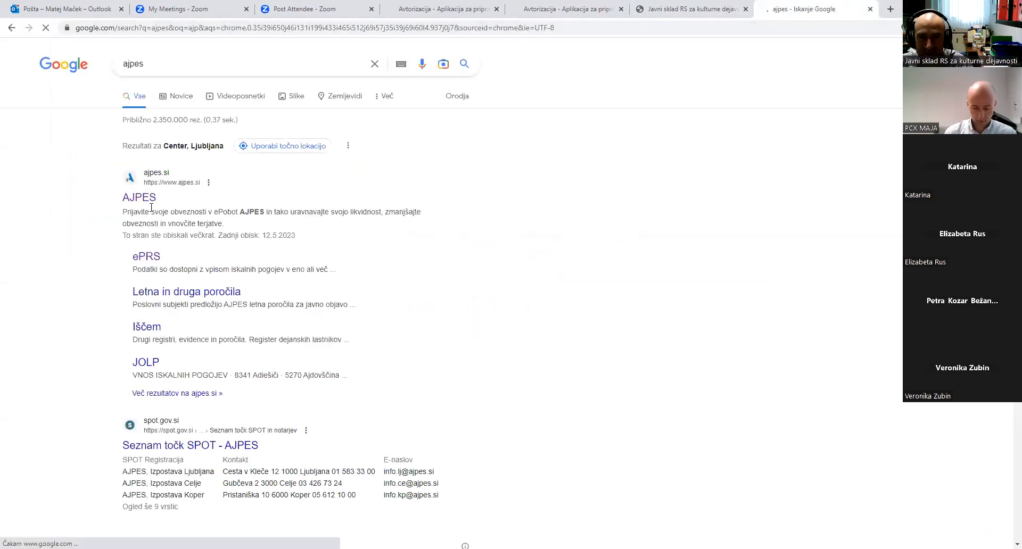
click(150, 198)
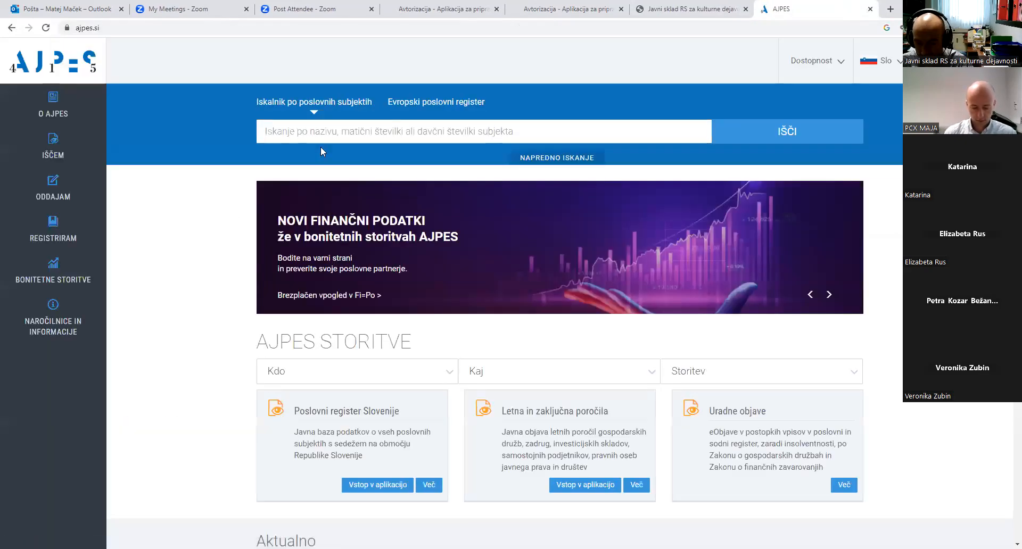
click(320, 142)
text(srednja)
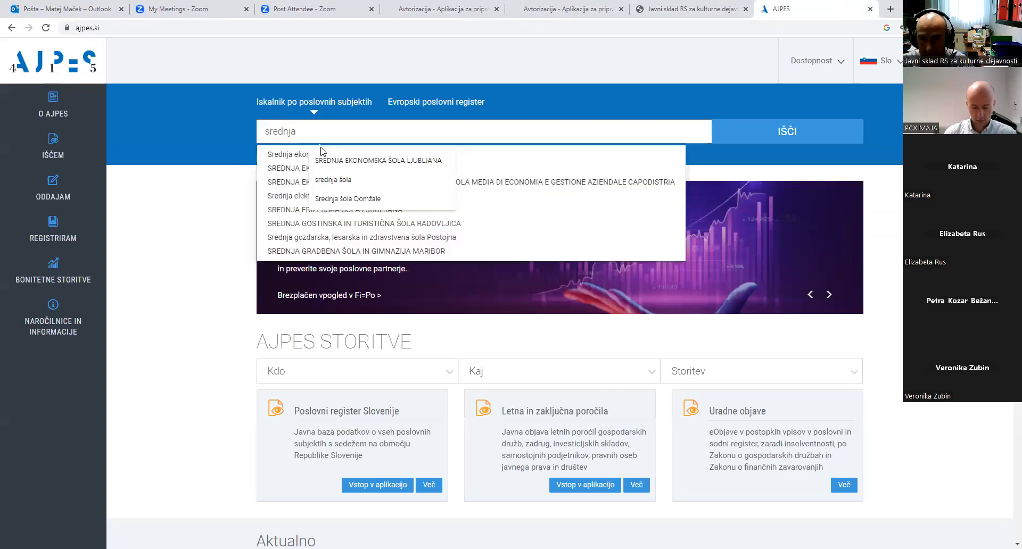
click(338, 199)
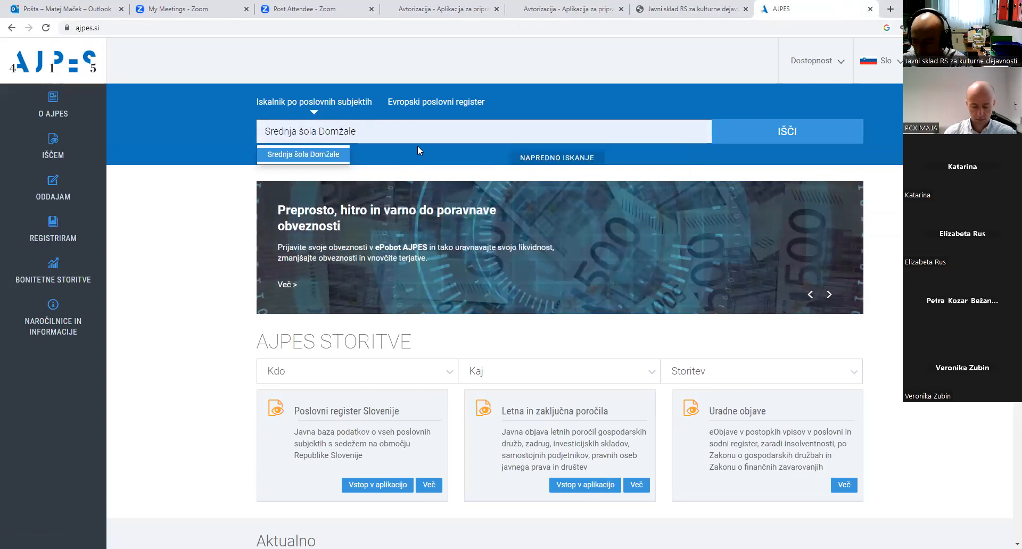
click(784, 134)
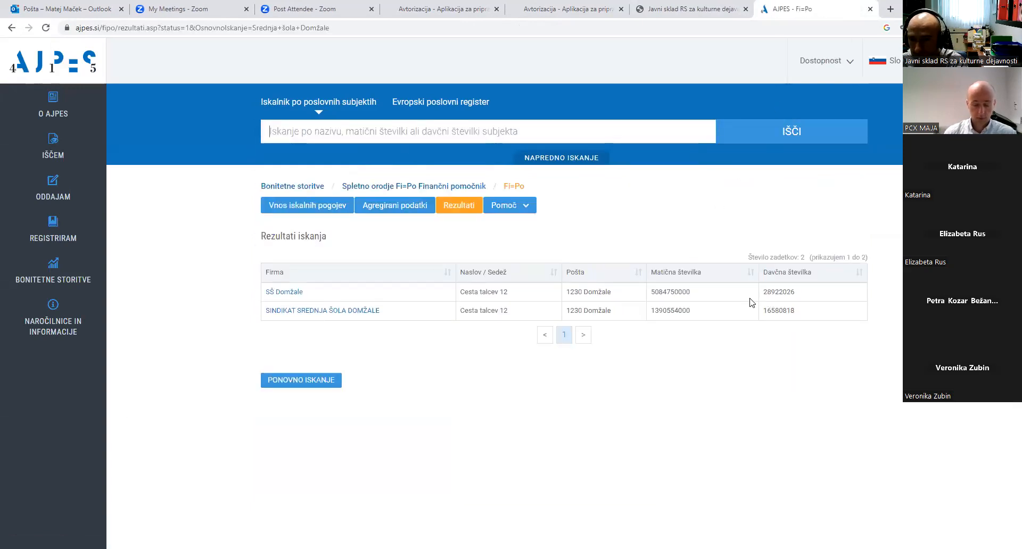
drag(764, 291, 796, 292)
key(ctrl+c)
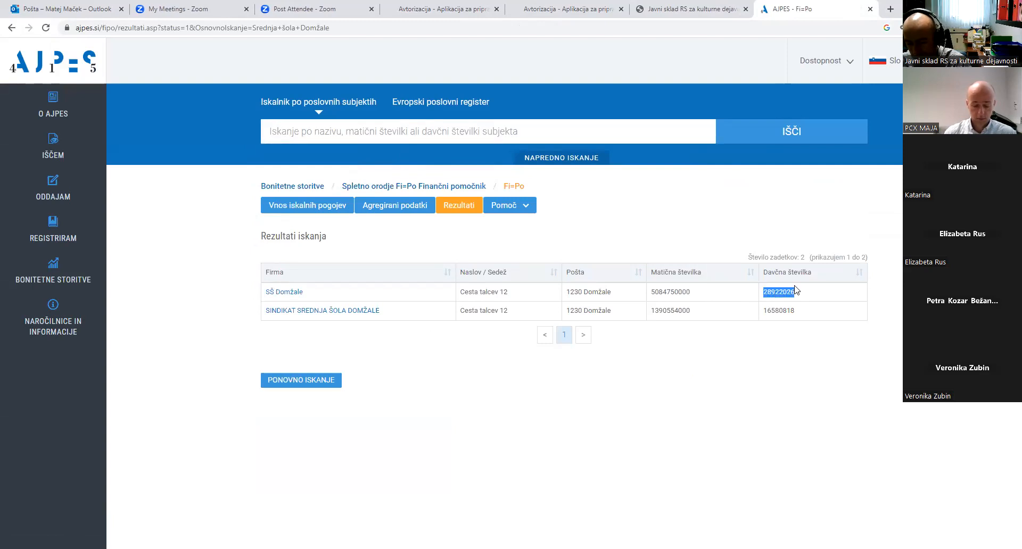
Paste the school's tax number into the registration form and import from AJPES
click(411, 16)
drag(375, 210, 321, 210)
key(ctrl+v)
click(430, 211)
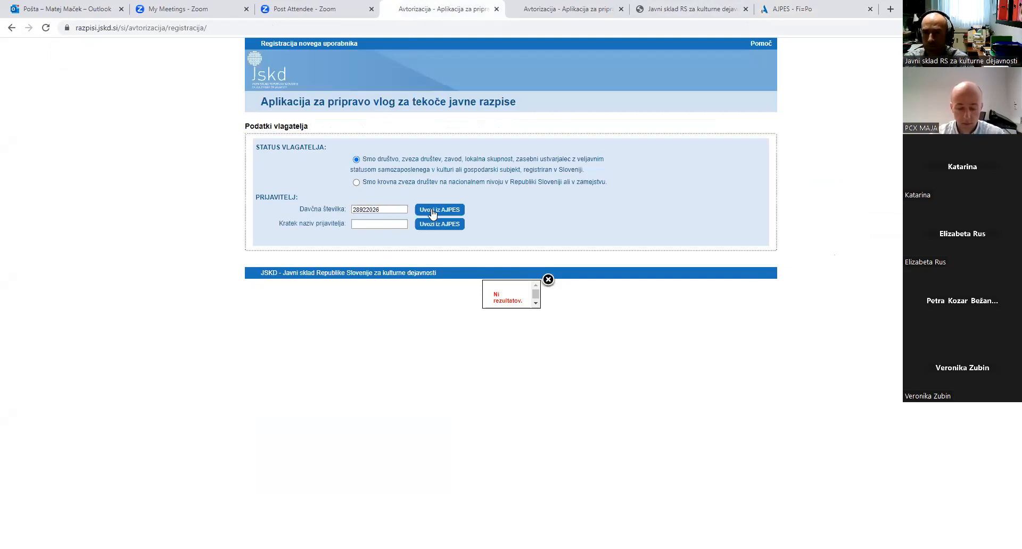
Dismiss the no-results message, rerun the AJPES lookup and choose Srednja šola Domžale
click(548, 279)
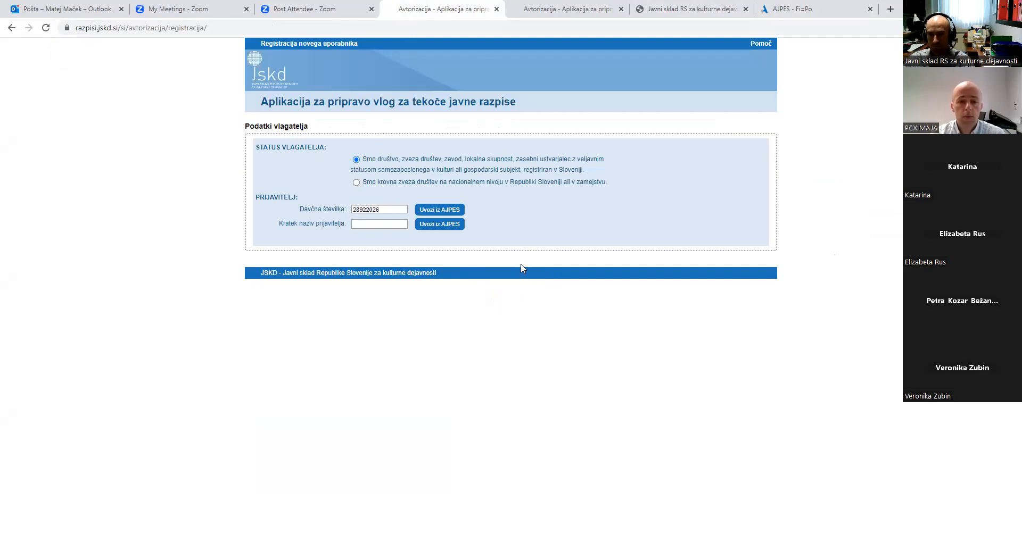
drag(402, 209, 292, 207)
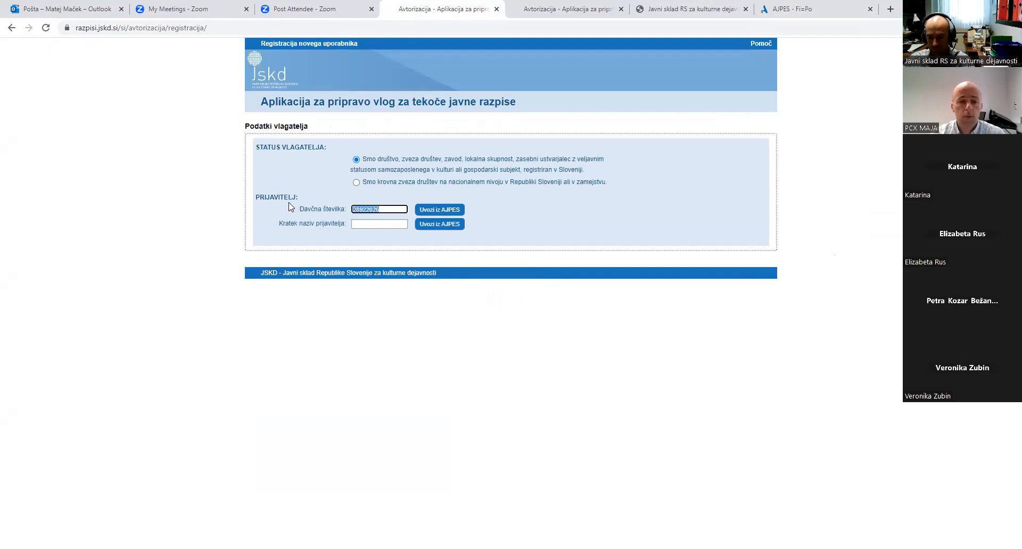
click(425, 211)
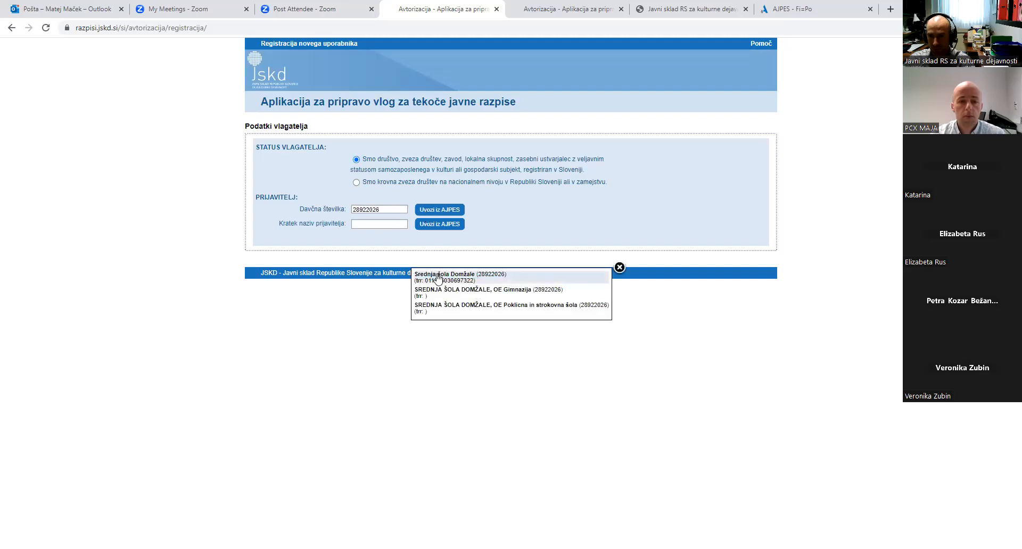
click(438, 277)
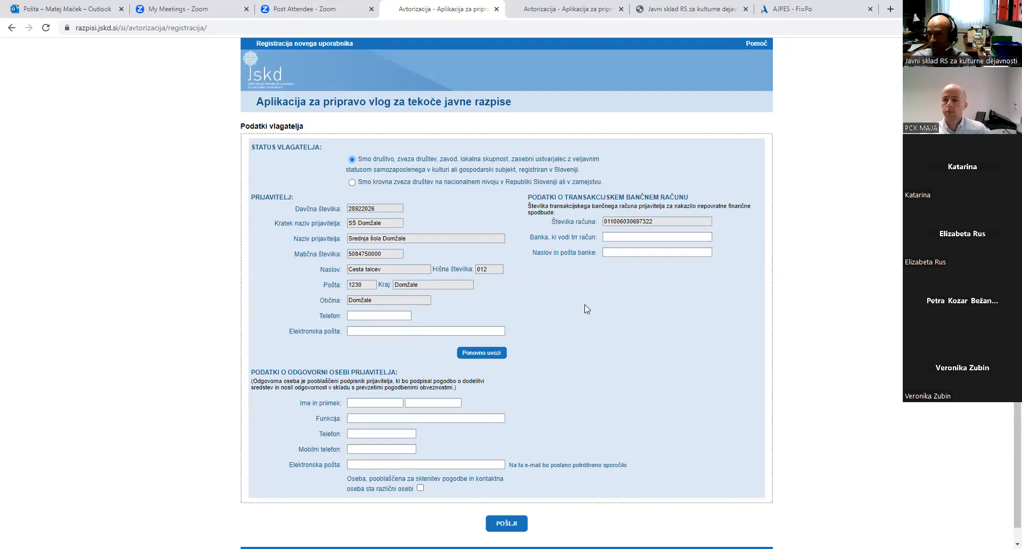
Set the bank to Ljubljanska banka and fill in a placeholder bank address
click(625, 237)
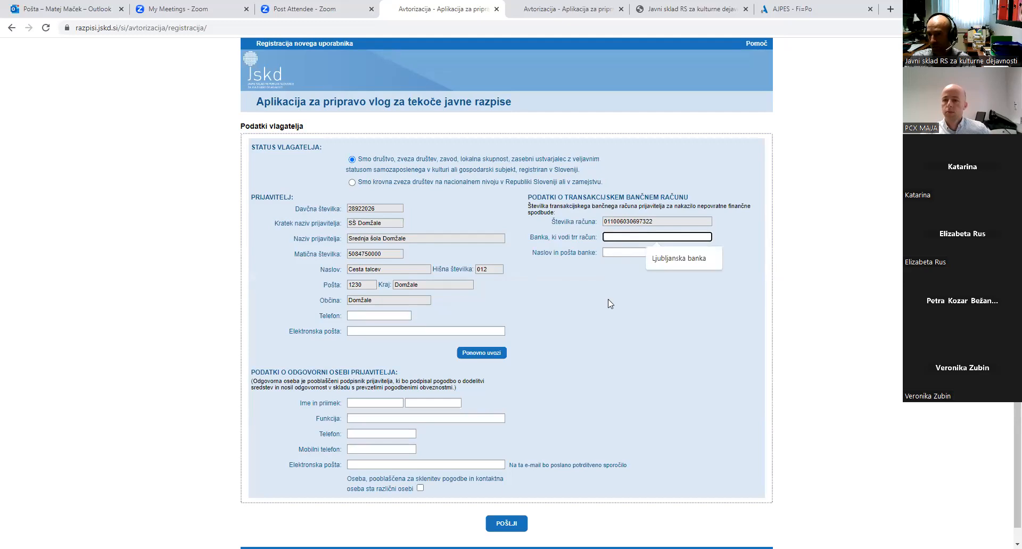
click(657, 260)
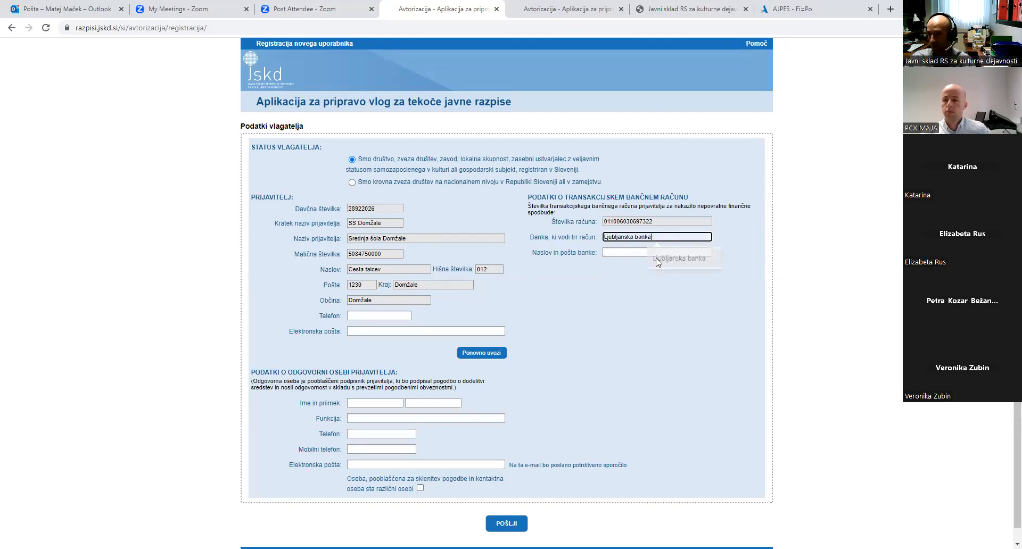
click(618, 253)
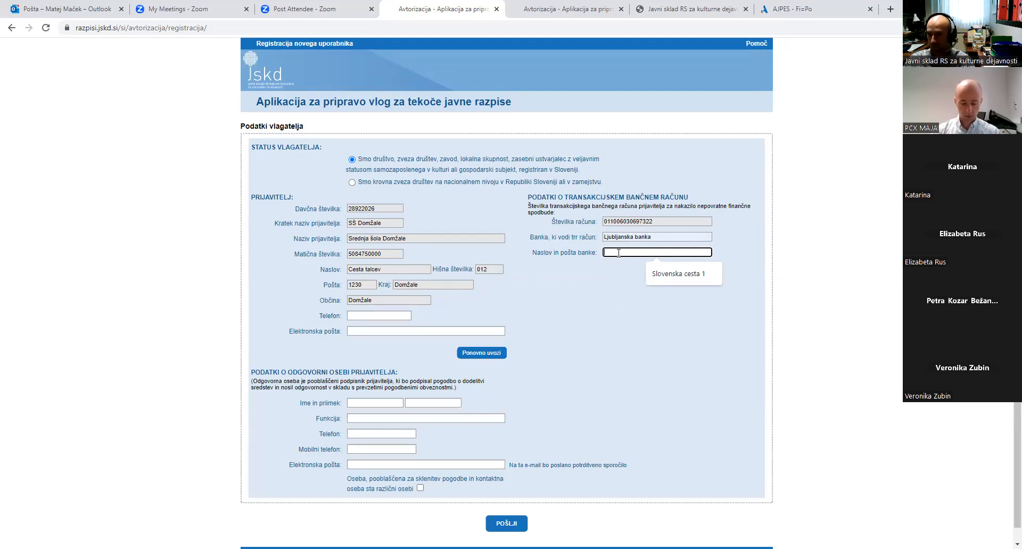
text(čijčilkj)
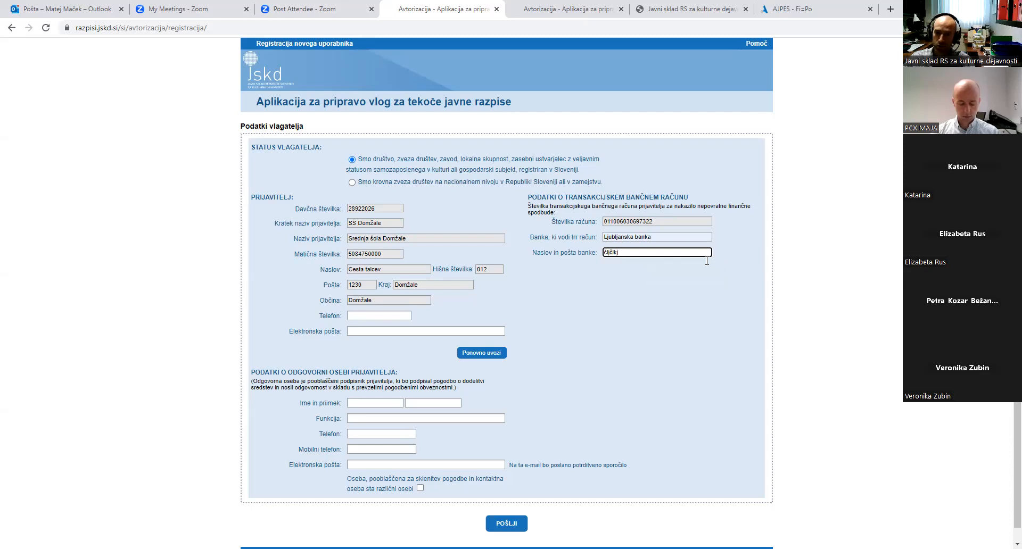
Fill the applicant's phone number and e-mail from the autofill suggestions
click(380, 317)
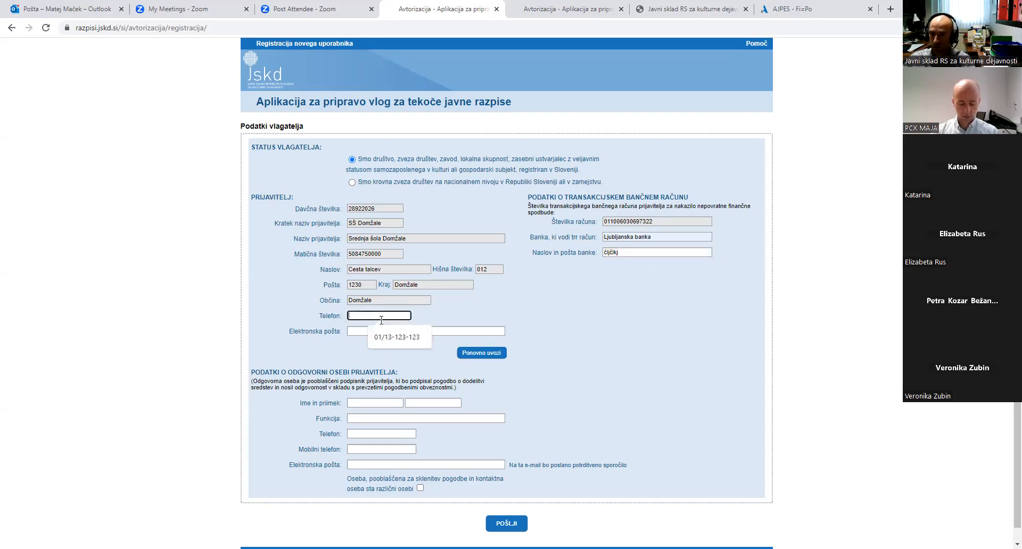
click(389, 337)
click(386, 332)
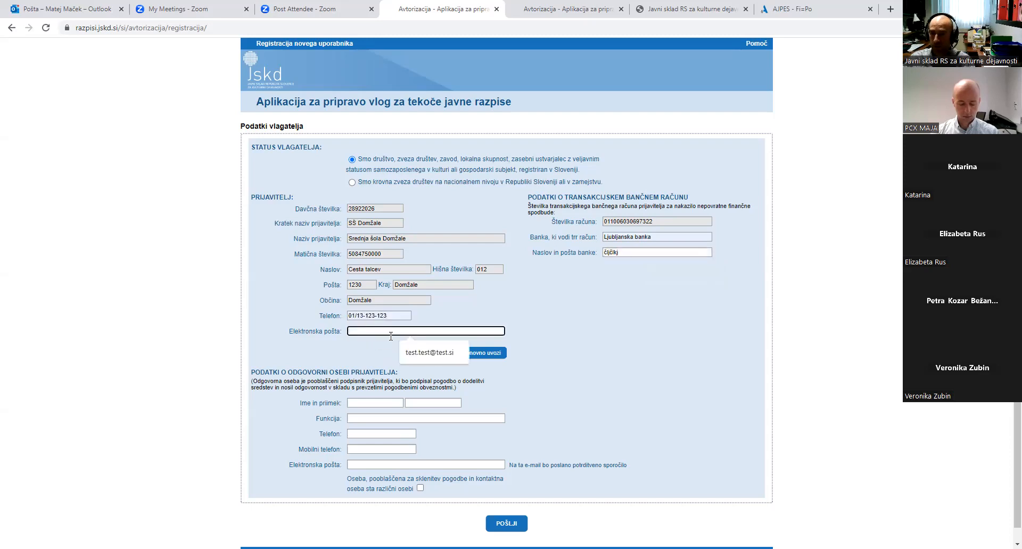
click(434, 357)
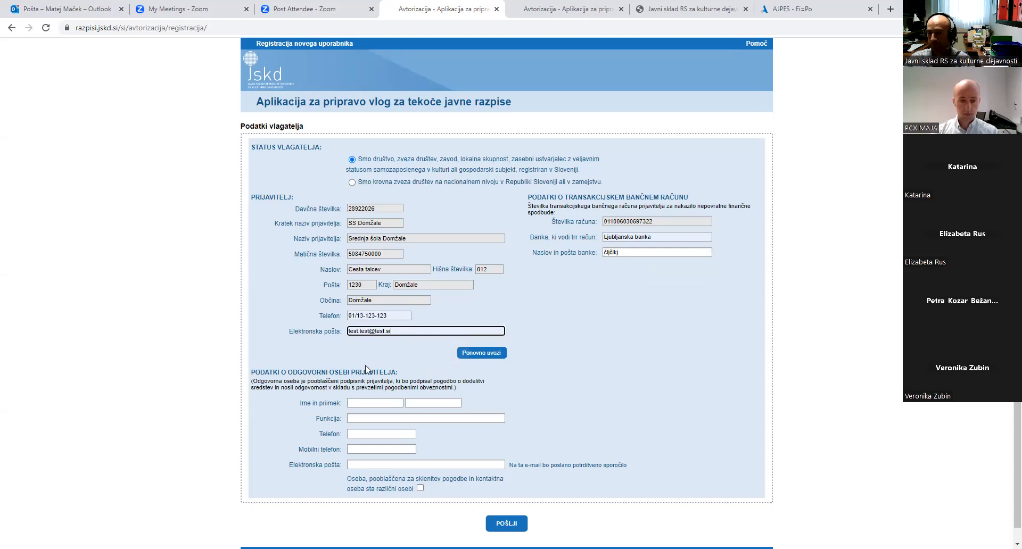
scroll(381, 364, down, 1)
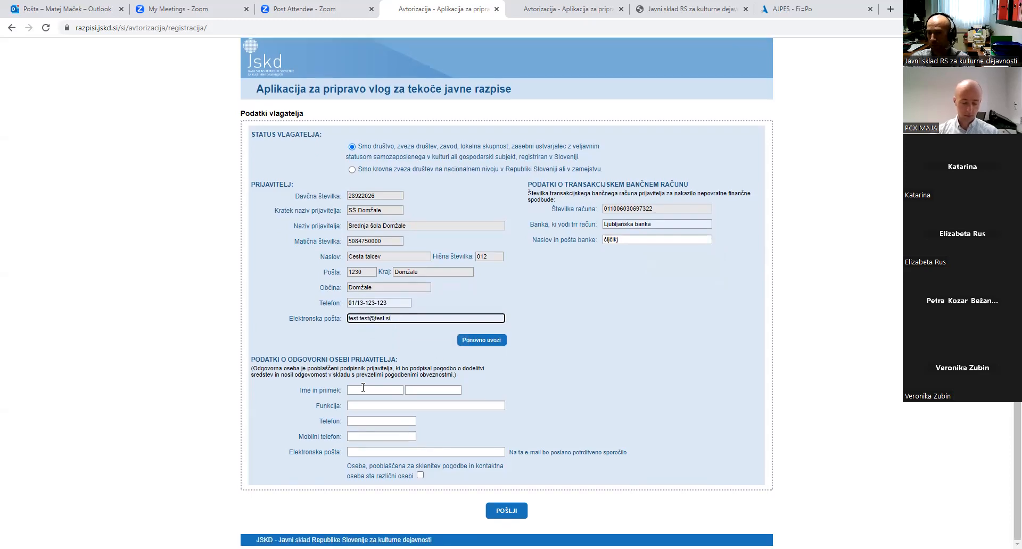
Fill the responsible person's name, role ravnatelj, phone, mobile and e-mail from suggestions
click(376, 390)
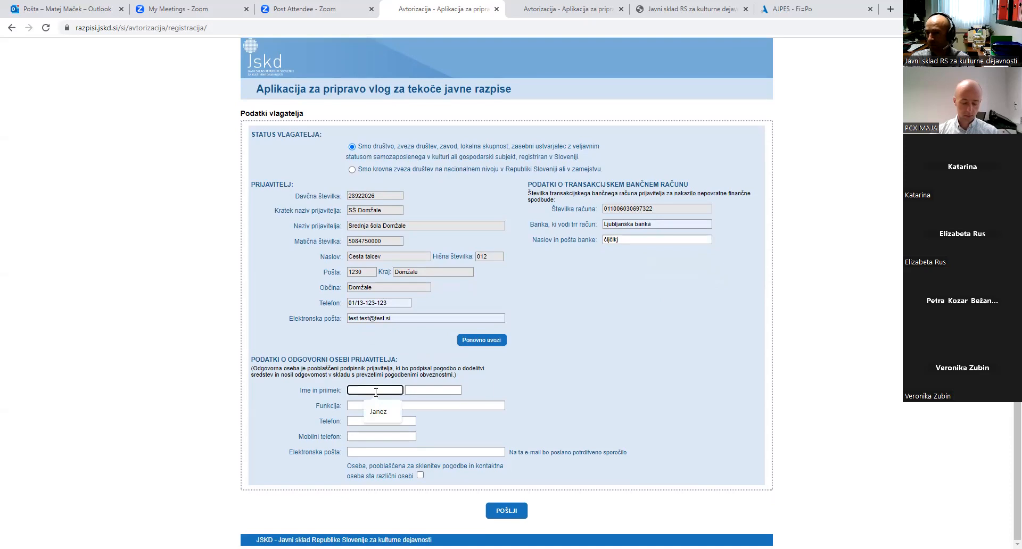
click(378, 412)
click(432, 390)
click(432, 411)
click(403, 407)
click(411, 427)
click(384, 421)
click(400, 443)
click(375, 436)
click(394, 458)
click(376, 453)
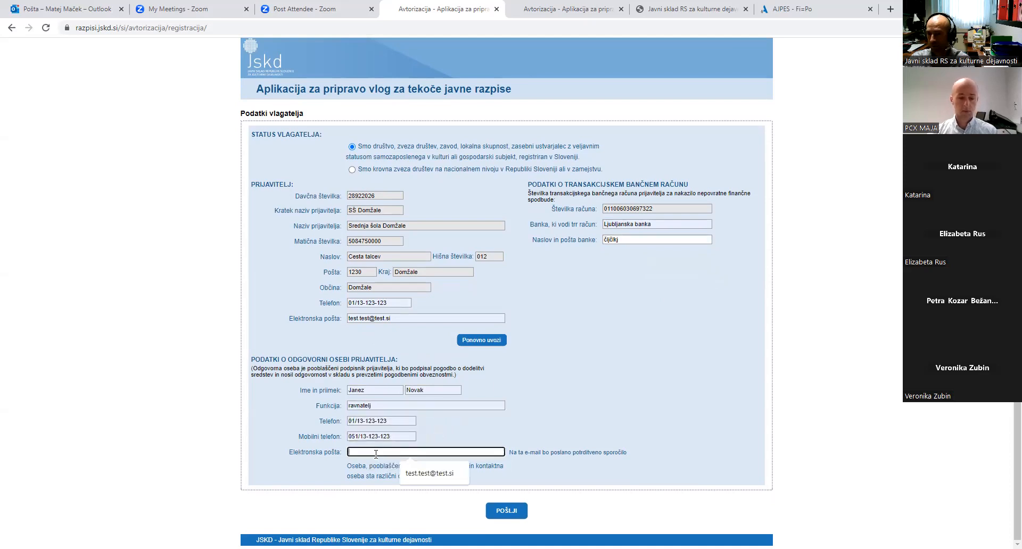
click(421, 474)
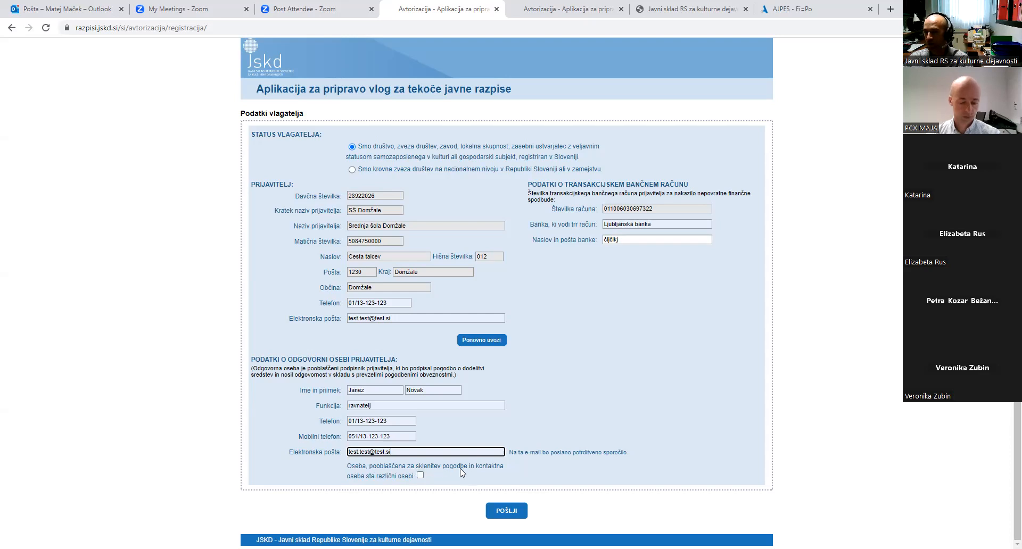
Mark the signatory and contact person as different, and enter the contact's name and role knjižničarka
click(421, 476)
scroll(420, 478, down, 2)
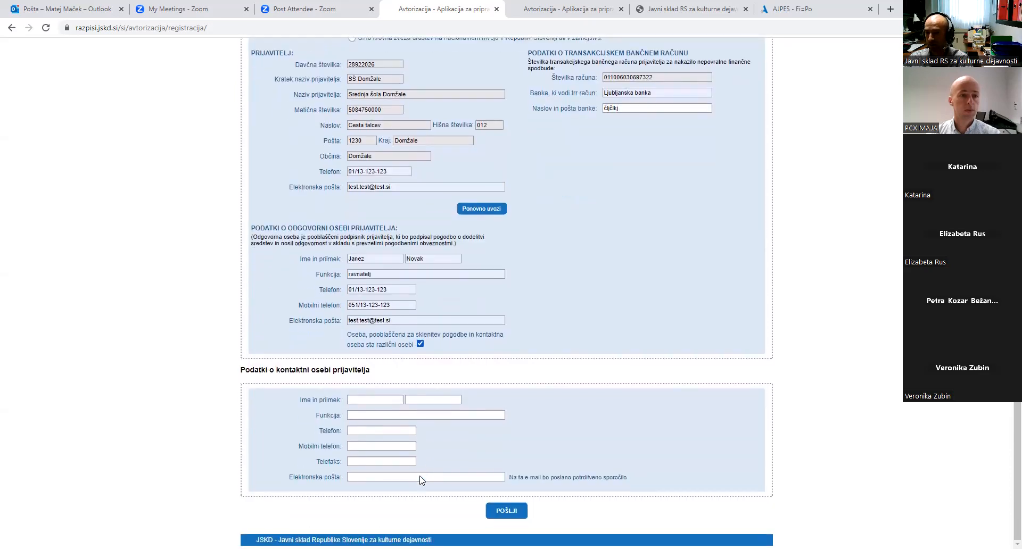
click(383, 400)
text(Mojca)
click(430, 401)
click(433, 424)
click(425, 415)
click(422, 437)
Fill the contact's phone and e-mail from suggestions, then select both e-mail entries
click(404, 431)
click(403, 452)
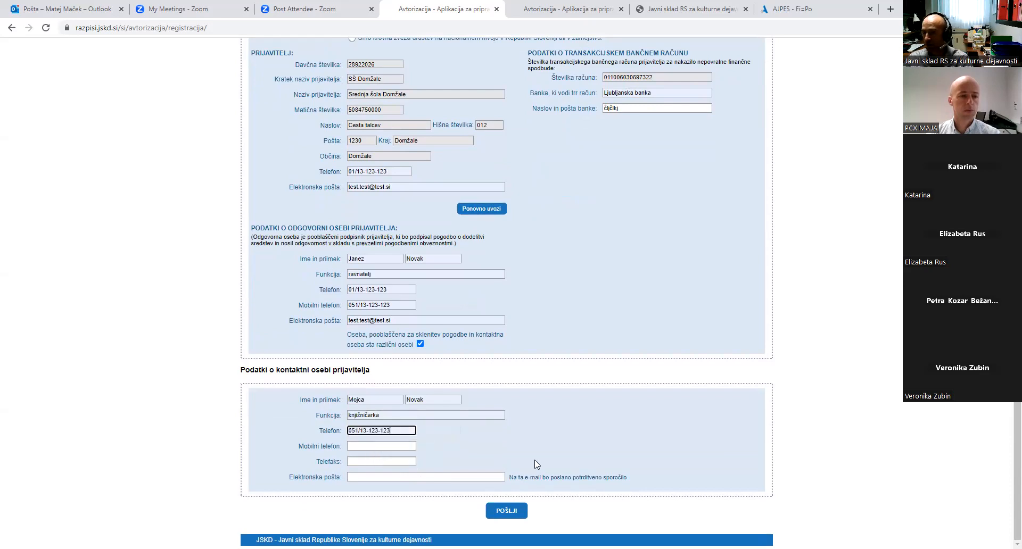
click(439, 474)
click(441, 499)
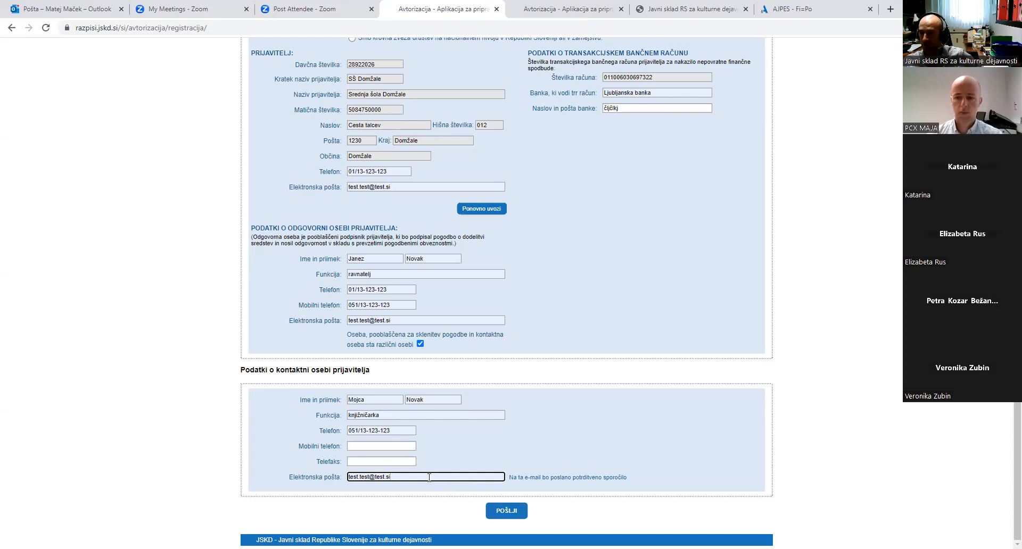
drag(427, 475, 334, 478)
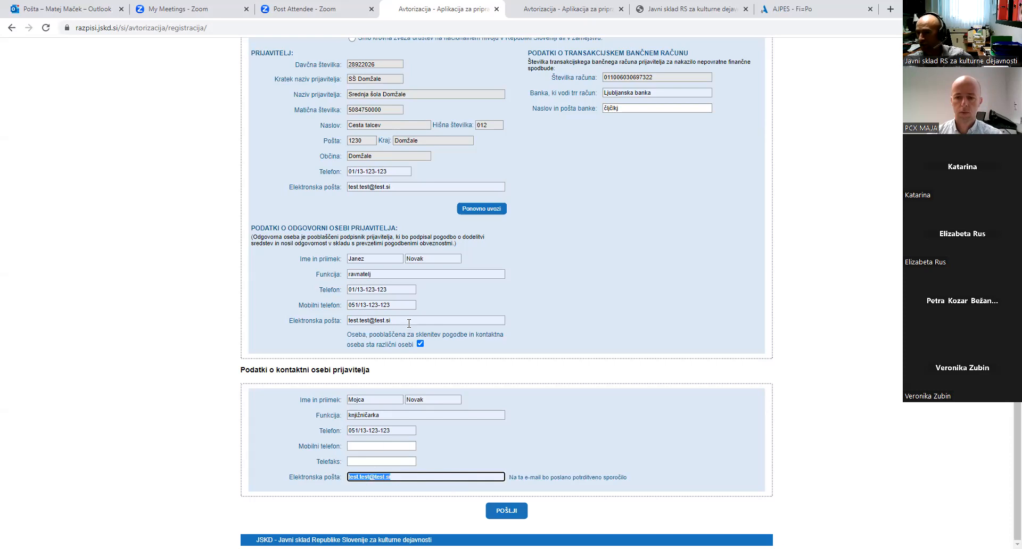
drag(409, 321, 307, 331)
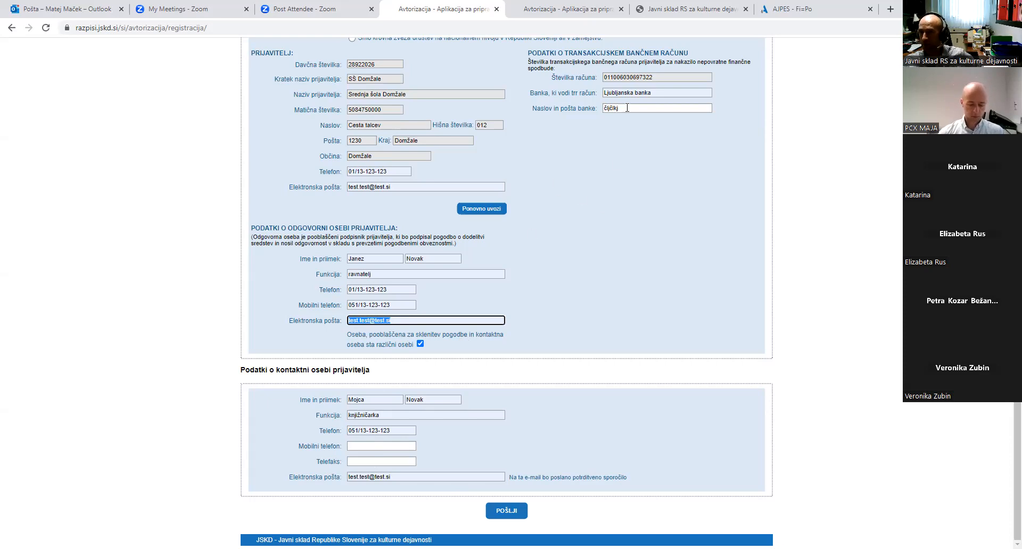
Sign in on the other tab's login form with the test account username and password
click(618, 20)
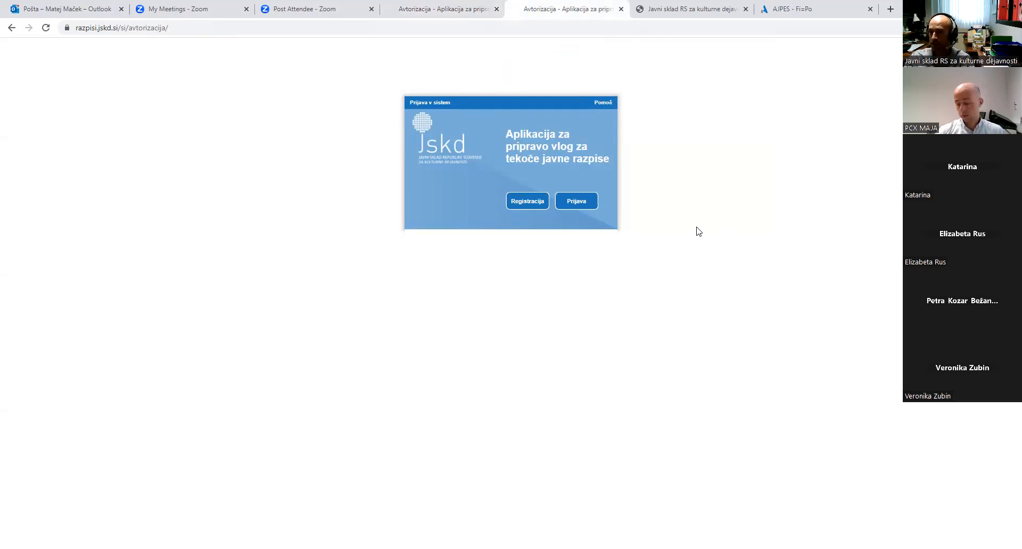
click(589, 202)
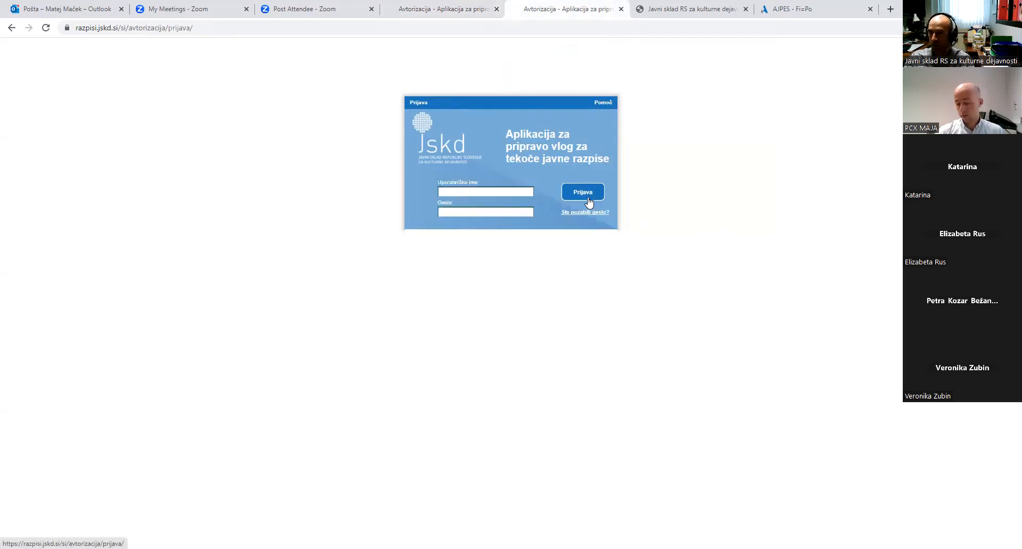
click(507, 190)
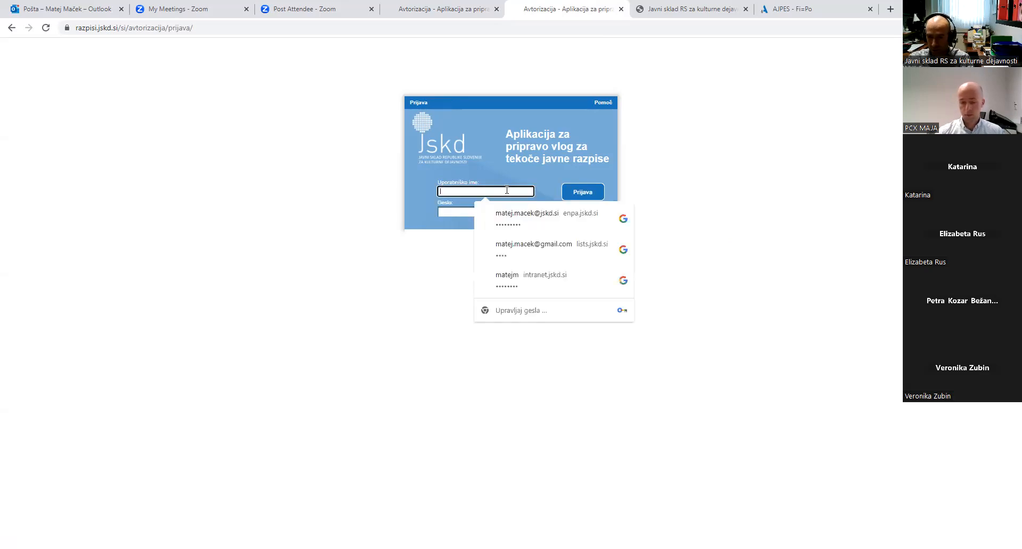
text(tes)
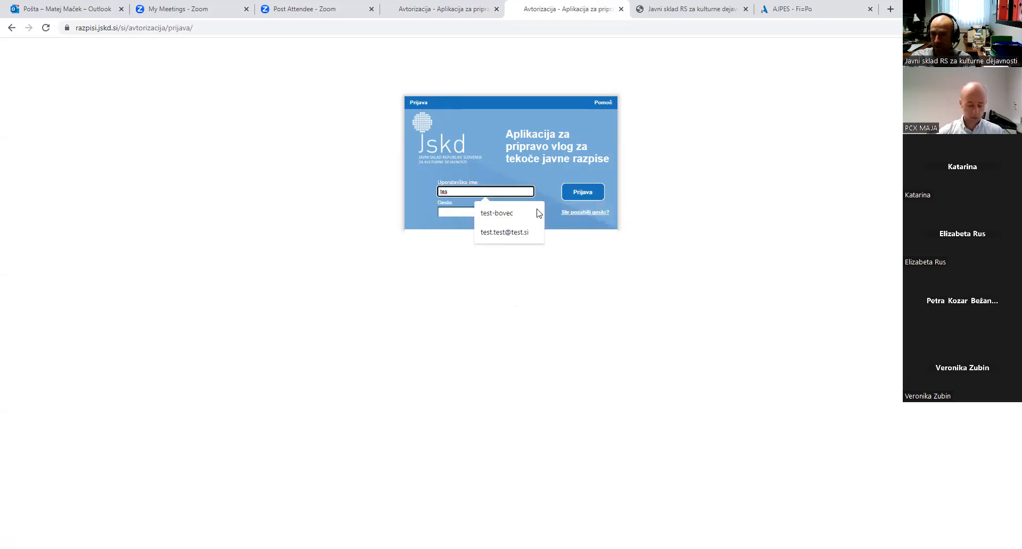
click(519, 232)
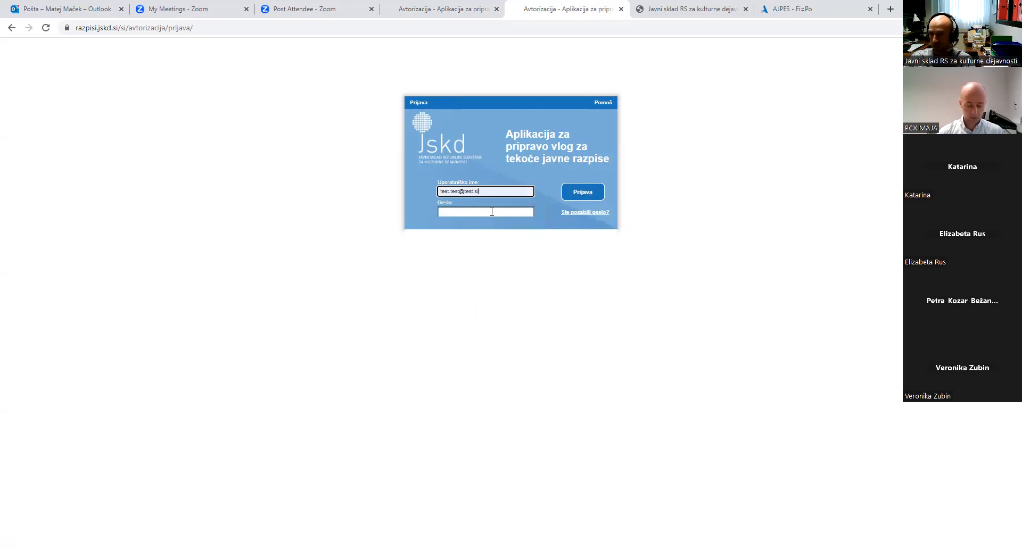
click(492, 212)
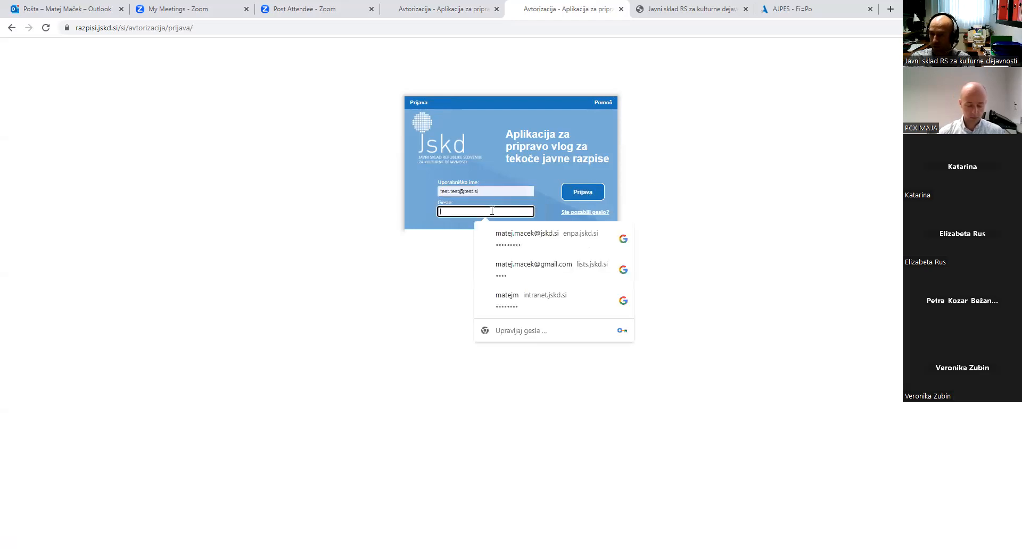
text(tes)
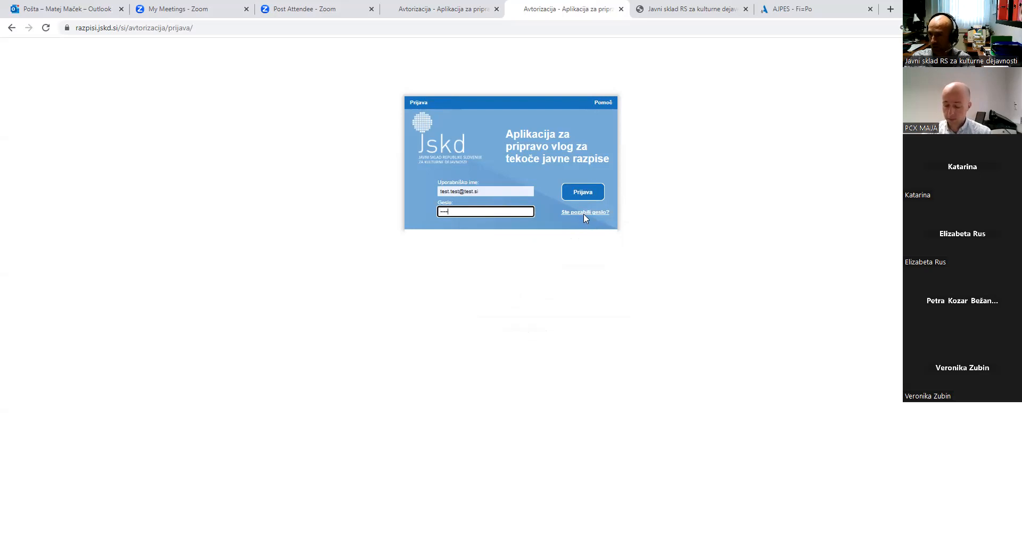
click(580, 194)
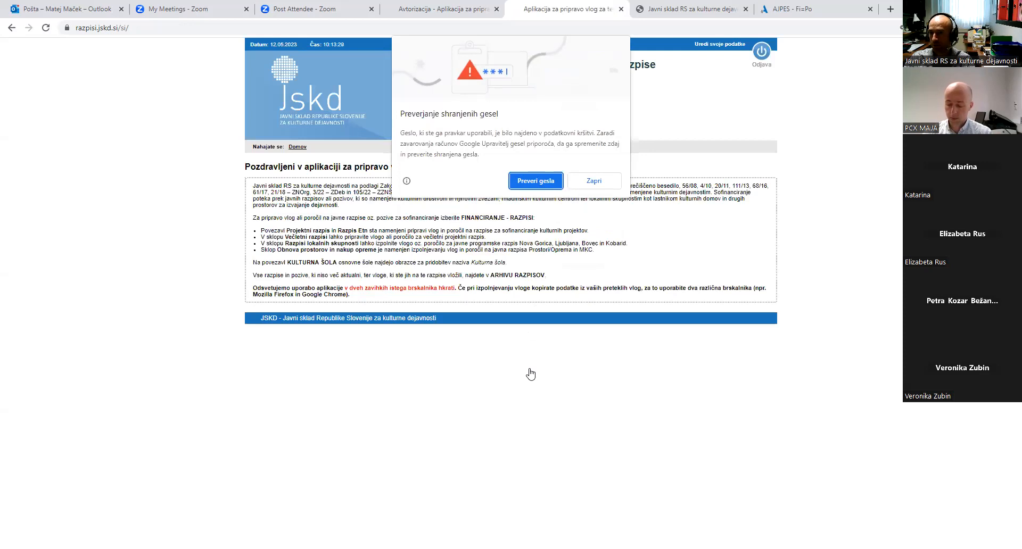
Dismiss the password-check notice and open the Kulturna šola 2023 call from the Kulturna šola section
click(603, 182)
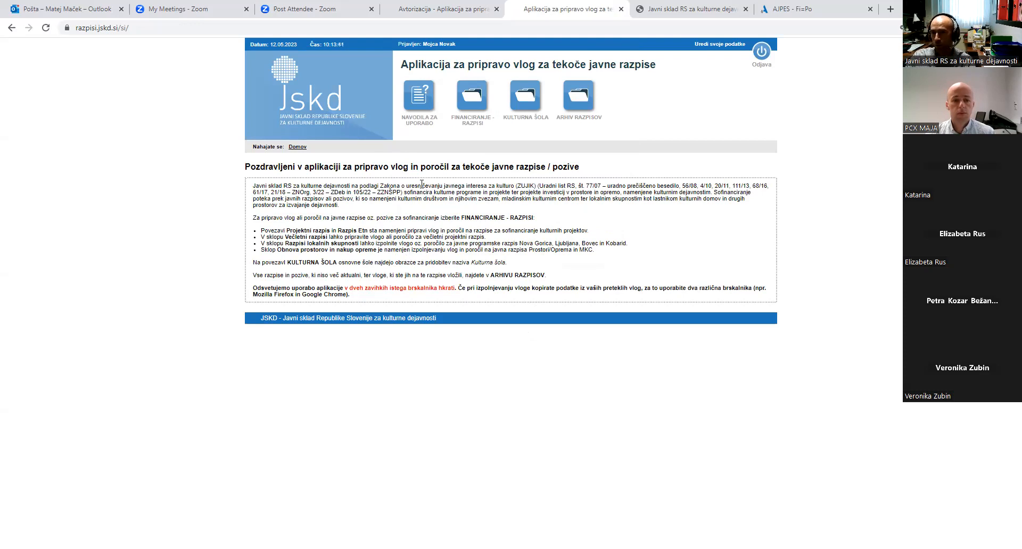
click(529, 99)
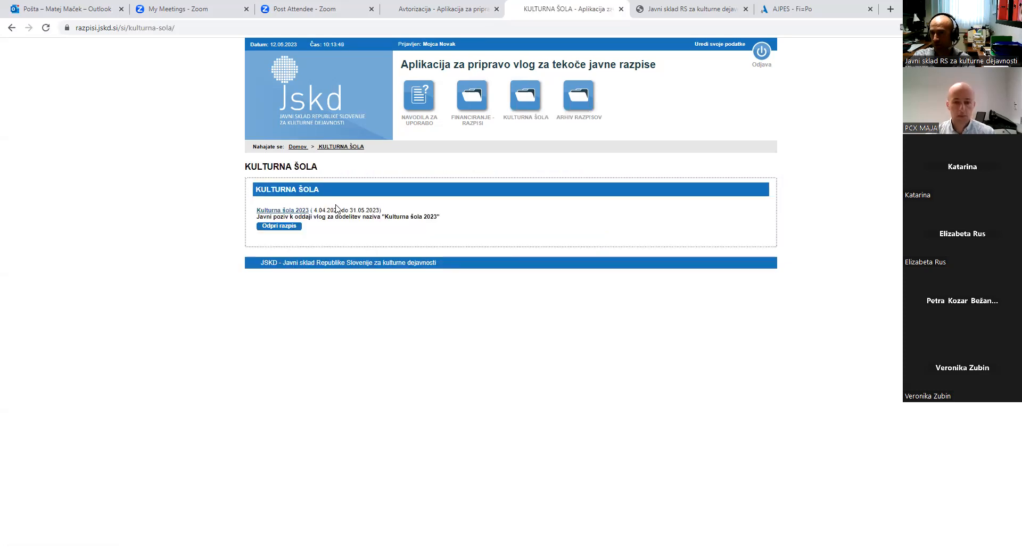
click(303, 213)
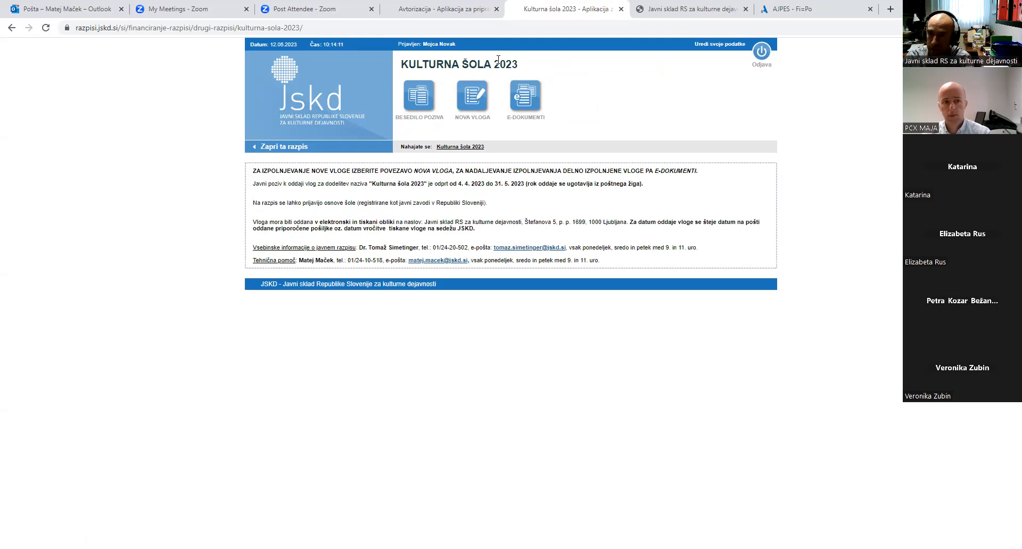
Create a new application and confirm Form A's general data to reach form B1
click(471, 97)
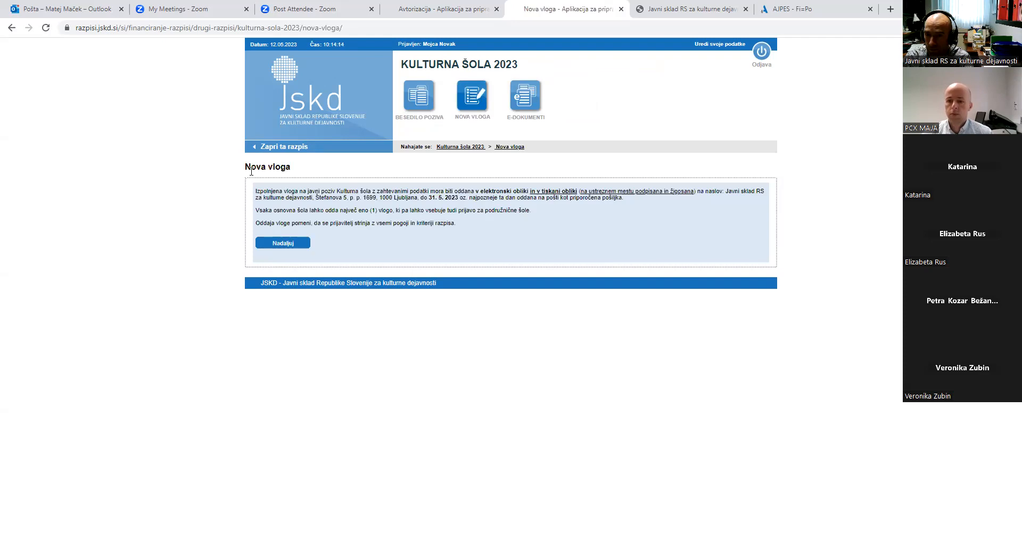
click(283, 244)
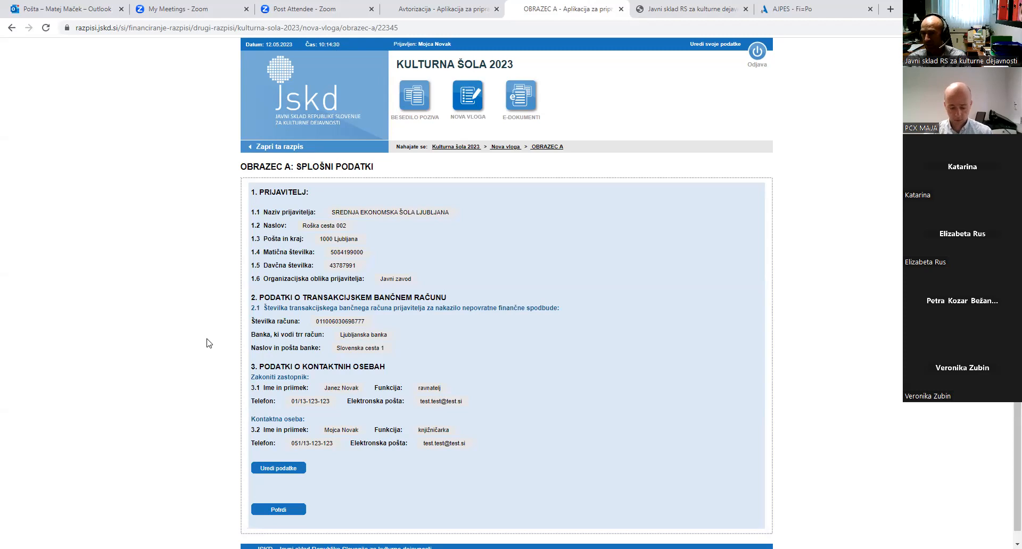
scroll(229, 373, down, 1)
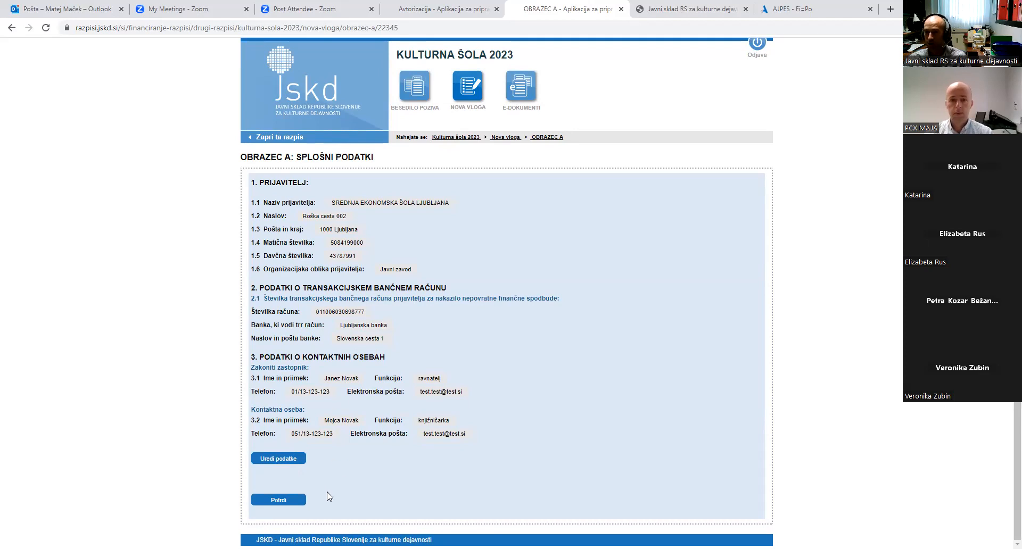
click(298, 501)
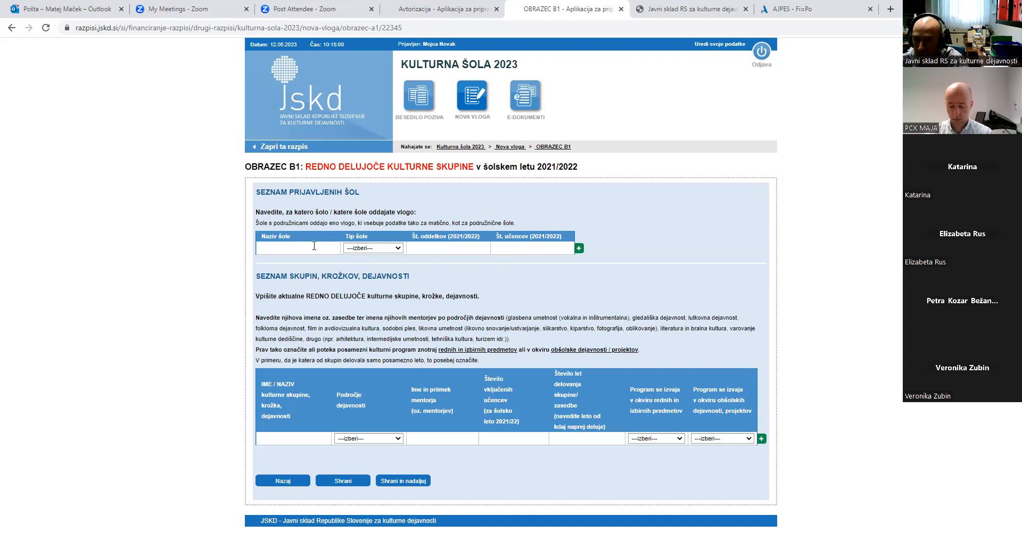
Add a second school row, set Matična šola and Podružnična šola, and name the second school 'asdf'
click(579, 249)
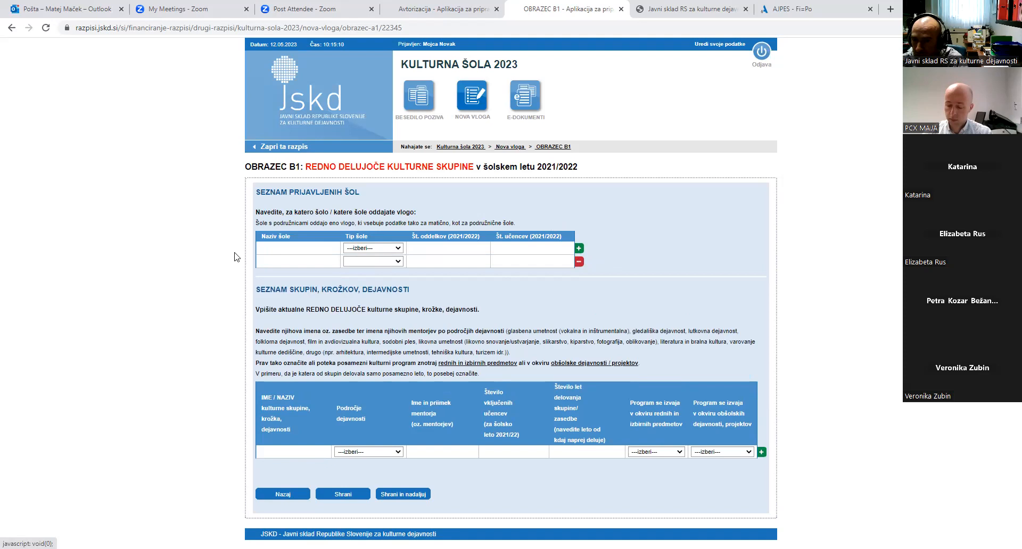
click(270, 247)
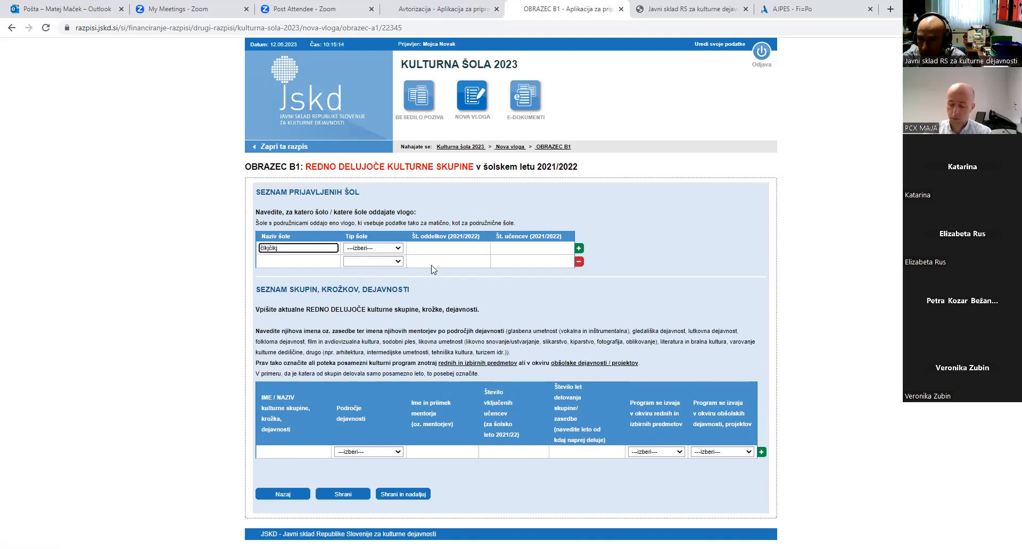
click(366, 247)
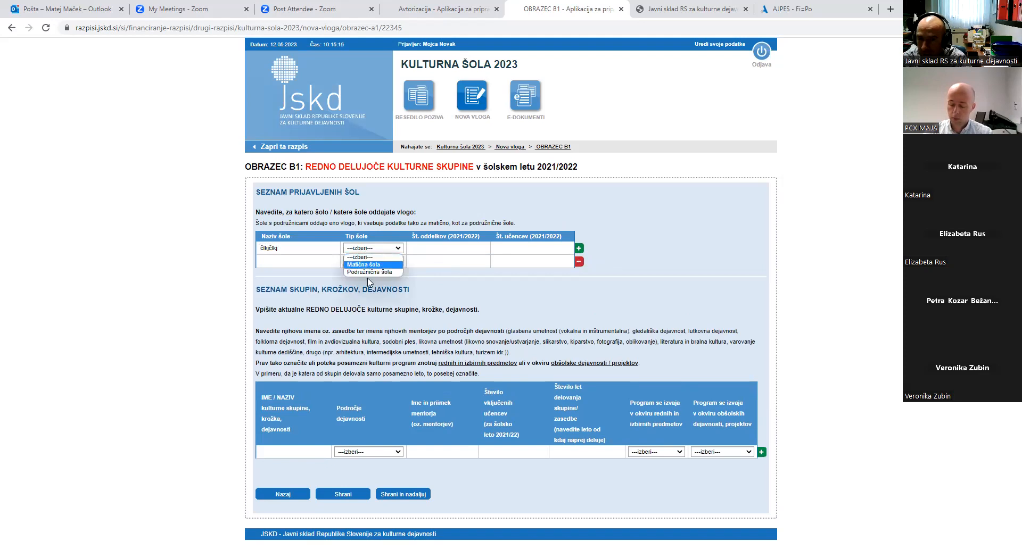
click(379, 264)
click(324, 258)
text(asdf)
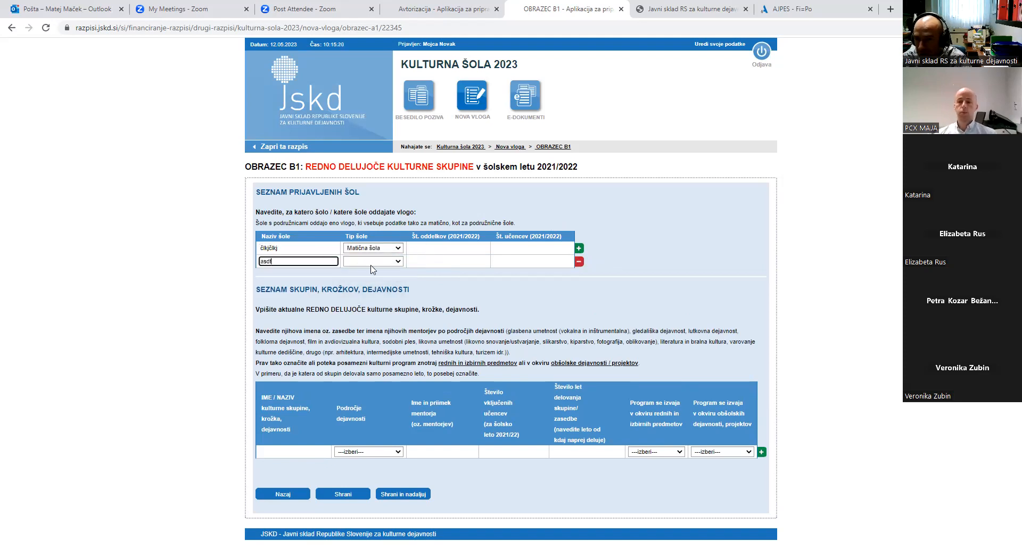
click(374, 262)
click(375, 286)
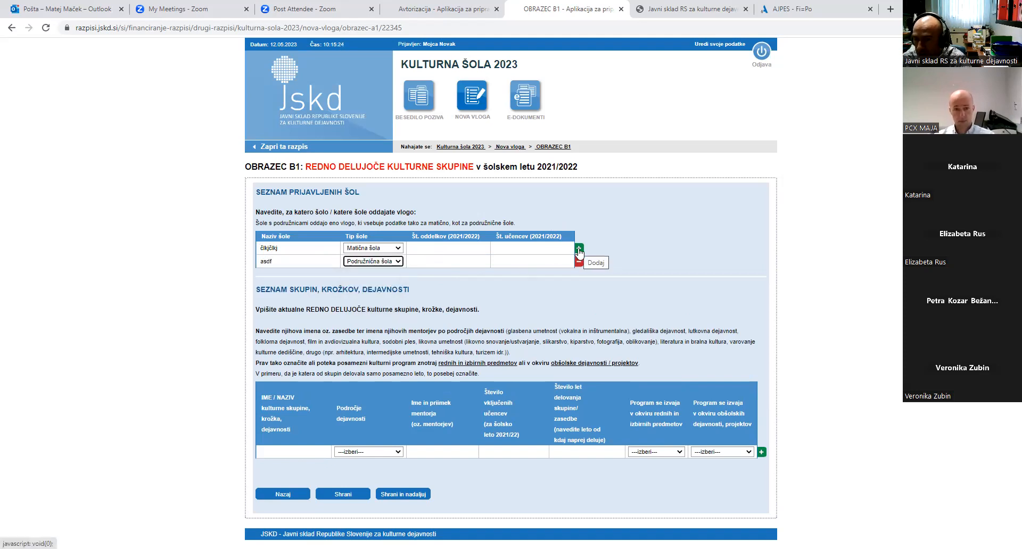
Enter 12 classes and 100 pupils for the matična šola, 4 and 50 for the podružnična
click(466, 247)
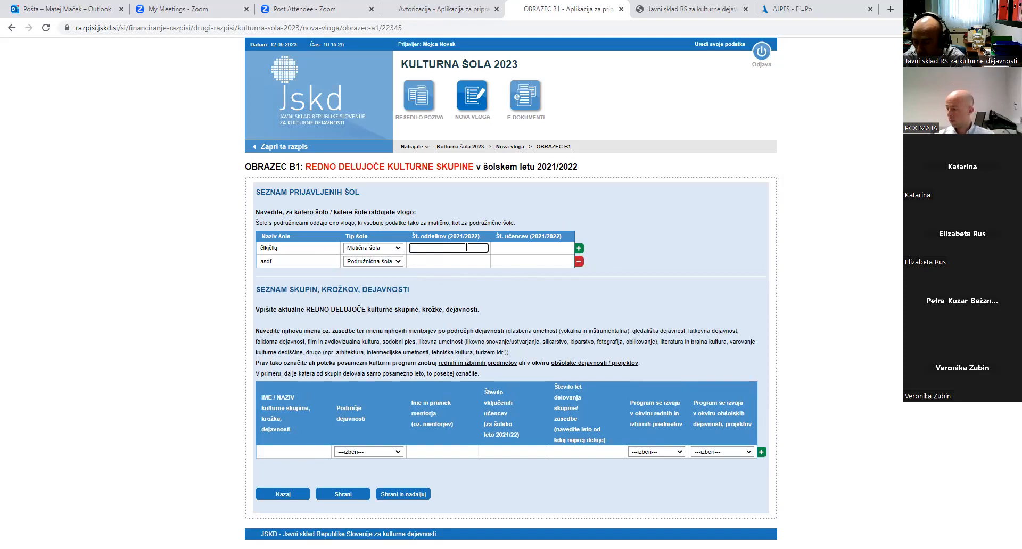
text(12)
key(Tab)
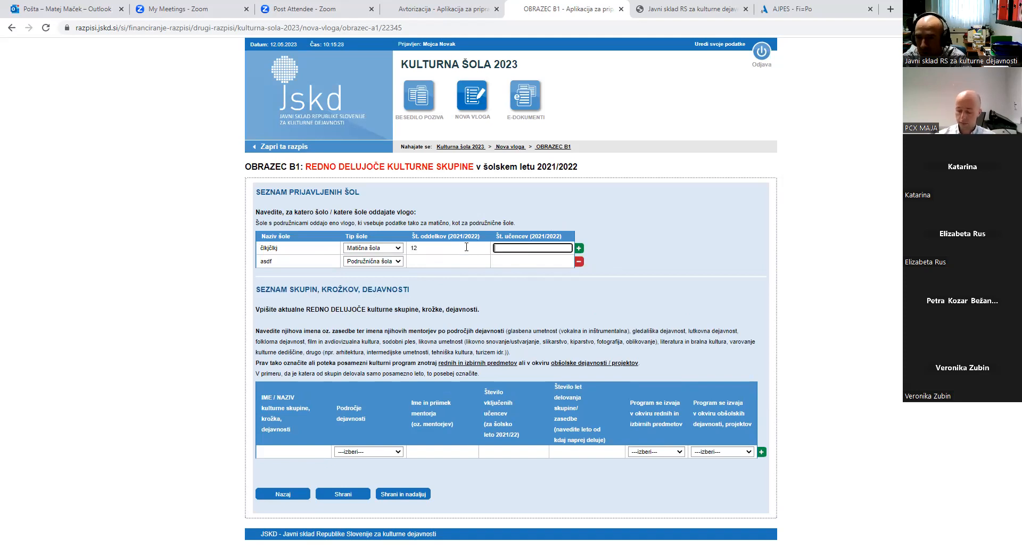
text(100)
click(471, 261)
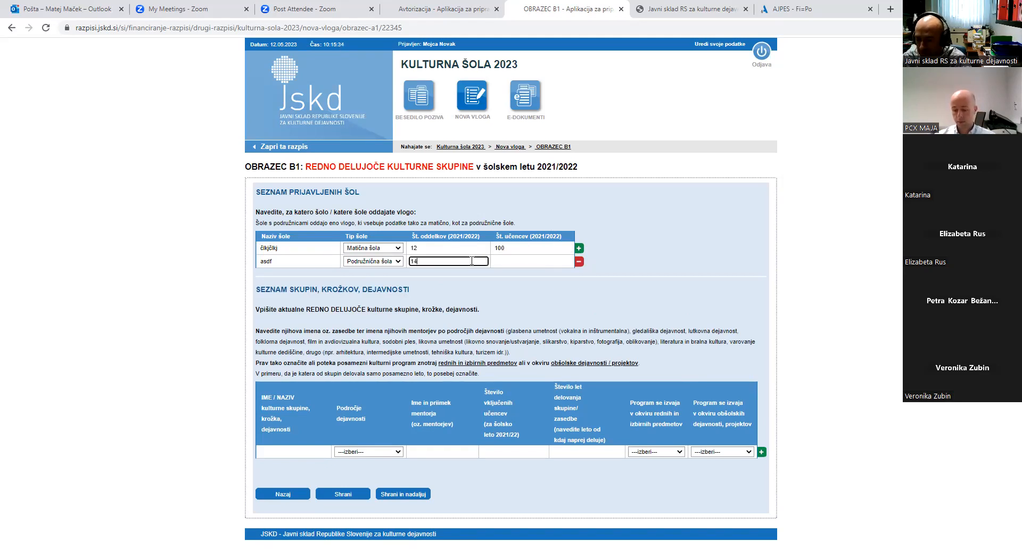
text(4)
key(Tab)
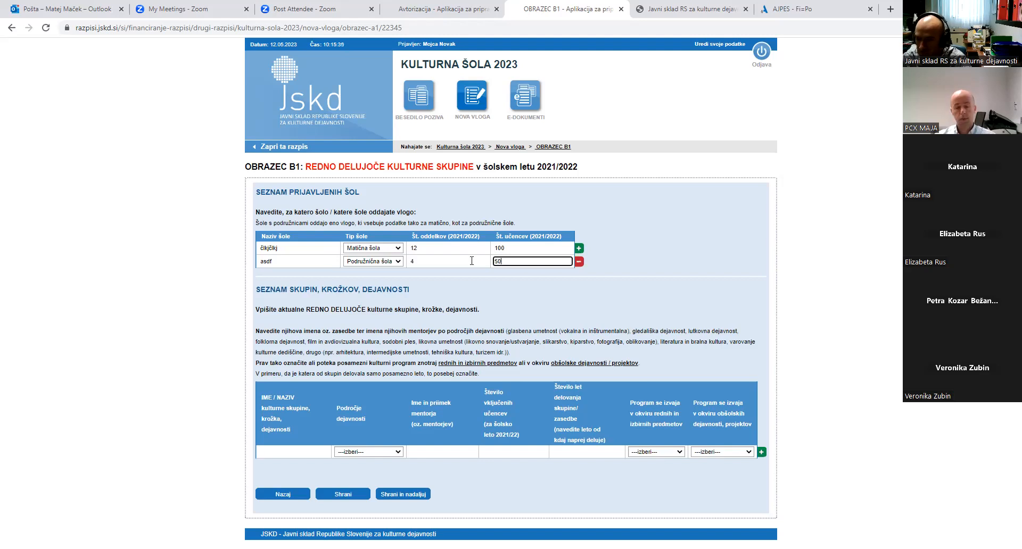
double_click(674, 294)
click(660, 271)
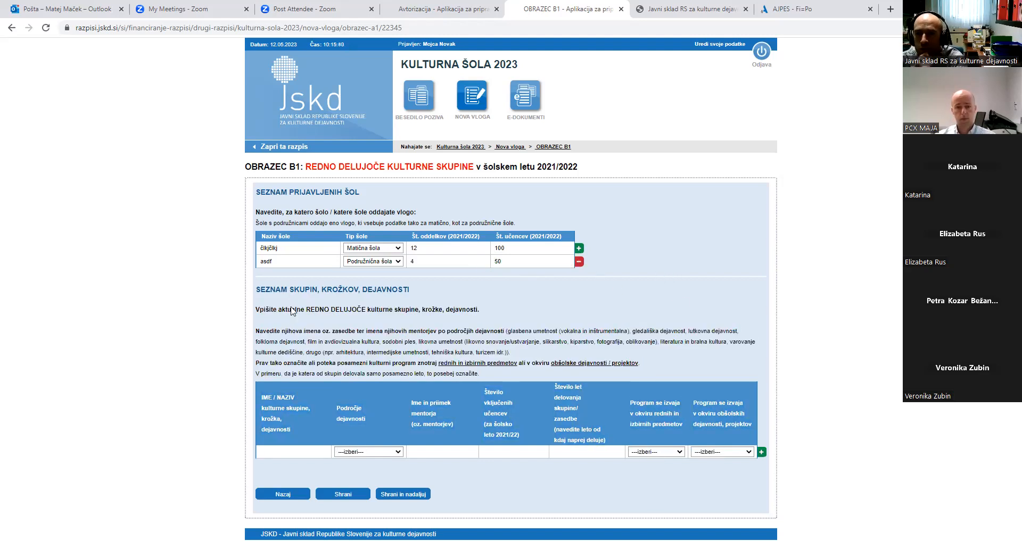
Fill the first group 'asdf': sodobni ples, a mentor, 34 pupils, 2 years, Ne for regular subjects, Da for extracurricular
click(307, 454)
text(asdf)
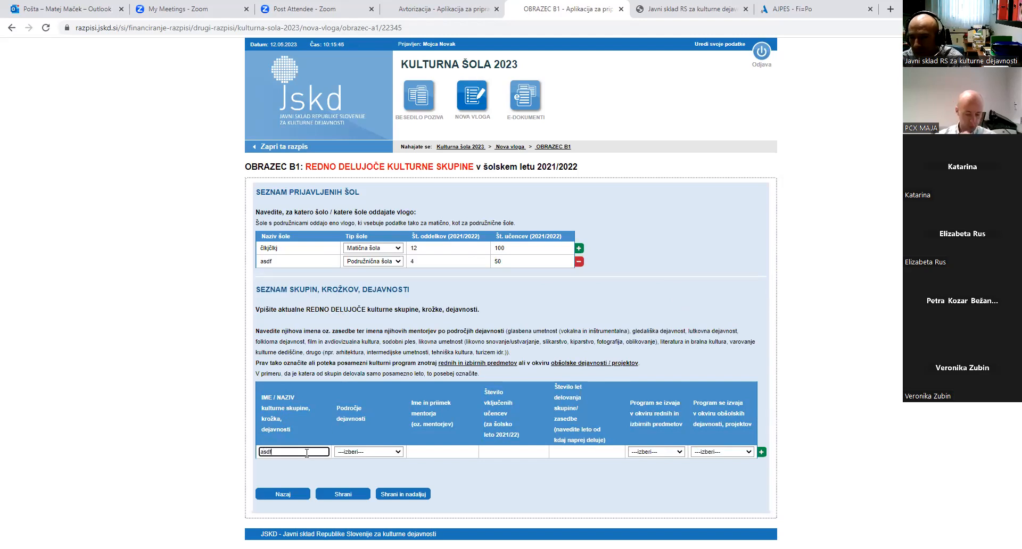
click(351, 453)
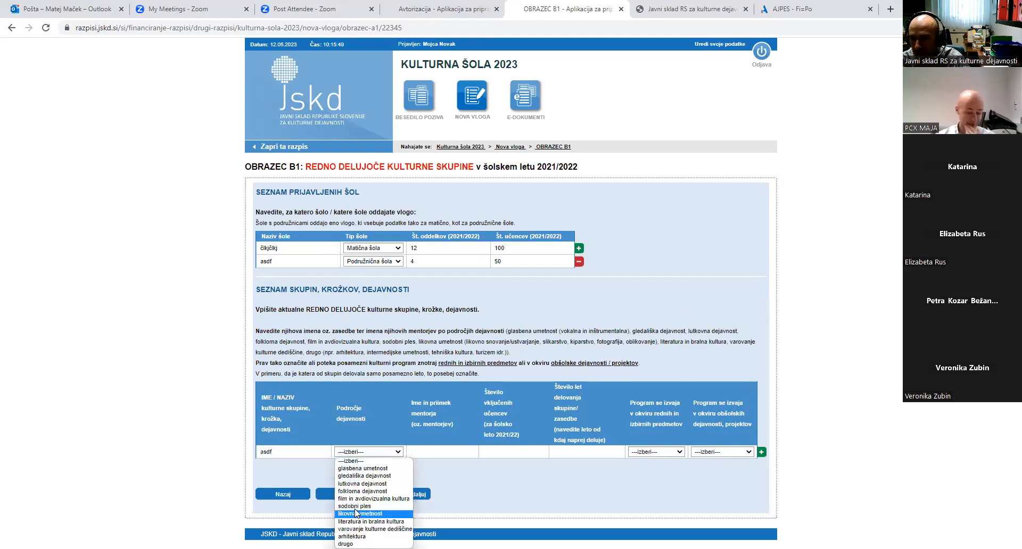
click(355, 506)
click(431, 453)
text(asdfa asd fsadf)
click(505, 454)
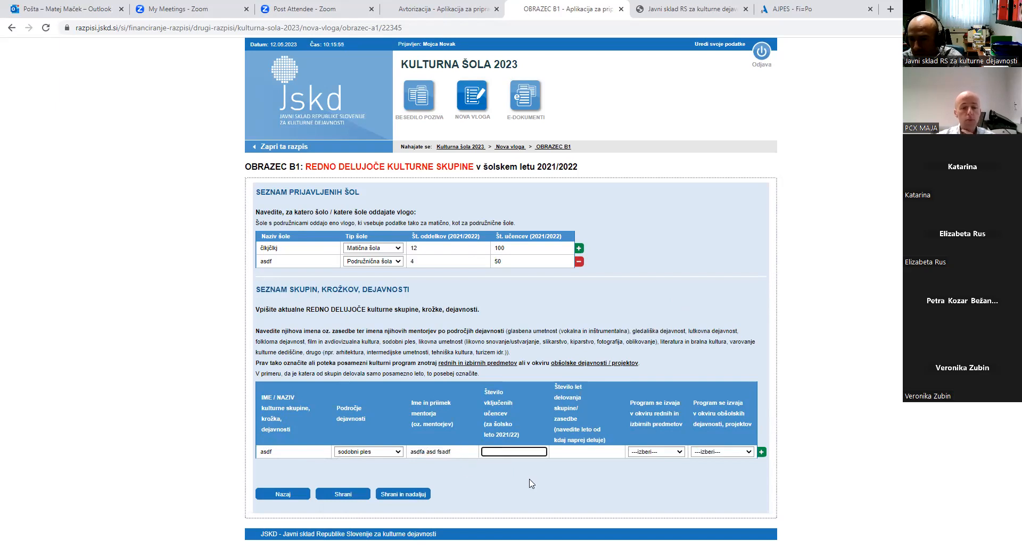
text(34)
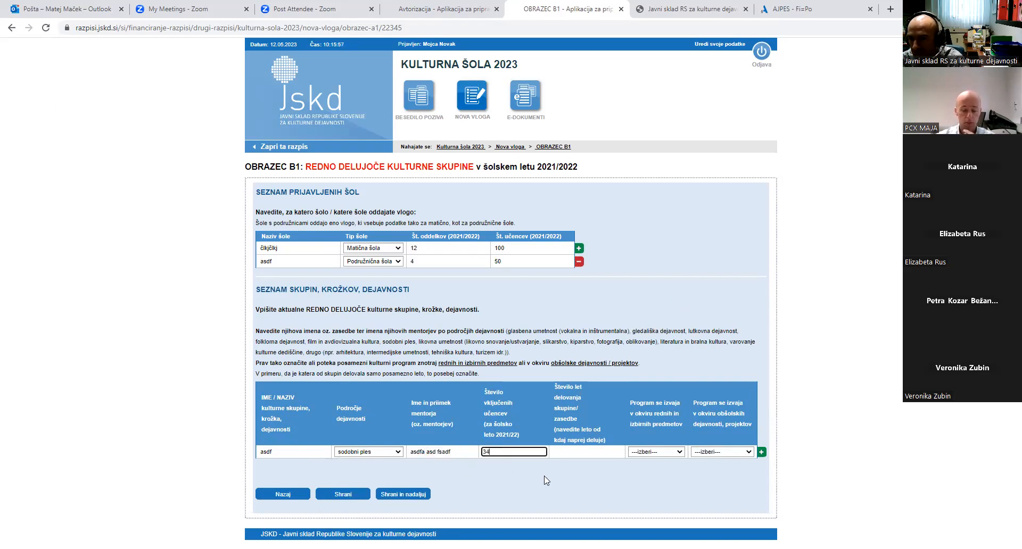
click(586, 451)
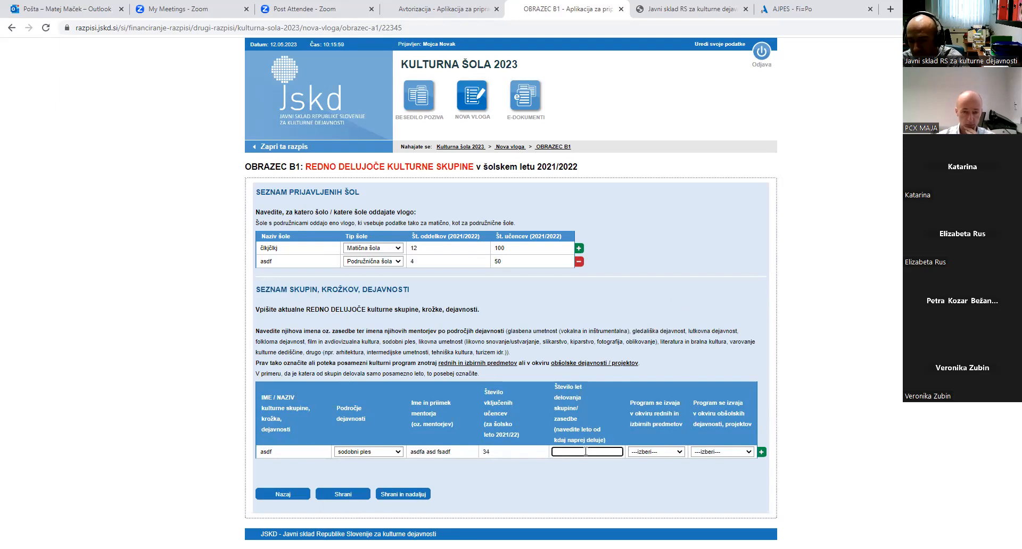
text(2)
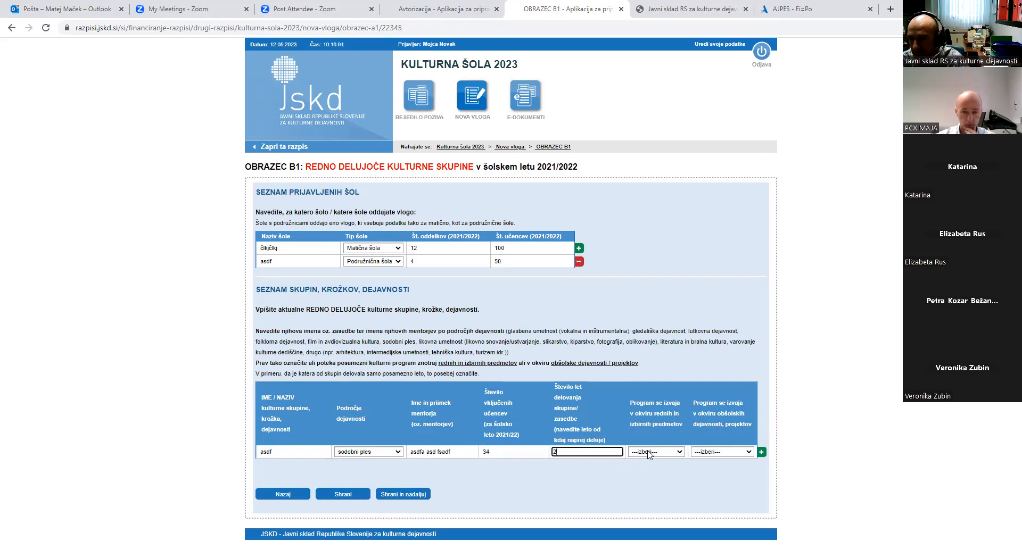
click(648, 453)
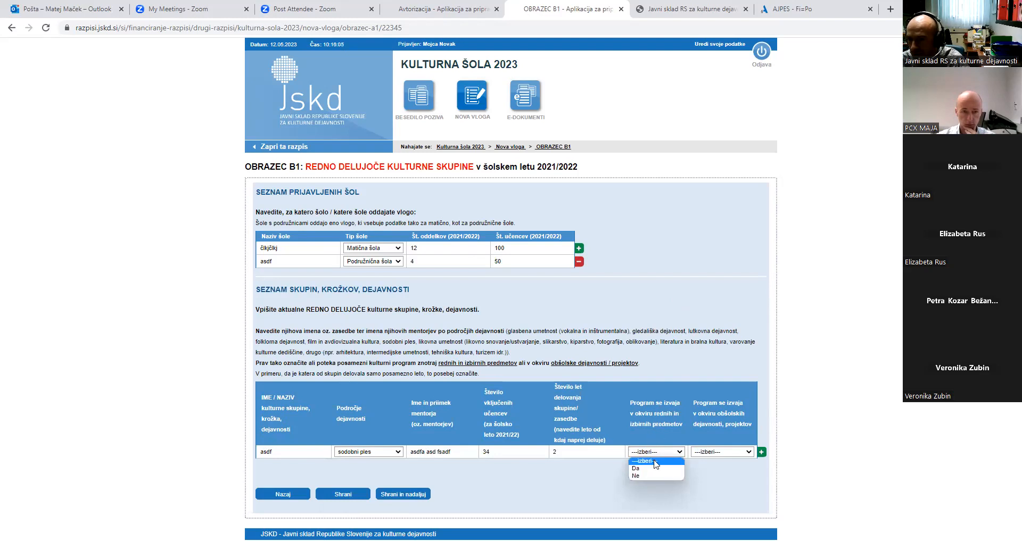
click(644, 476)
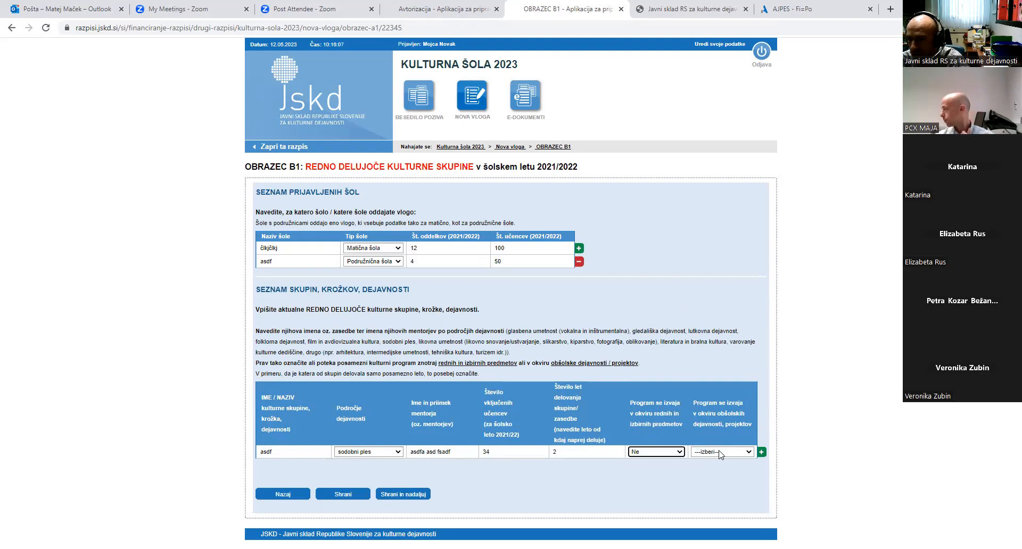
click(720, 453)
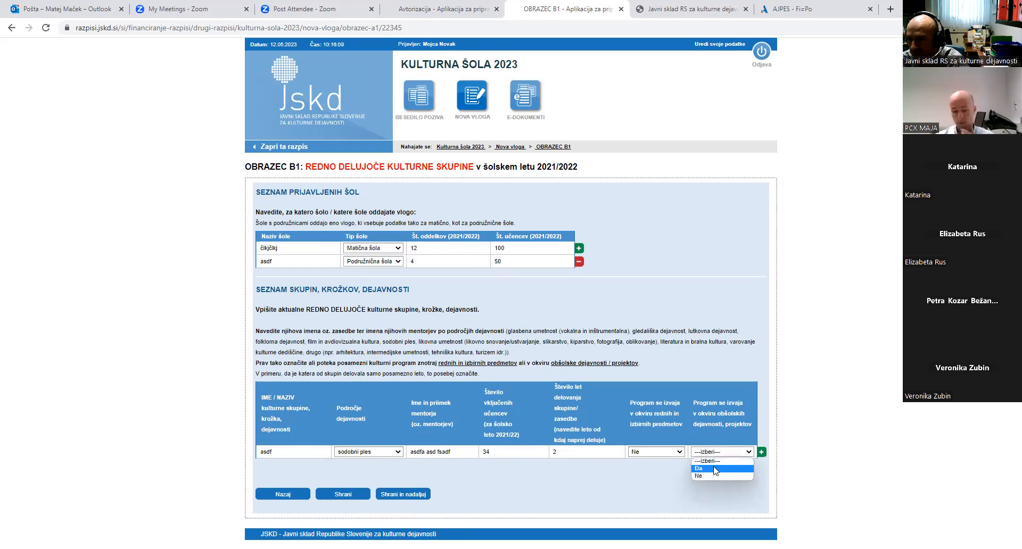
click(718, 467)
Add a second group 'asdf': sodobni ples, 34 pupils, 2 years, Da for regular subjects, Ne for extracurricular
click(761, 452)
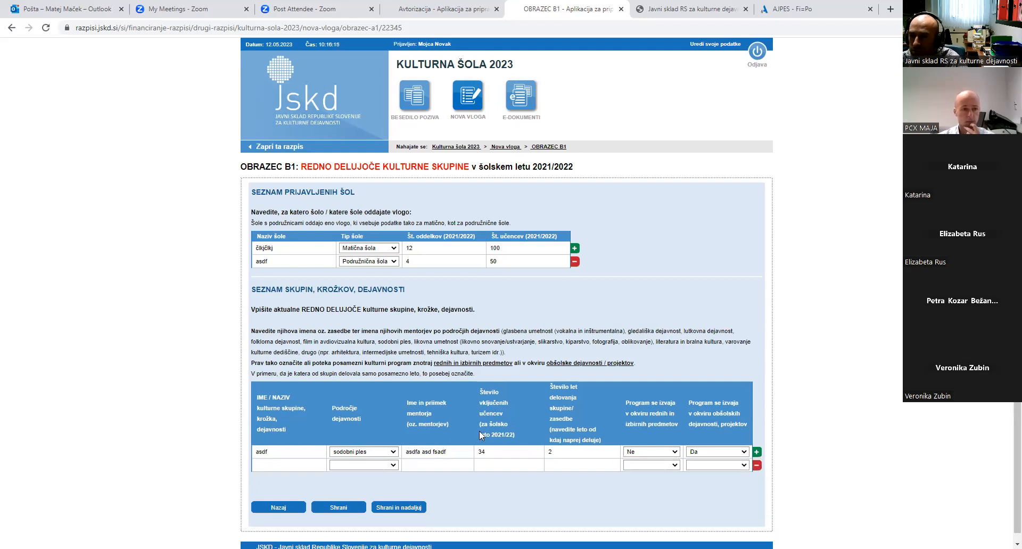
click(301, 467)
text(asdf)
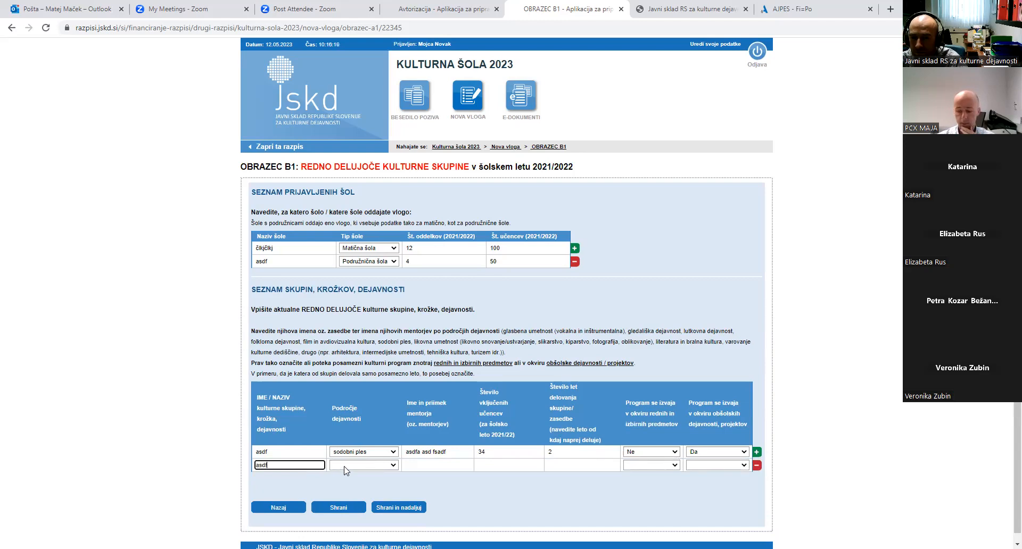
click(346, 466)
click(360, 420)
click(422, 466)
text(asdf)
click(490, 468)
text(34)
click(563, 467)
click(642, 469)
click(643, 482)
click(697, 468)
click(700, 490)
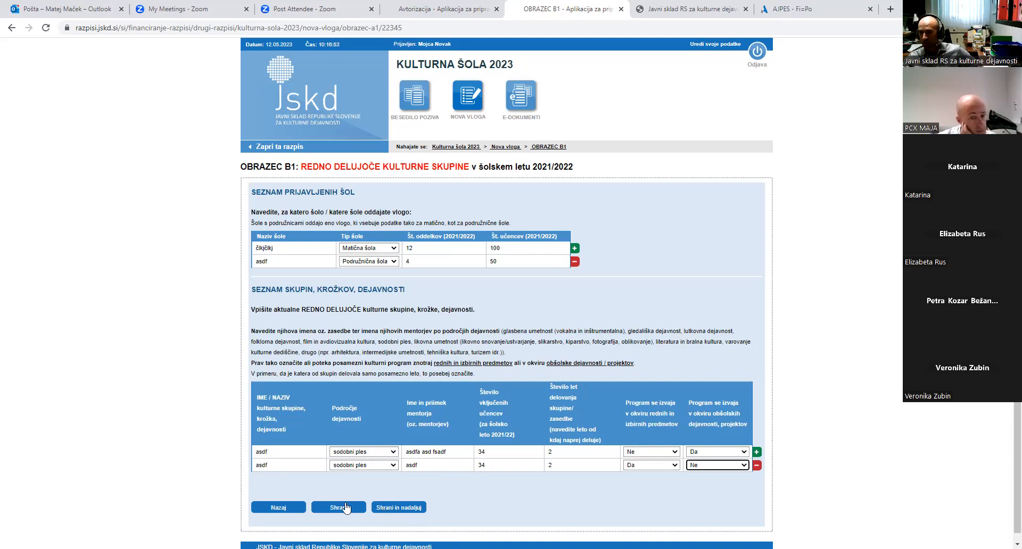
Try saving form B1 and dismiss the invalid-data warnings it raises
click(345, 509)
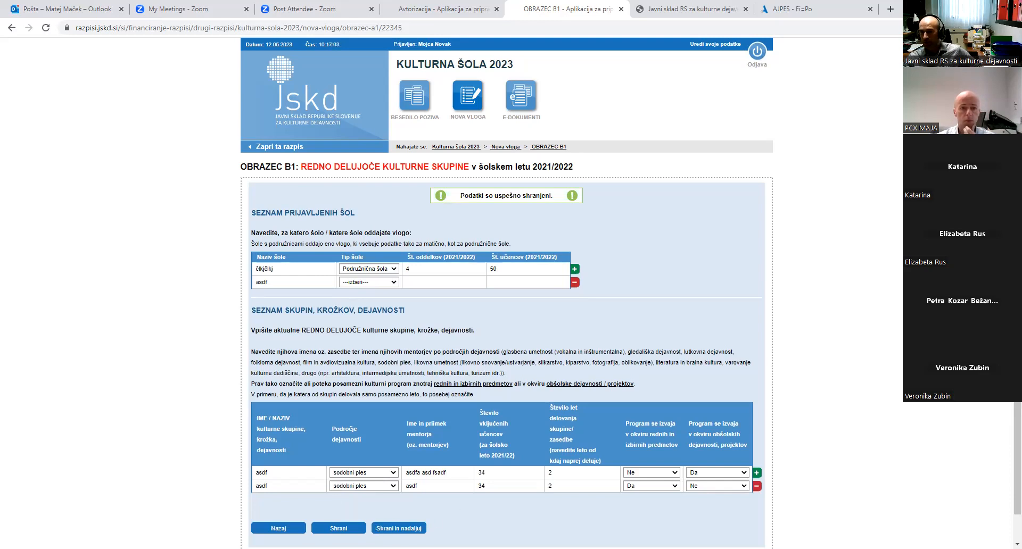
click(399, 529)
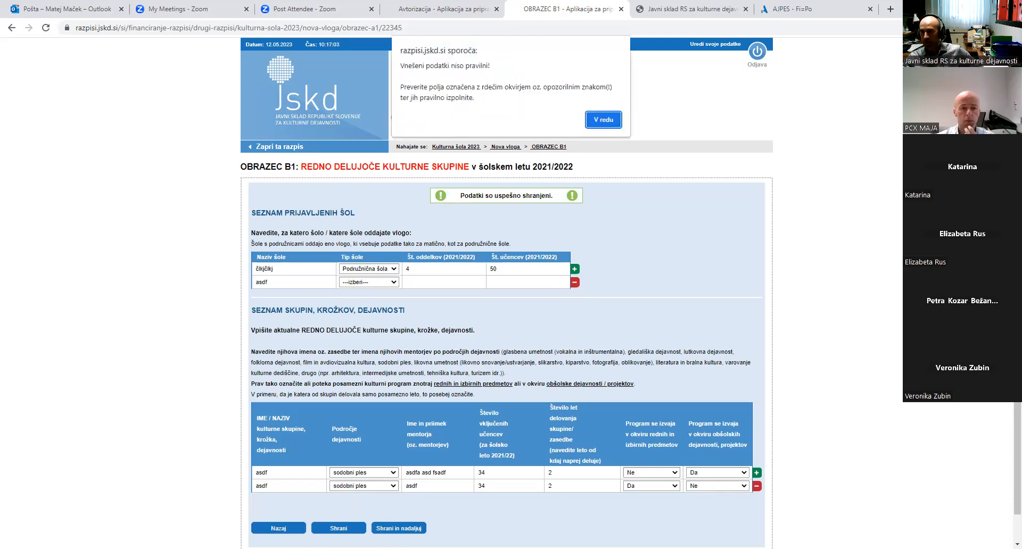
click(597, 122)
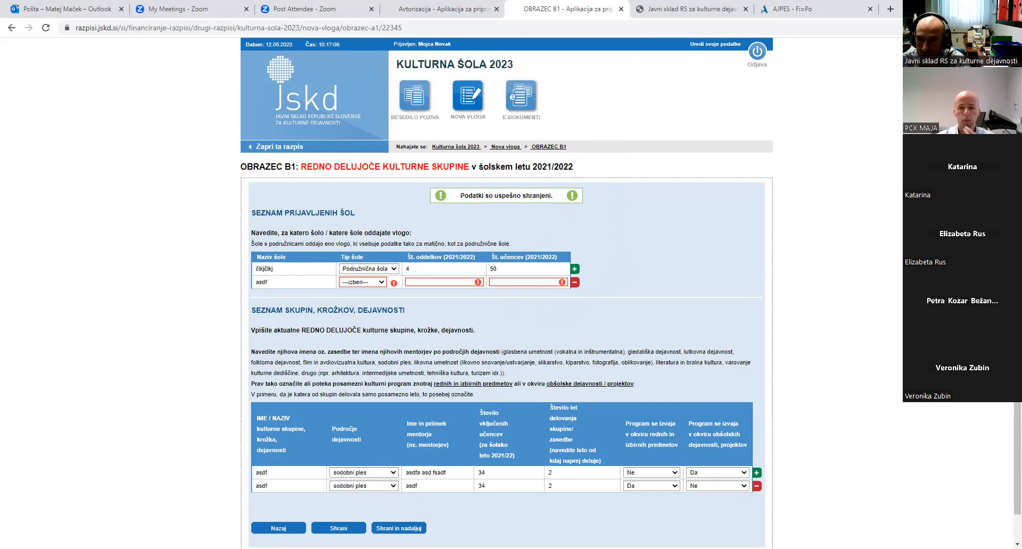
click(399, 529)
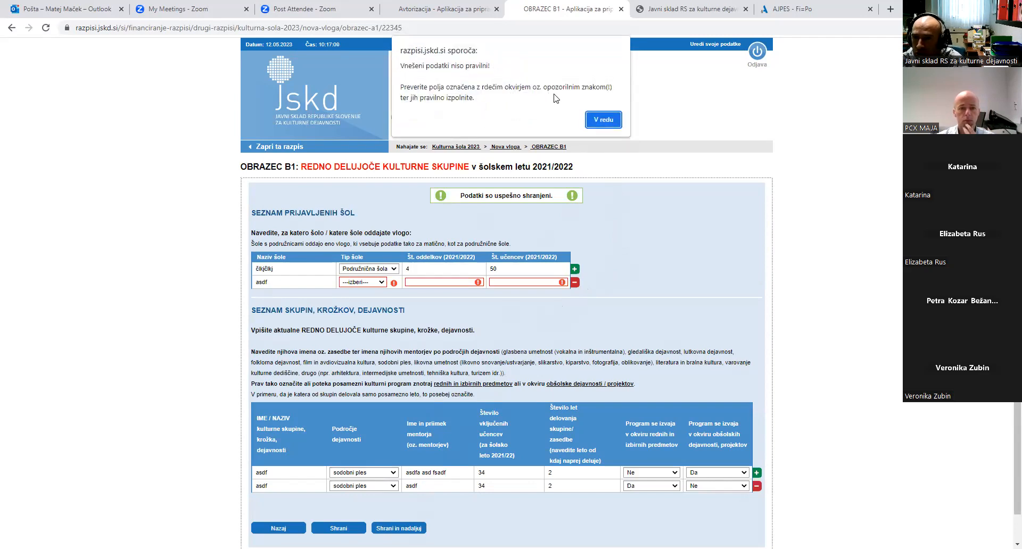
click(603, 120)
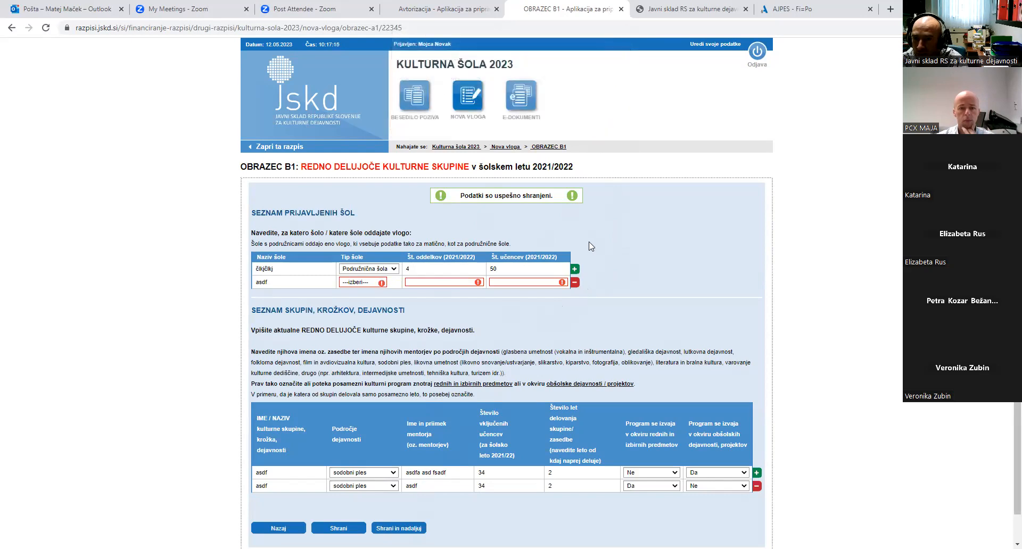
Enter 34 classes and 23 pupils for the asdf school row and save the list
mouse_move(383, 285)
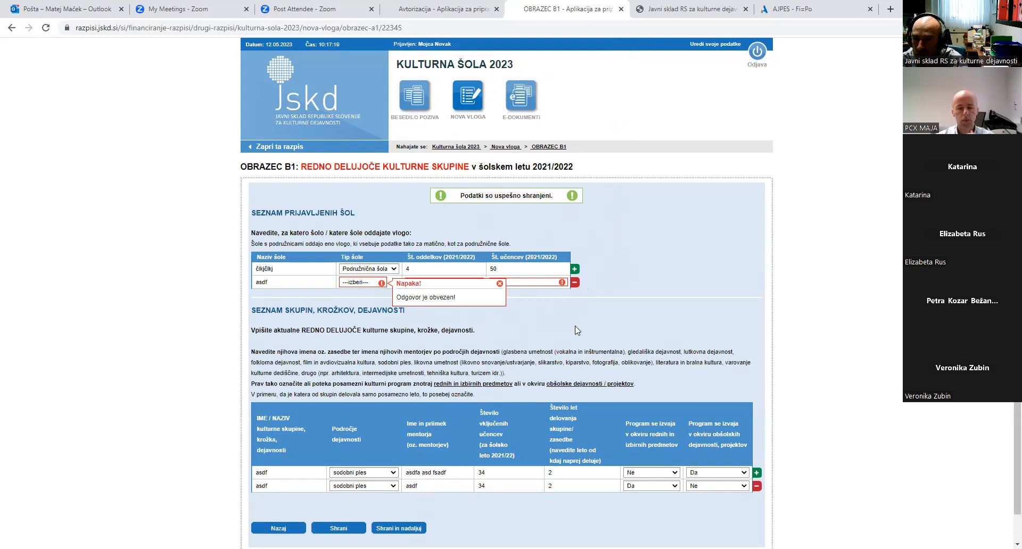
mouse_move(564, 285)
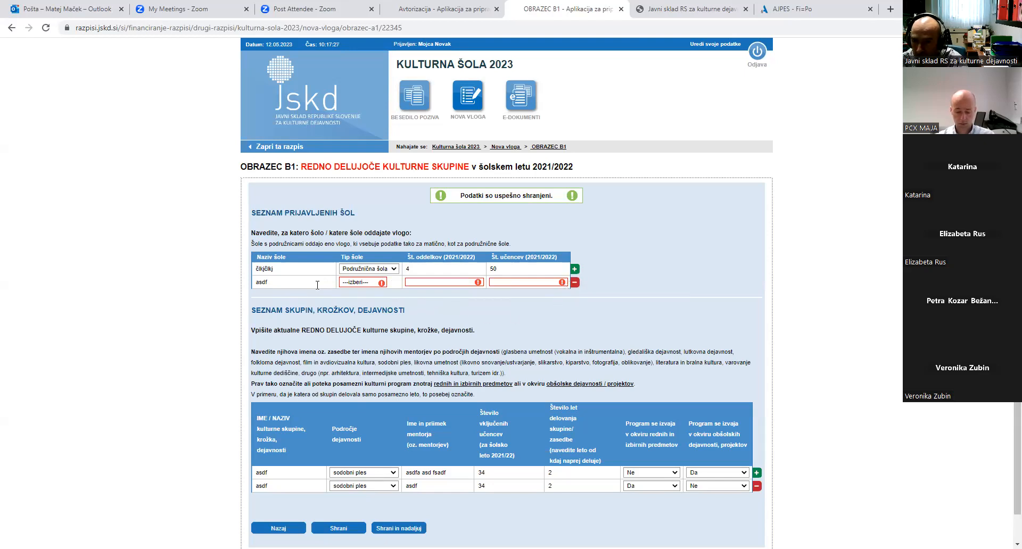
drag(313, 285, 249, 287)
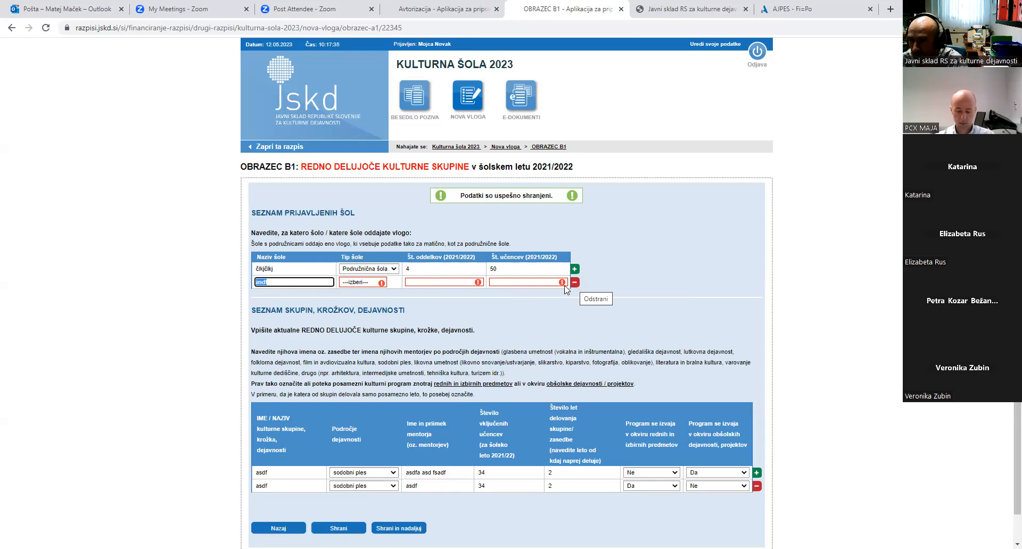
click(381, 283)
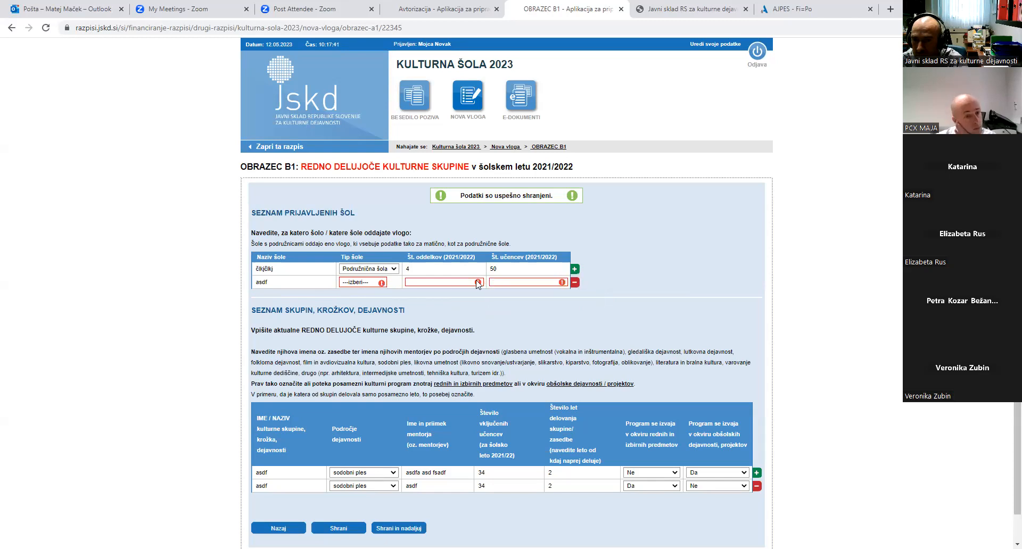
click(451, 283)
text(3)
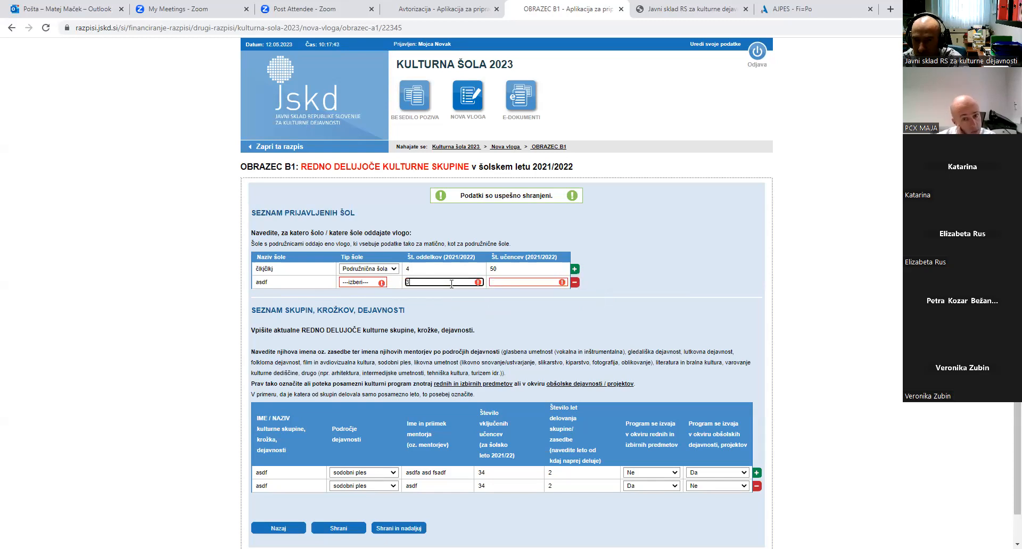
text(4)
click(638, 308)
click(547, 283)
text(23)
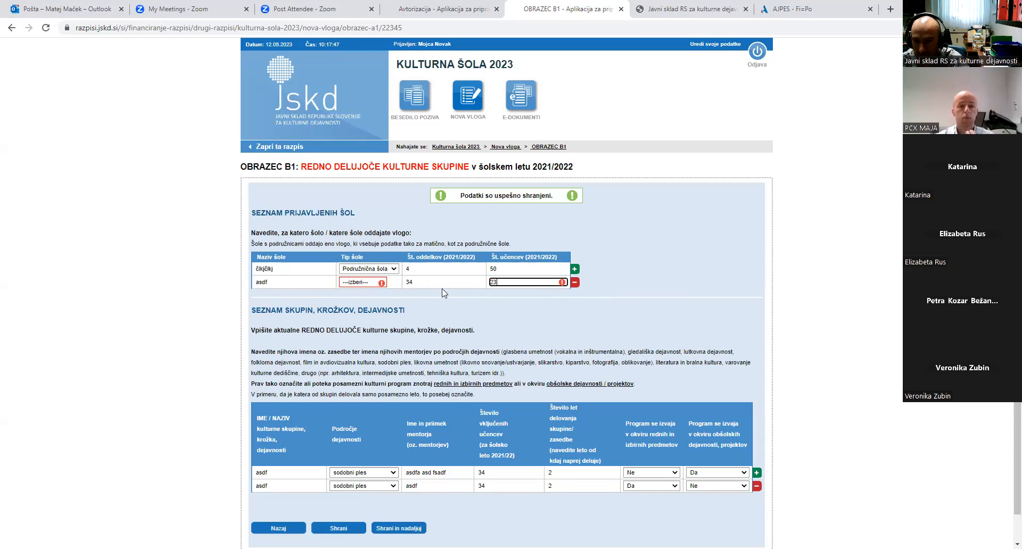
click(381, 283)
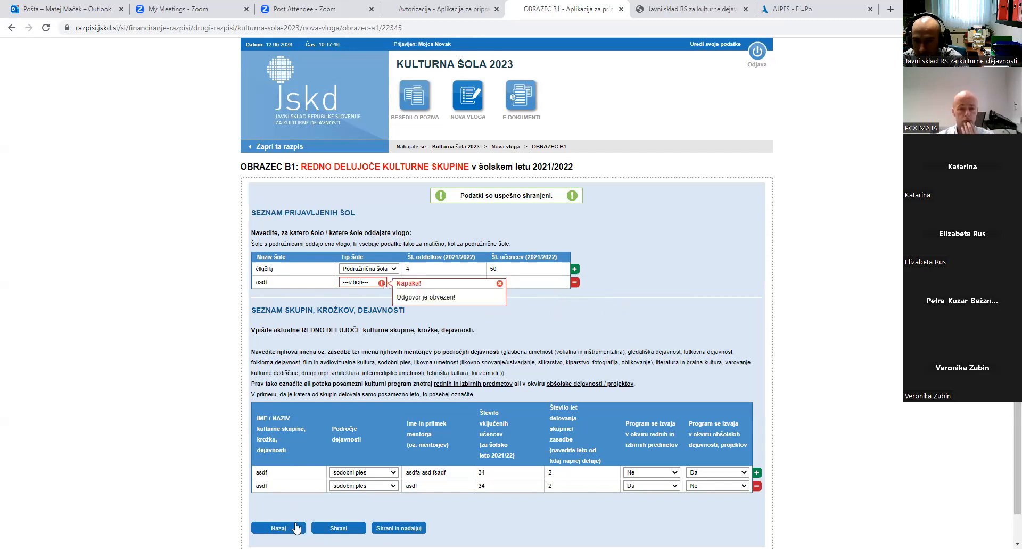
click(339, 529)
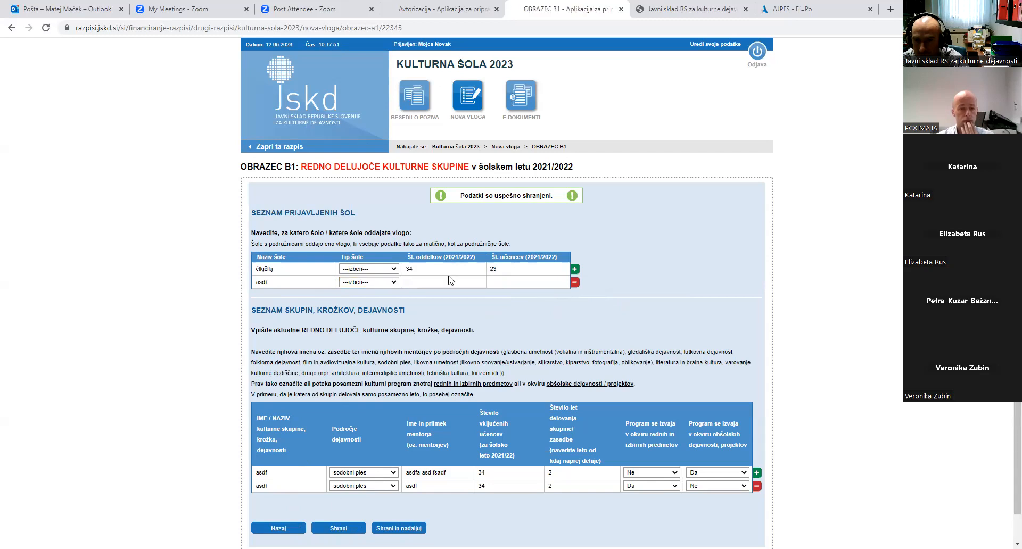
Set school types to Matična šola and Podružnična šola, enter 2 classes and 10 pupils, then save
click(384, 271)
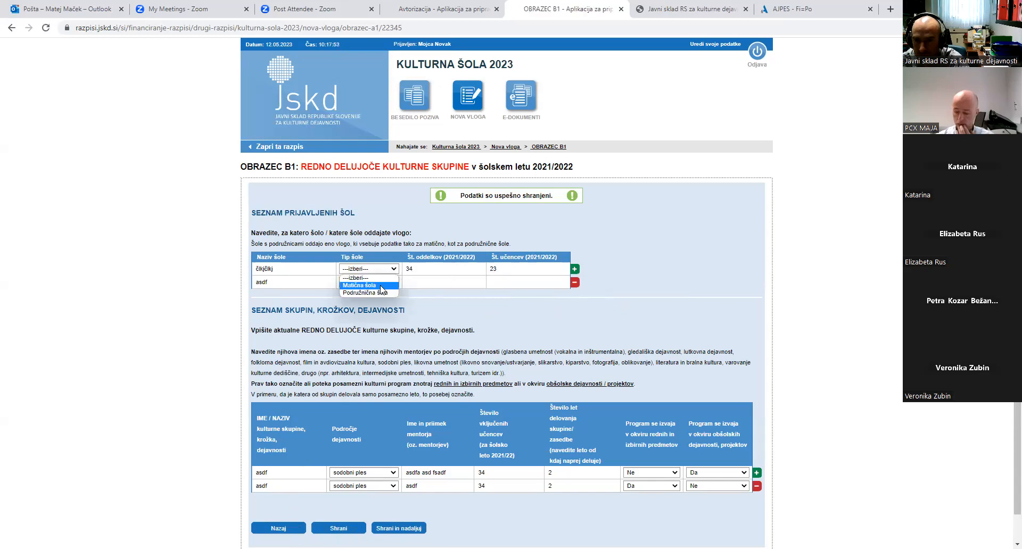
click(382, 286)
click(386, 282)
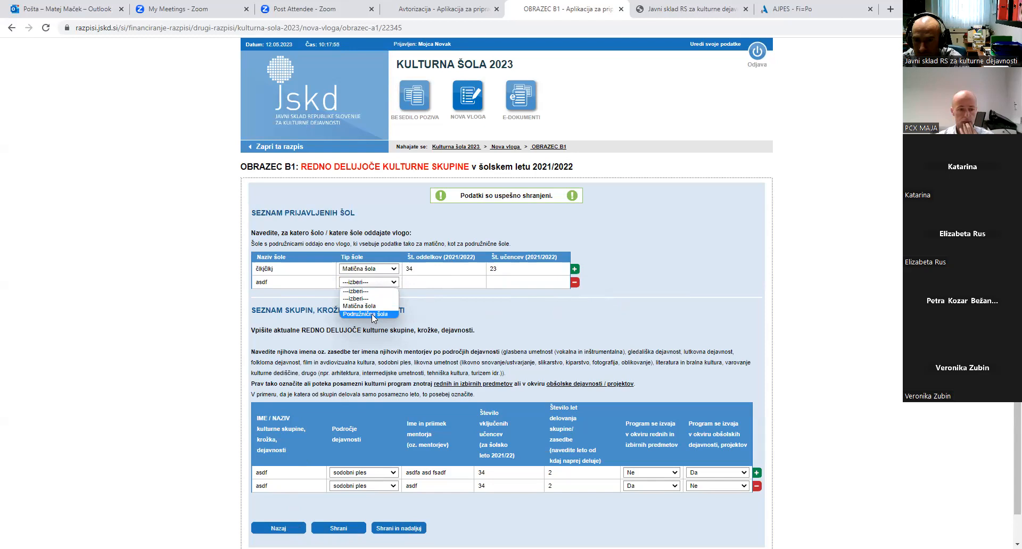
click(374, 314)
click(431, 282)
text(2)
click(504, 282)
text(10)
click(588, 314)
Scroll through the form B1 review page and confirm it to proceed to form B2
scroll(427, 466, down, 1)
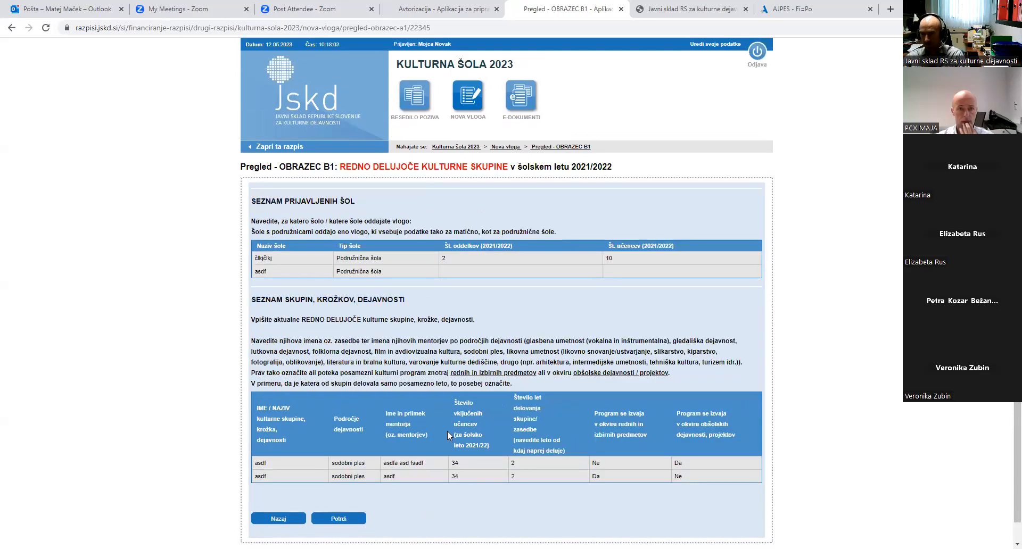
scroll(450, 421, down, 1)
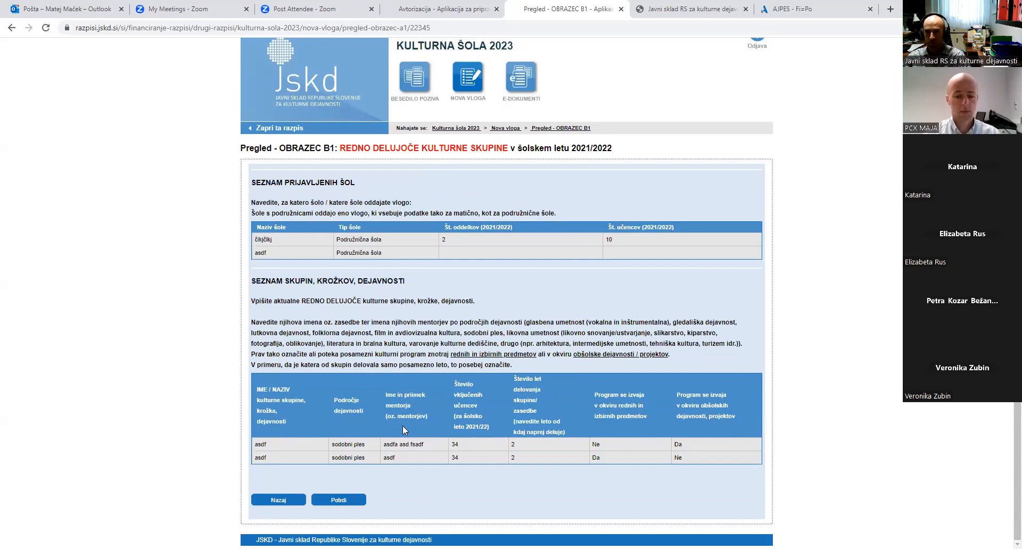
click(355, 501)
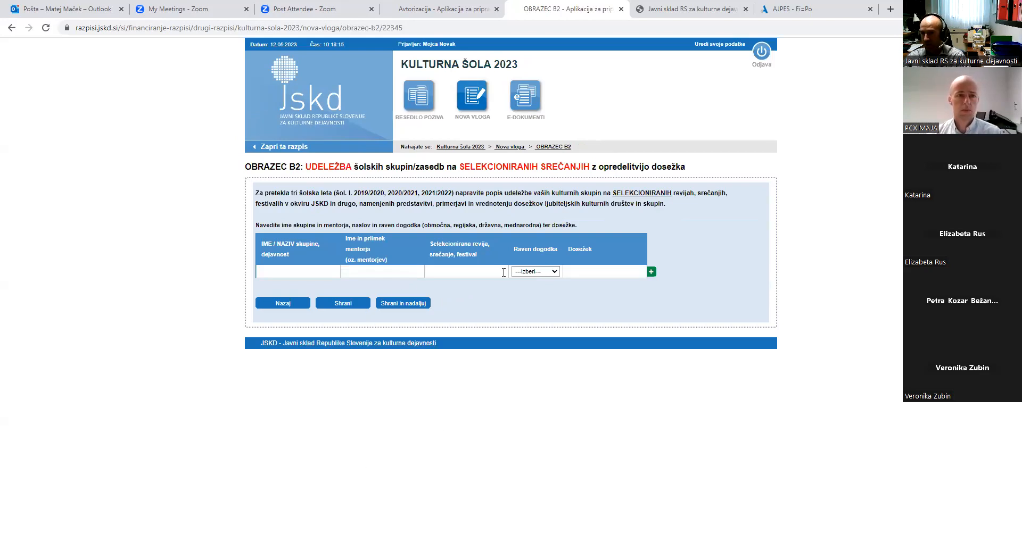
Fill the first B2 row with group and mentor 'asdf' and event level regijska
click(289, 274)
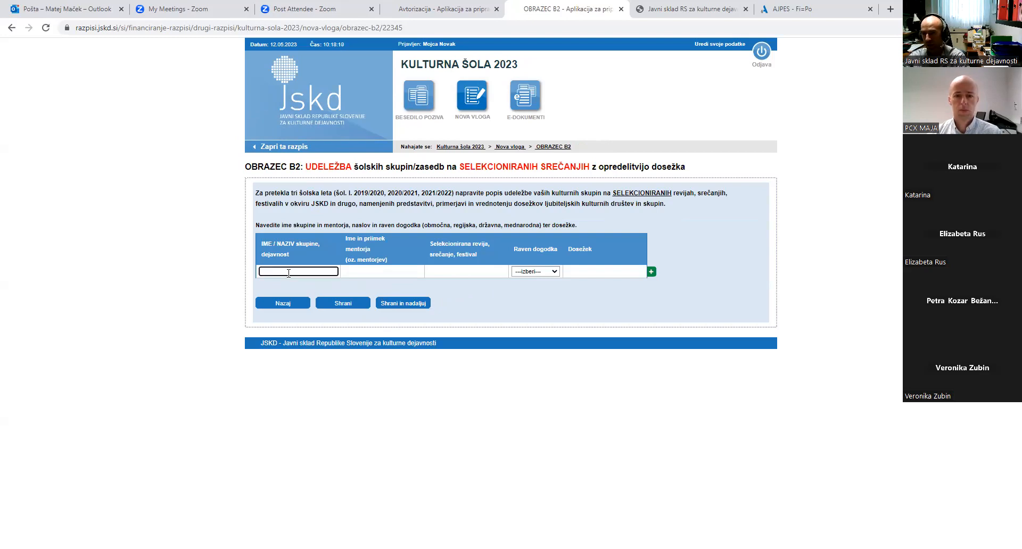
text(asdf)
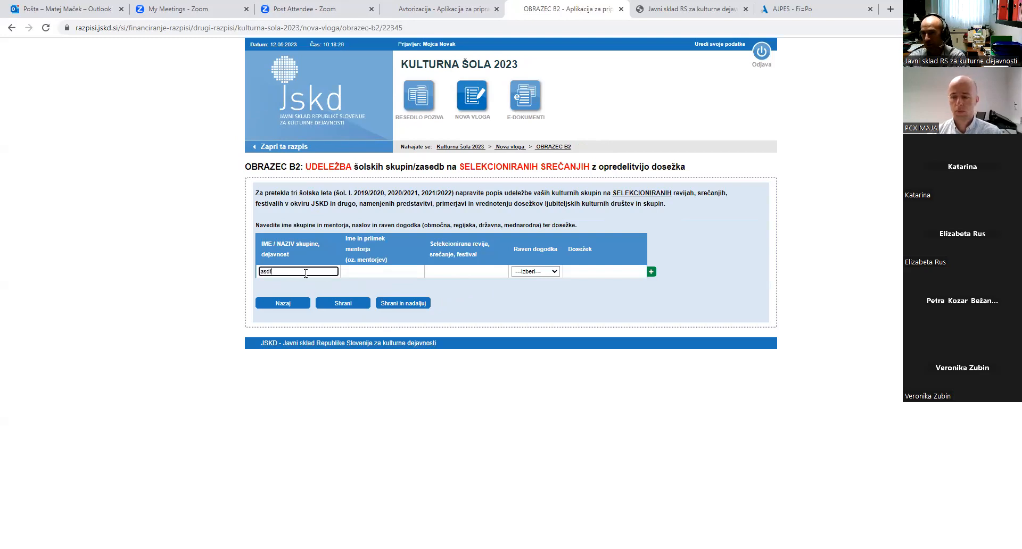
click(372, 272)
text(asdf)
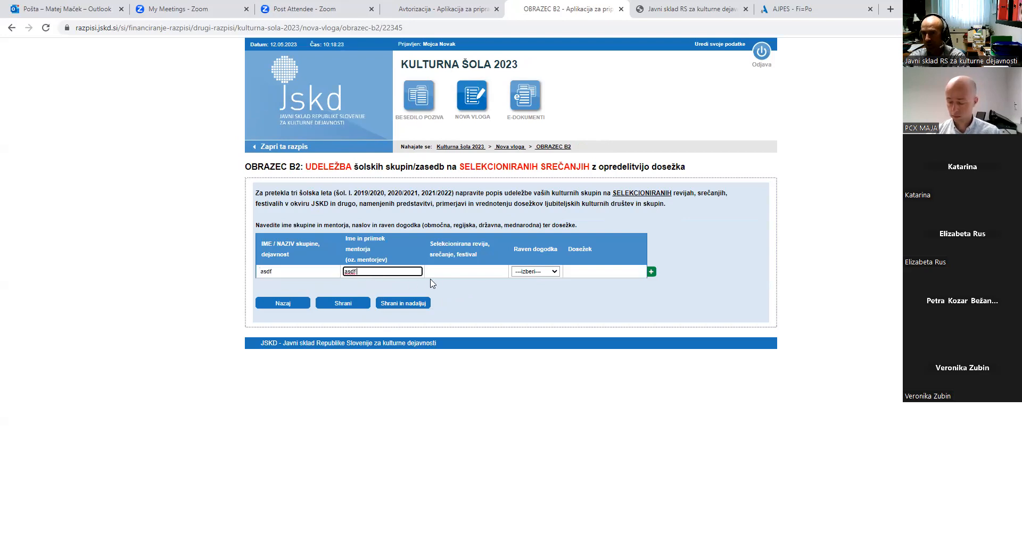
click(446, 273)
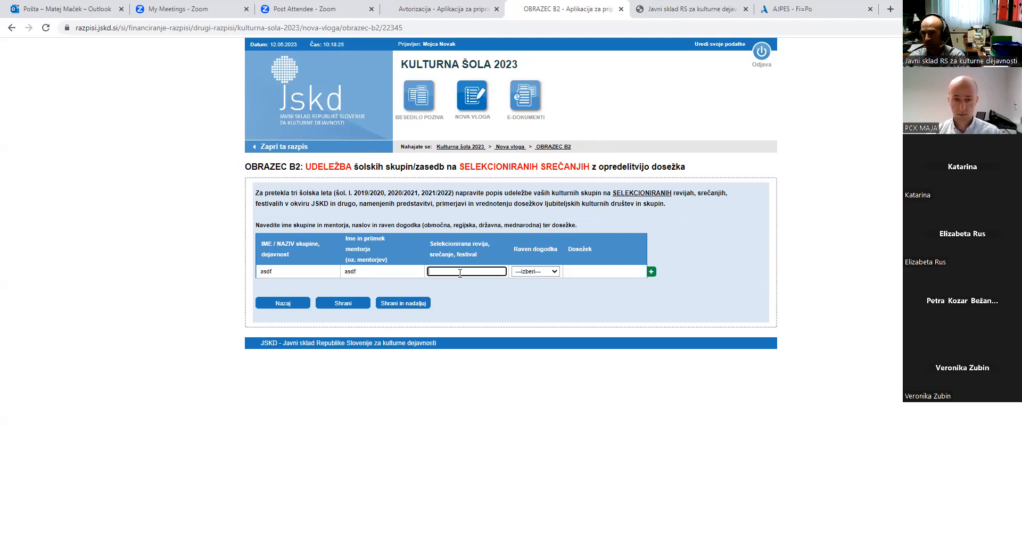
click(538, 272)
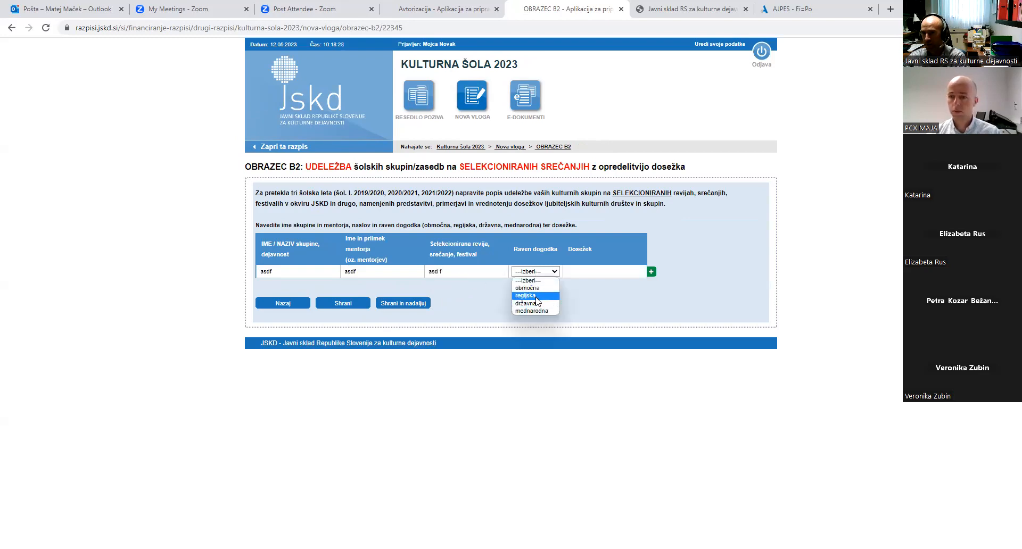
click(537, 296)
click(592, 272)
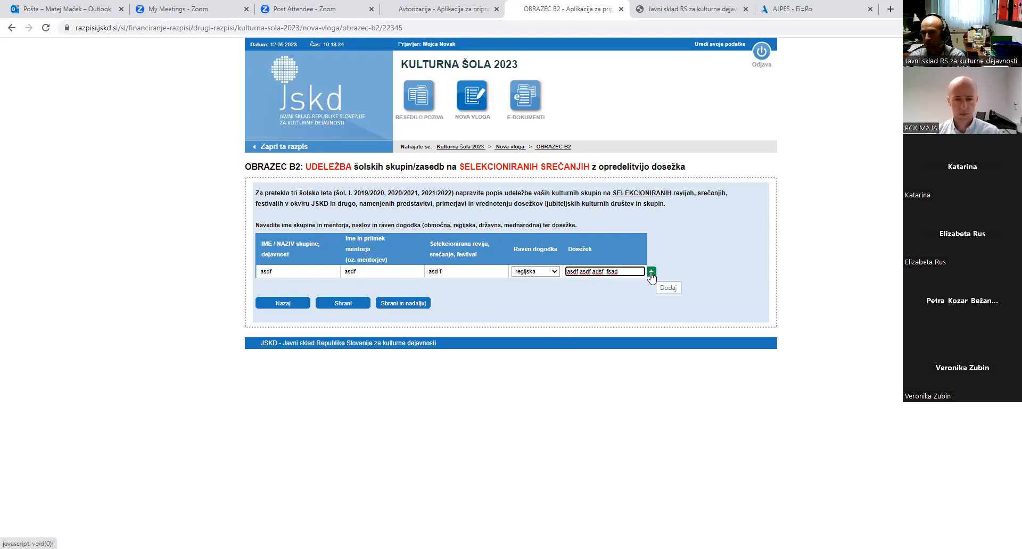
Add a second B2 row ('as df', 'asd f', 'dsfa') at level mednarodna and save the form
click(651, 272)
text(as df)
click(361, 286)
text(asd f)
click(432, 286)
text(dsfa)
click(530, 286)
click(530, 343)
click(594, 285)
text(asd fdsaf fsad)
click(403, 320)
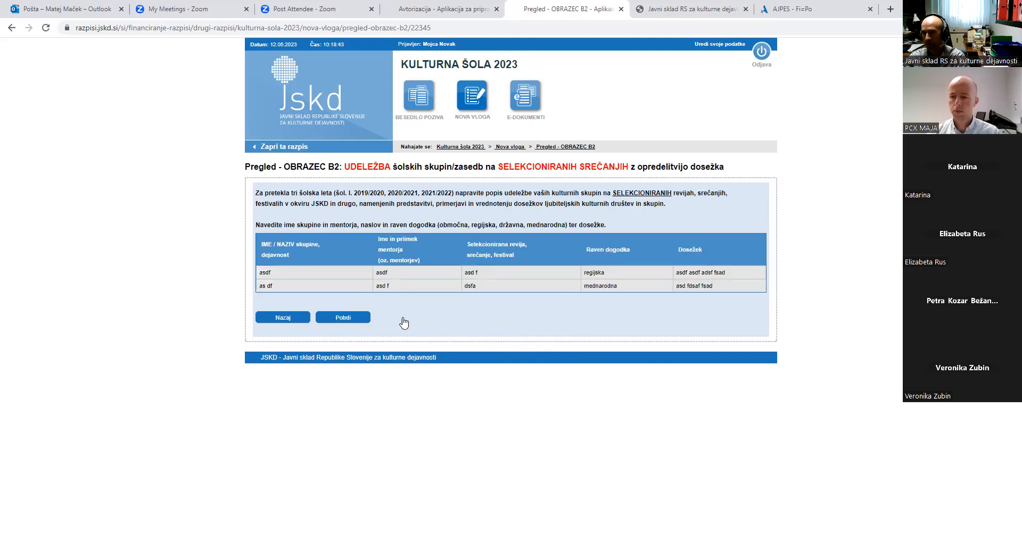
Confirm the form B2 review to open form B3
click(343, 318)
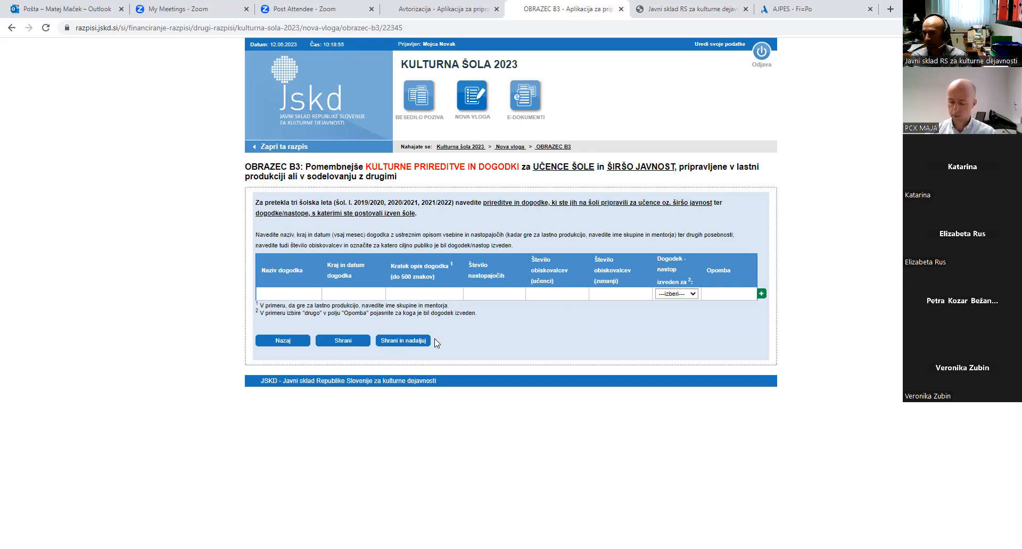
Enter 'asdf' as the first B3 event's name and its place and date
click(309, 293)
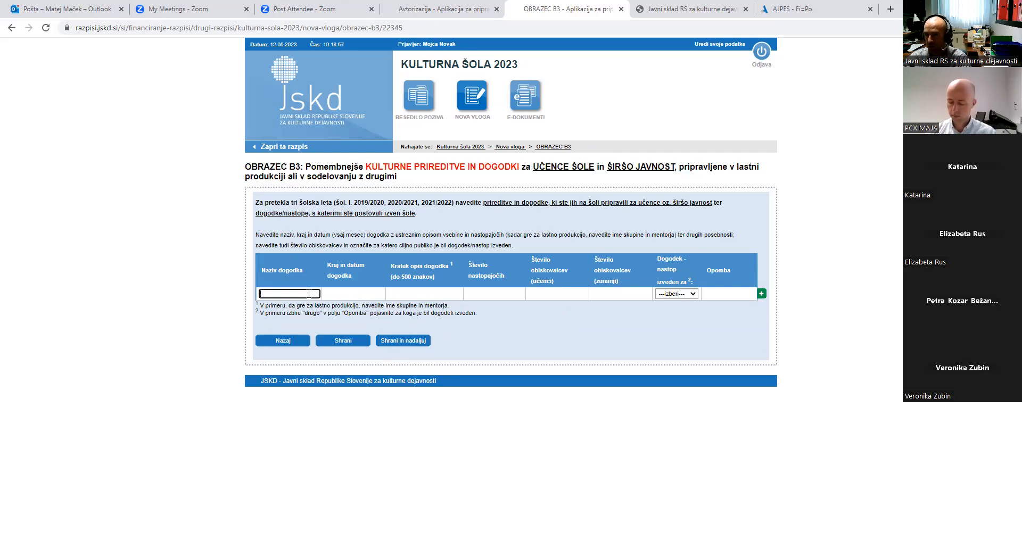
text(asdf)
click(358, 296)
text(asdf)
click(404, 293)
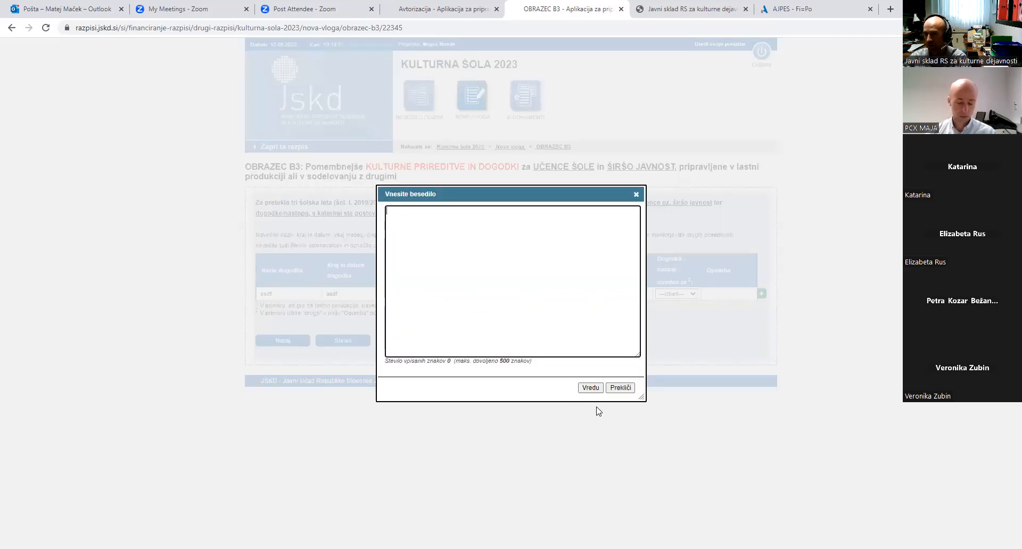
click(620, 387)
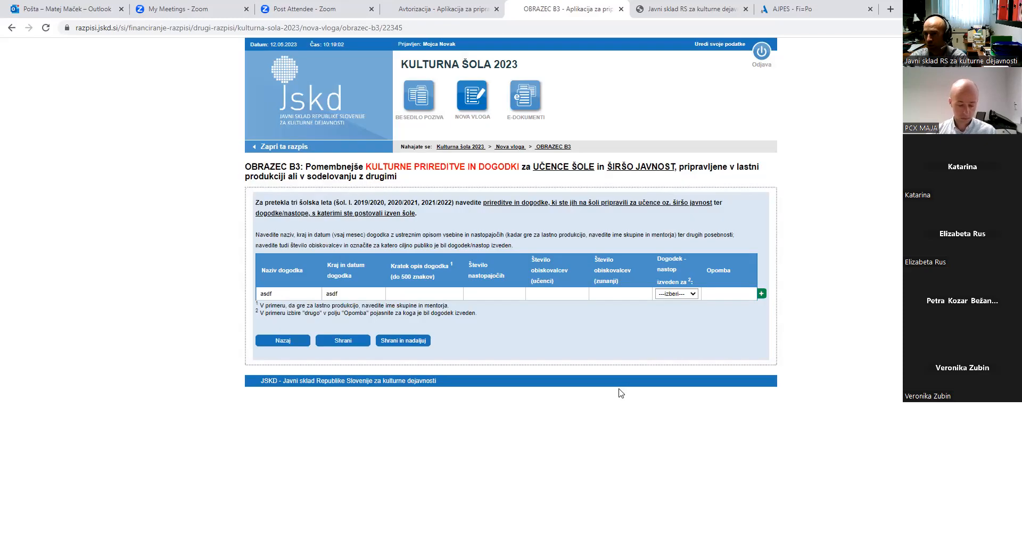
Write the short description 'čij čikj…' and paste it repeatedly to lengthen it to 264 characters
click(444, 295)
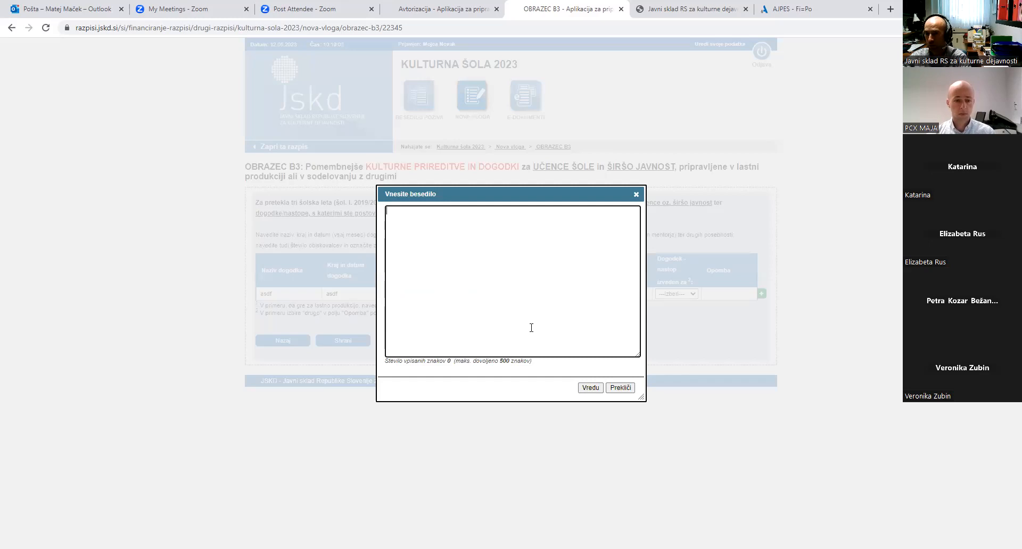
text(čij čikj čikj čikj čikj čikjčikj čikjčikj)
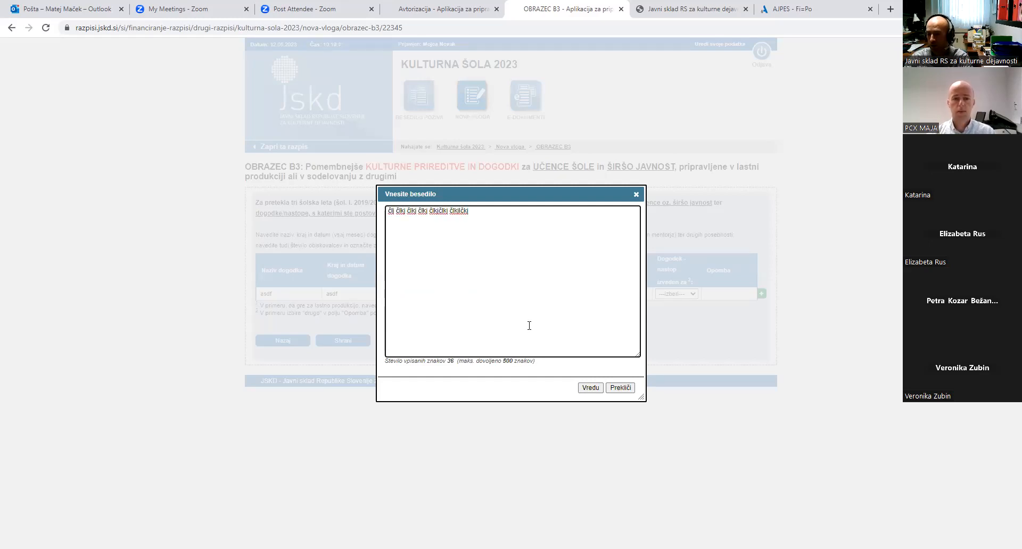
key(ctrl+a)
key(ctrl+c)
click(529, 326)
key(ctrl+v)
key(ctrl+v)
key(ctrl+v)
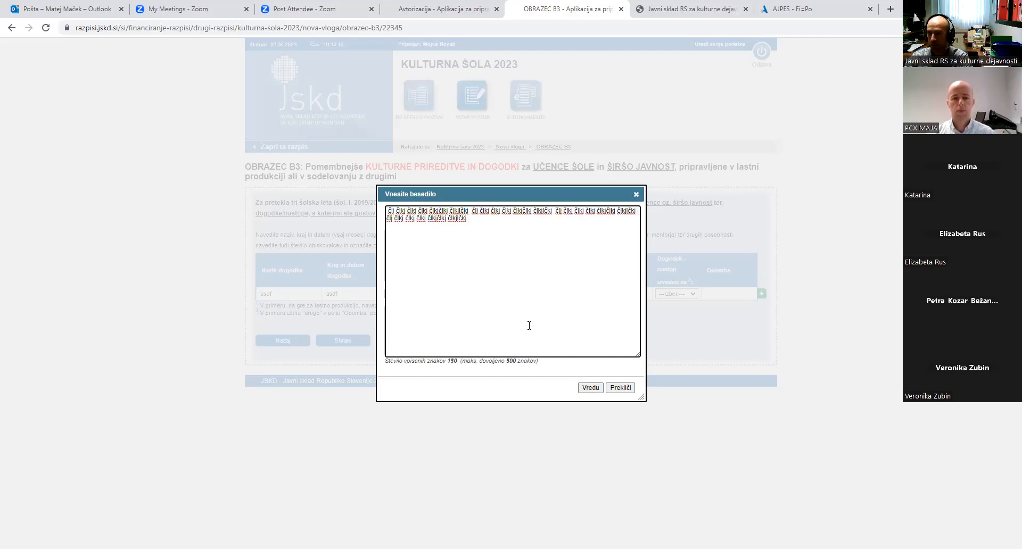
key(ctrl+v)
key(ctrl+v)
key(ctrl+v)
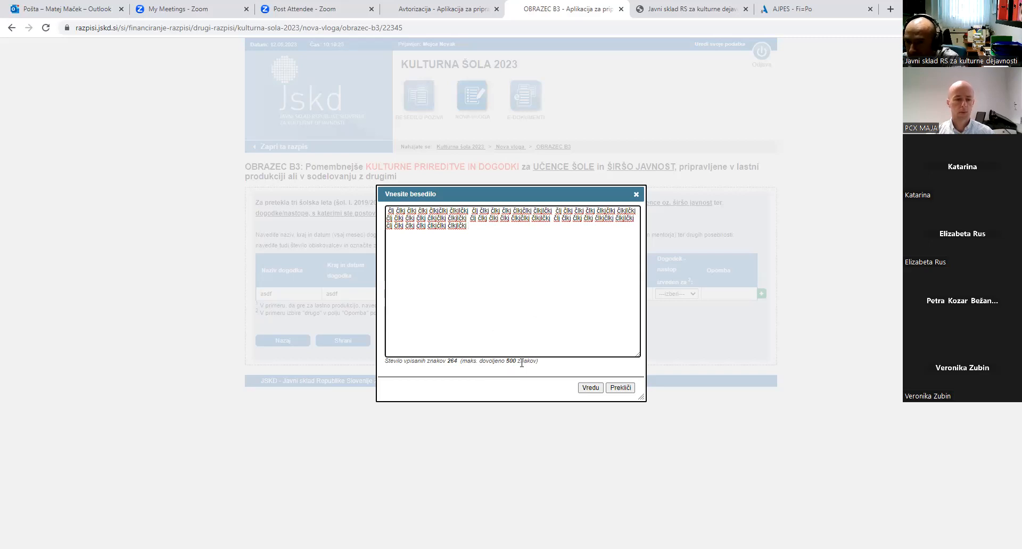
click(600, 389)
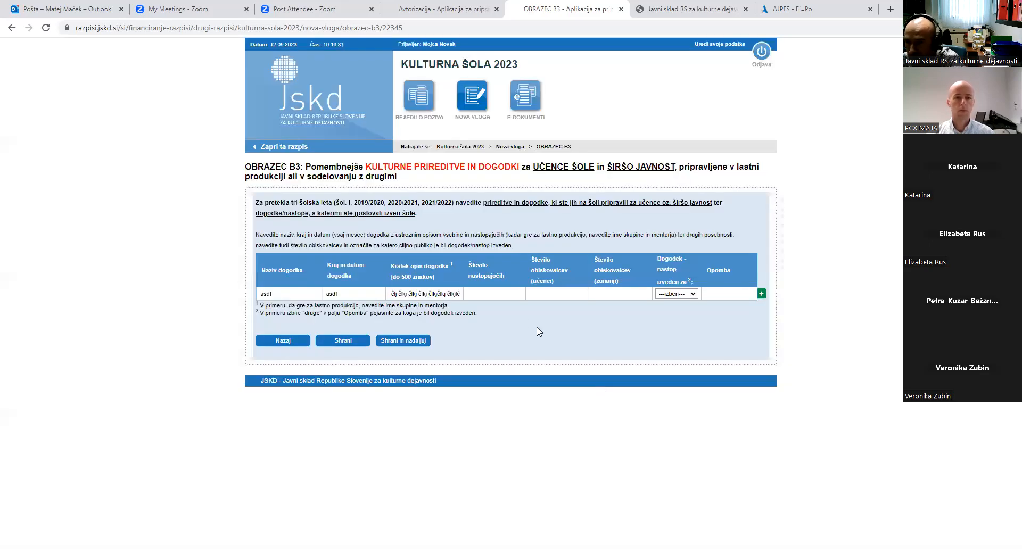
Enter 34 pupil and 34 external visitors and set the audience to širšo javnost
click(504, 294)
click(590, 295)
click(567, 295)
text(34)
click(602, 293)
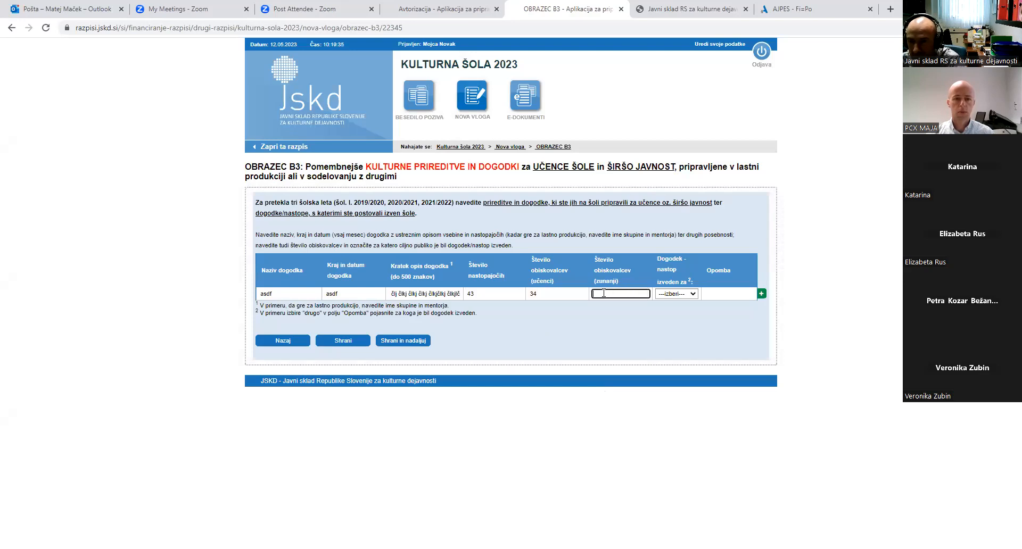
text(34)
click(676, 294)
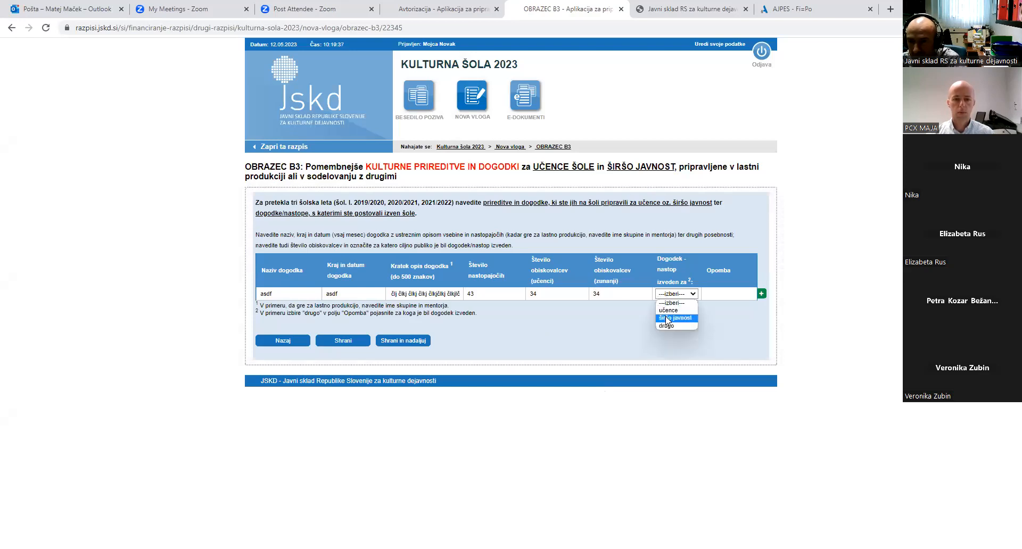
click(666, 318)
Add the remark 'sdfghredg gdf df gsgdf hsfgd' in Opomba and save form B3
click(712, 296)
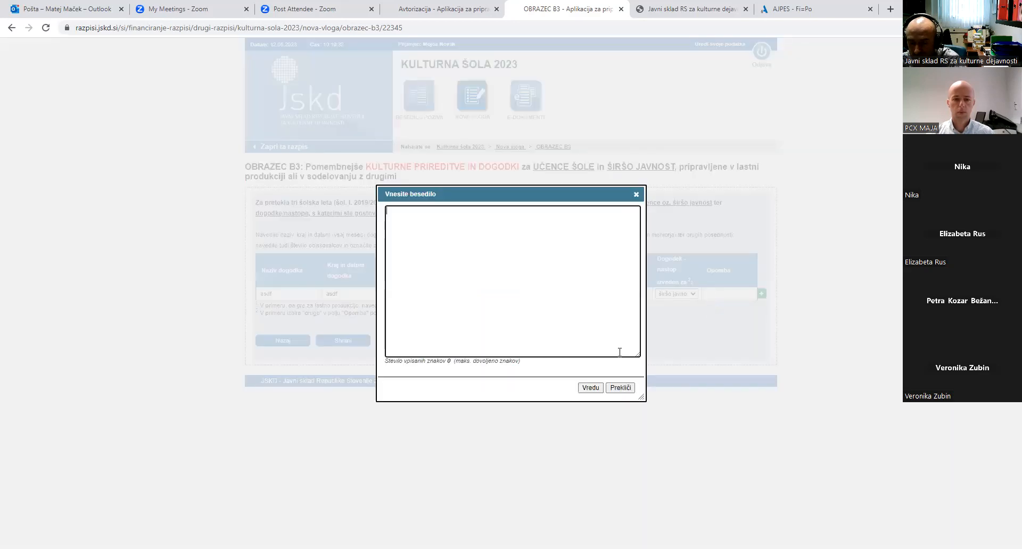
text(sdfghredg gdf df gsgdf hsfgd)
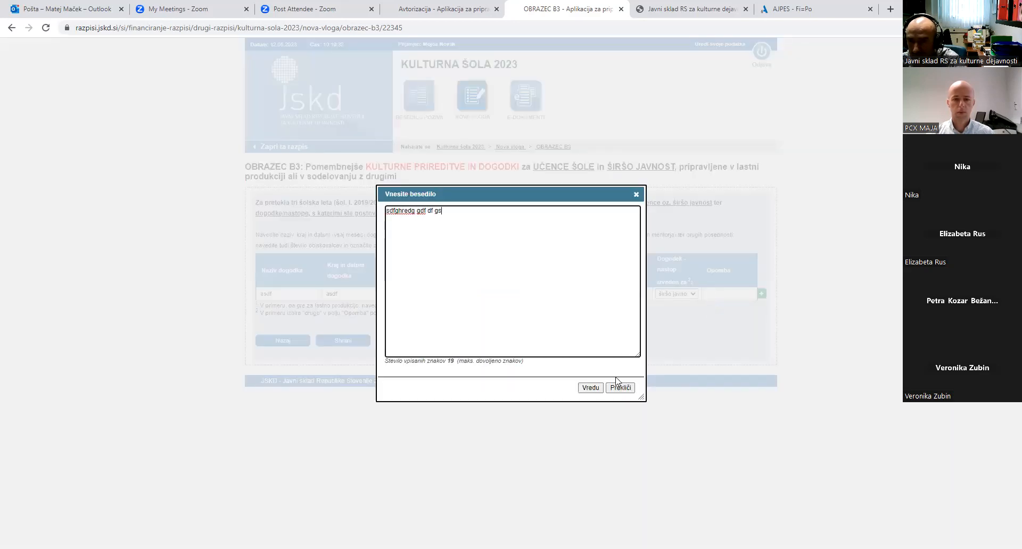
click(589, 389)
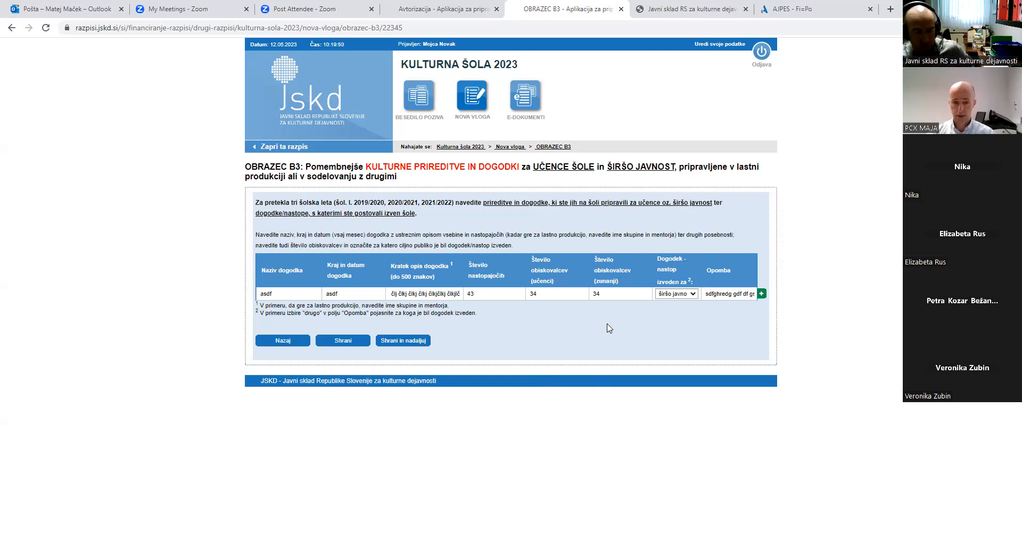
click(358, 341)
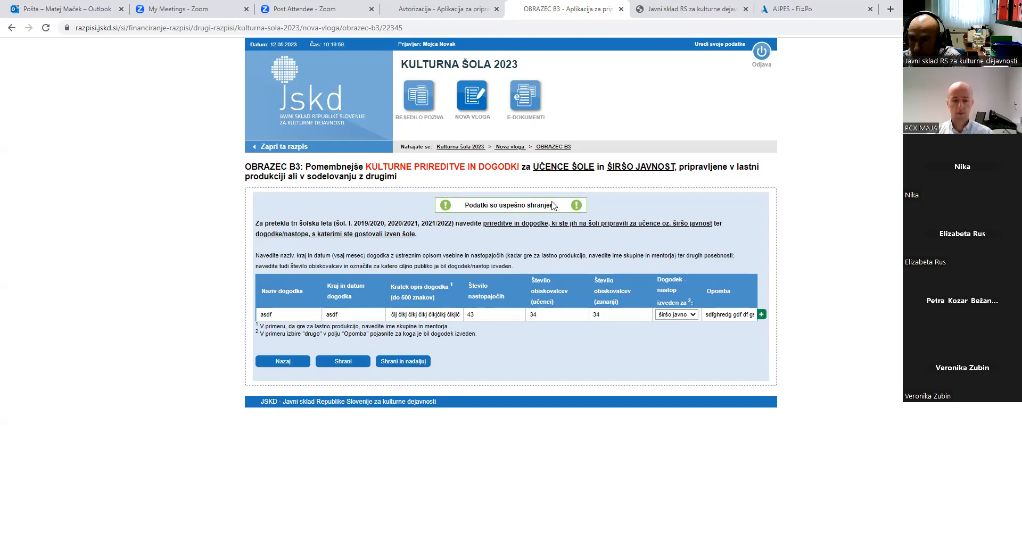
Log out, sign back in with the saved test username and password, and open Kulturna šola
click(762, 53)
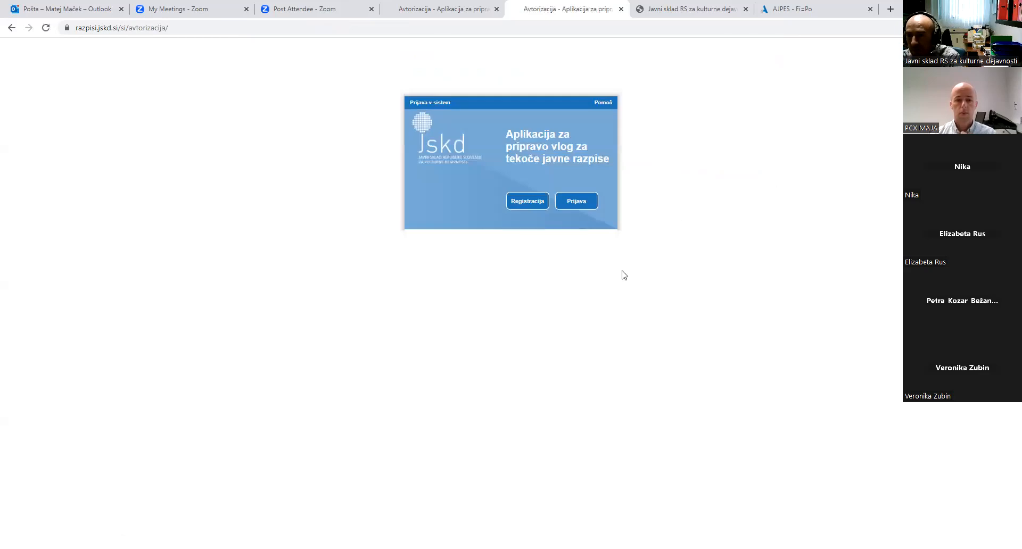
click(588, 206)
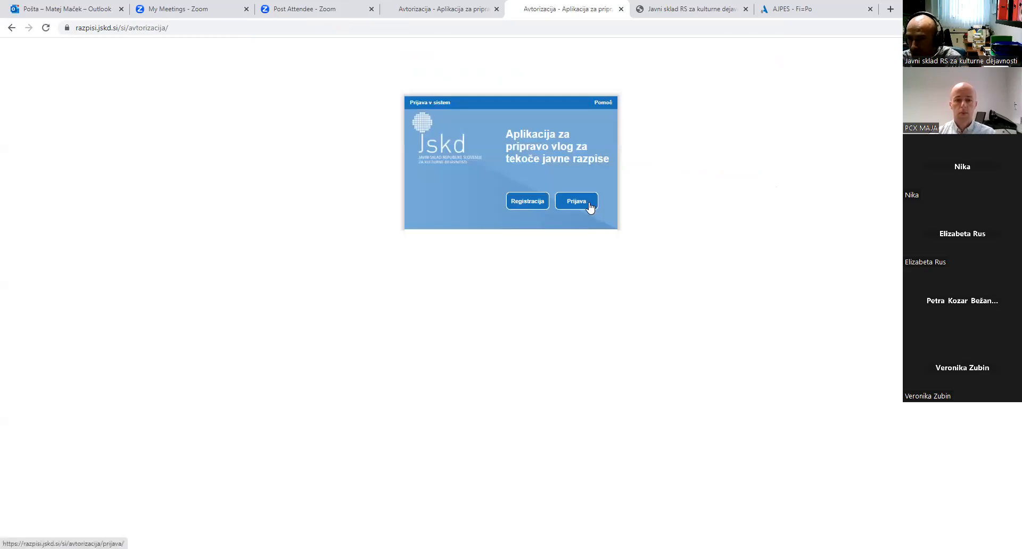
click(505, 192)
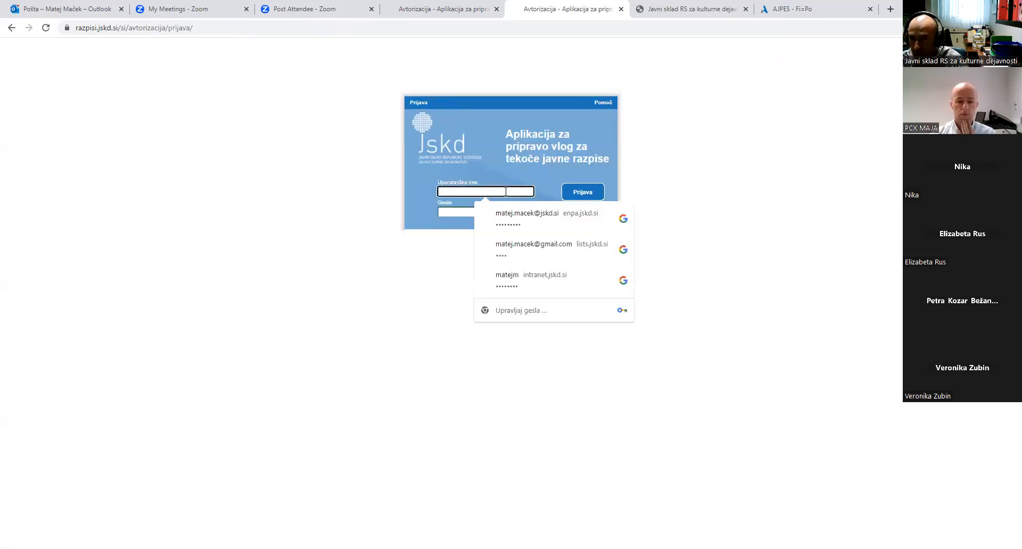
text(te)
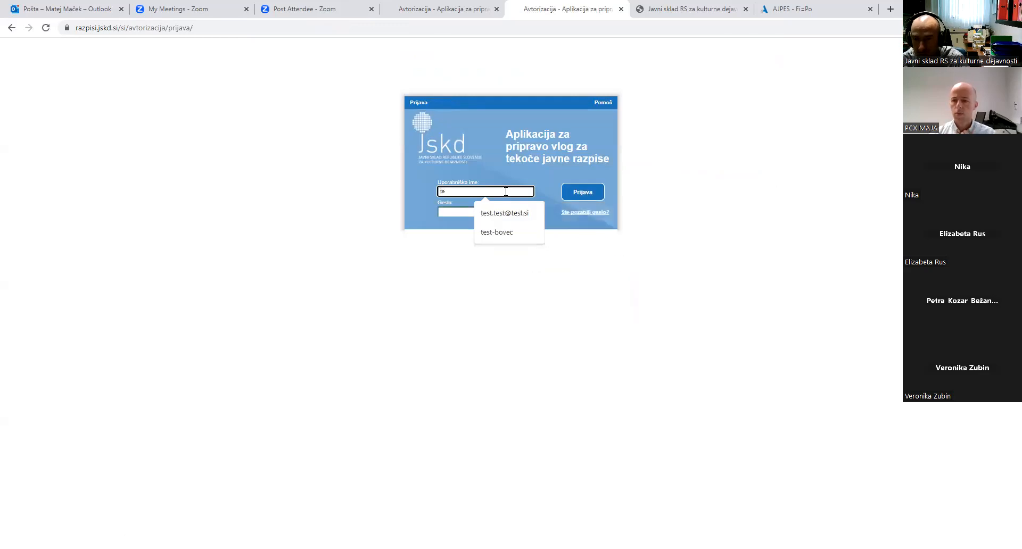
click(511, 214)
click(464, 212)
text(••••)
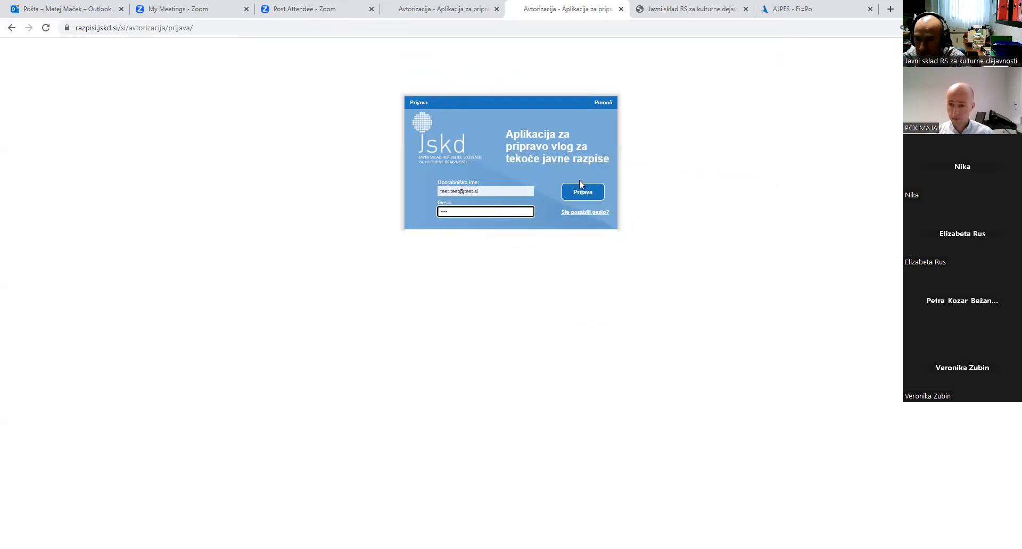
click(583, 195)
click(593, 180)
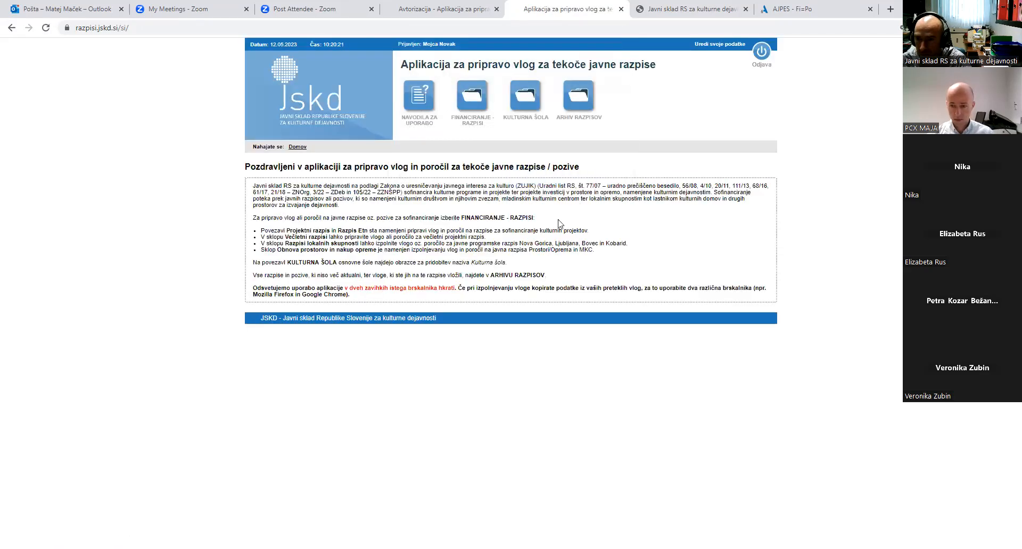
click(525, 97)
Reopen the Kulturna šola 2023 application from E-dokumenti for editing and confirm form A
click(305, 211)
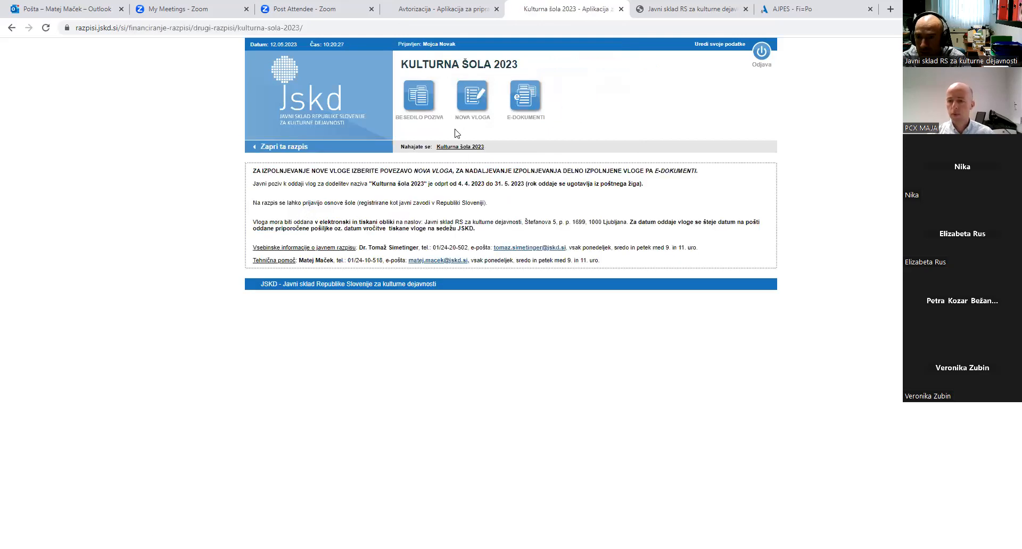
click(475, 103)
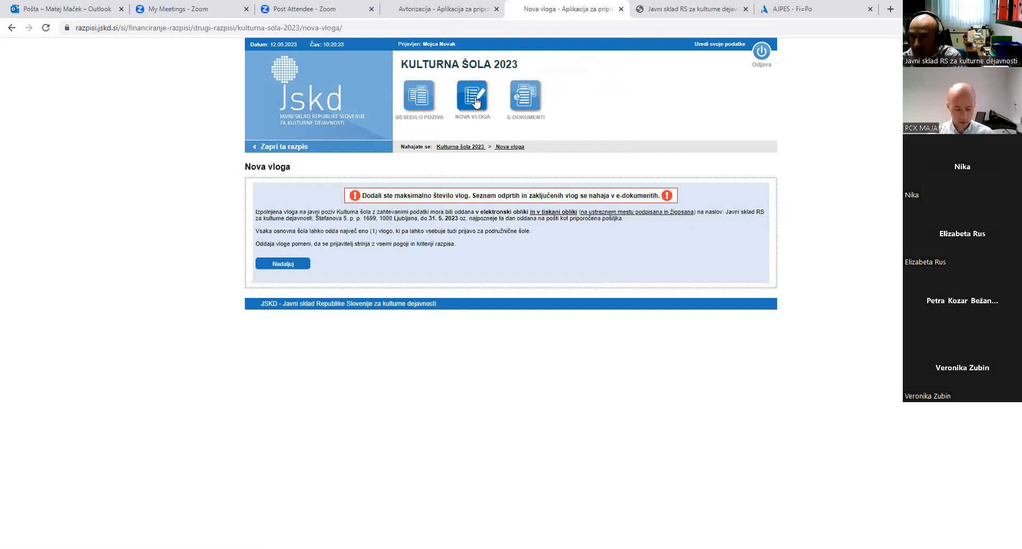
click(531, 106)
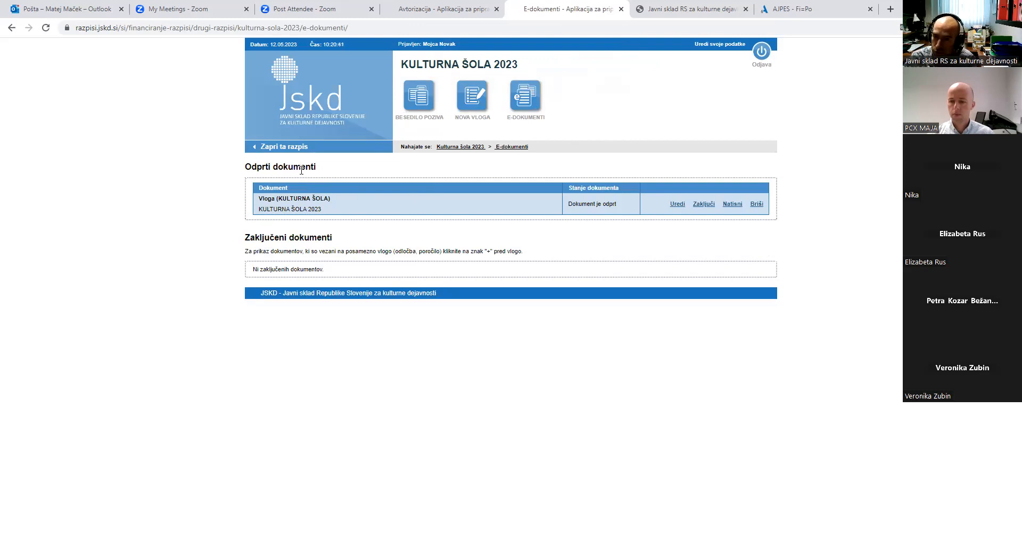
click(678, 206)
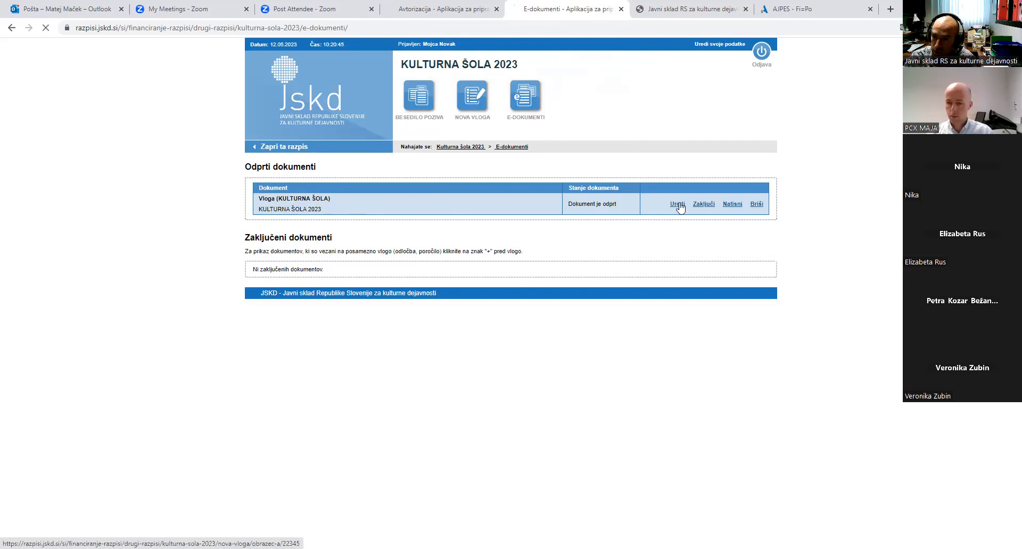
scroll(318, 507, down, 1)
click(295, 502)
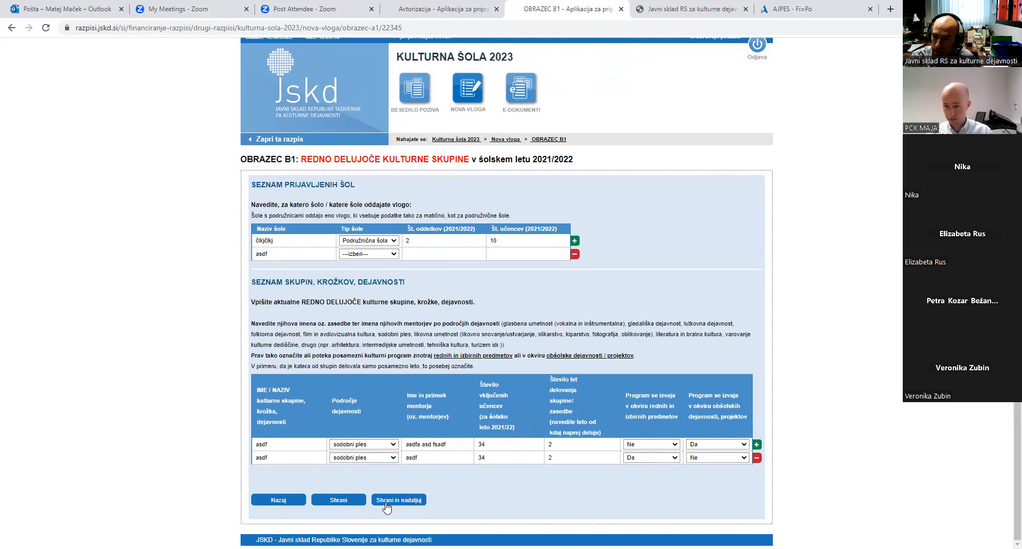
Set row asdf to Podružnična šola with 2 classes and 2 pupils, and save form B1
click(387, 502)
click(601, 123)
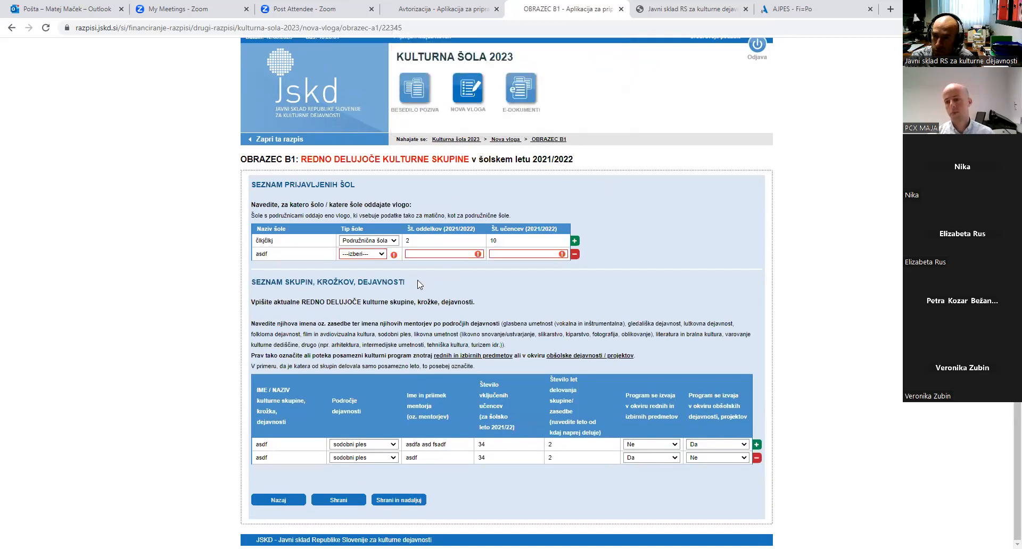
click(380, 256)
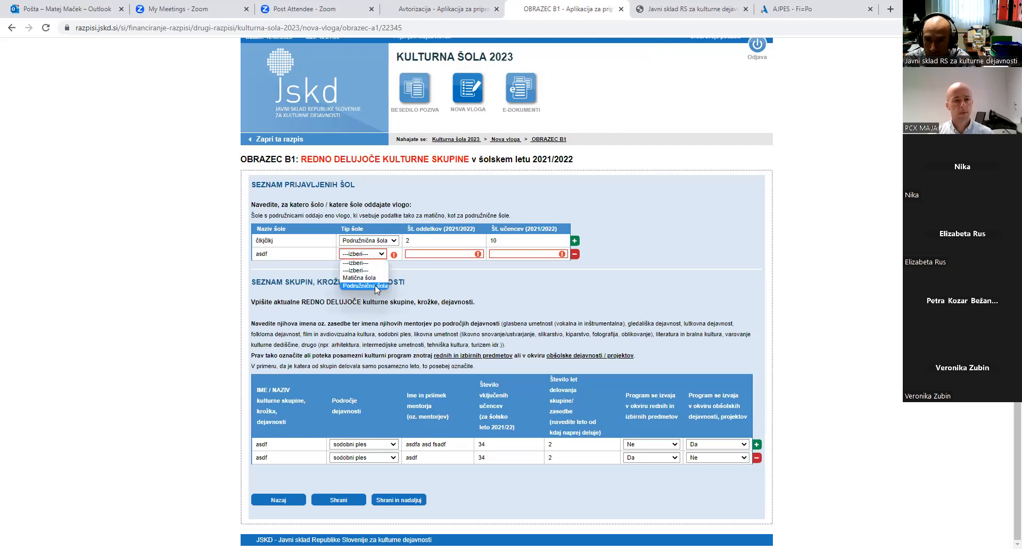
click(375, 286)
click(424, 254)
text(2)
click(500, 255)
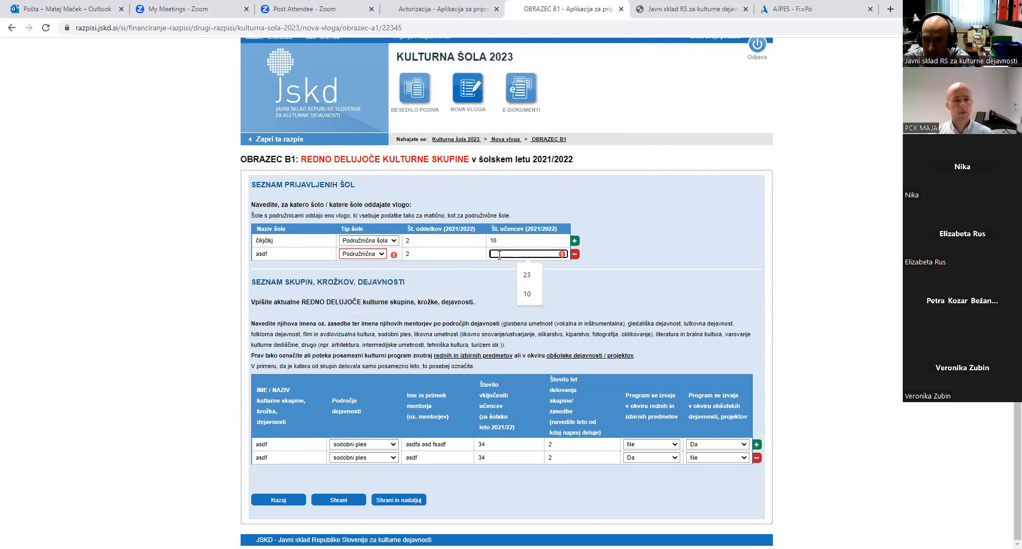
text(2)
right_click(466, 317)
click(409, 501)
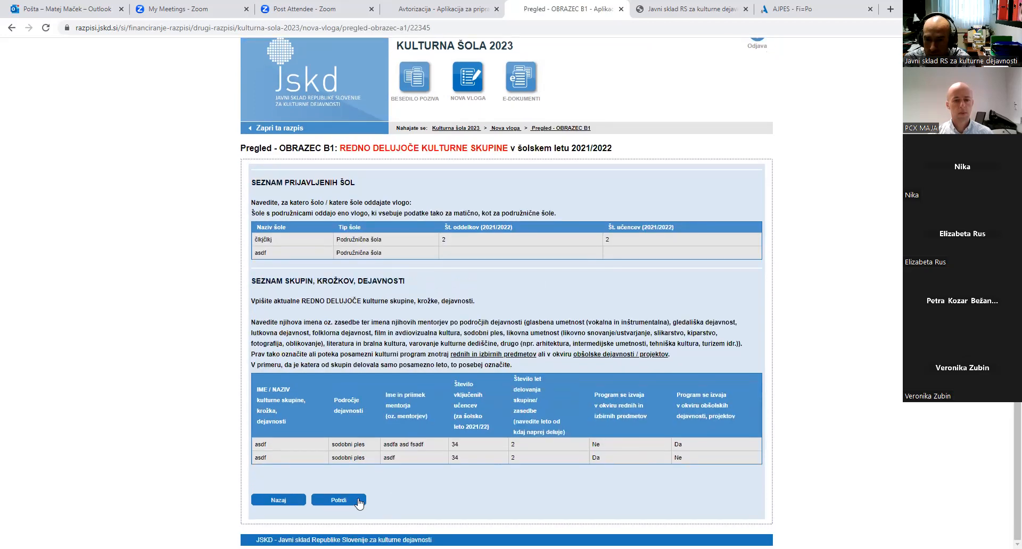
Confirm the B1 review, save and confirm form B2, and save form B3
click(360, 501)
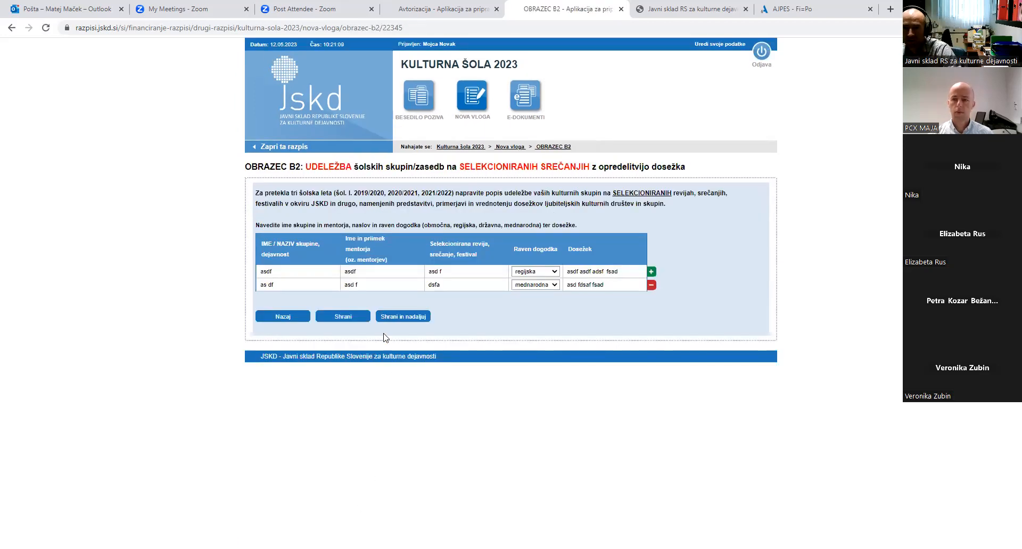
click(406, 317)
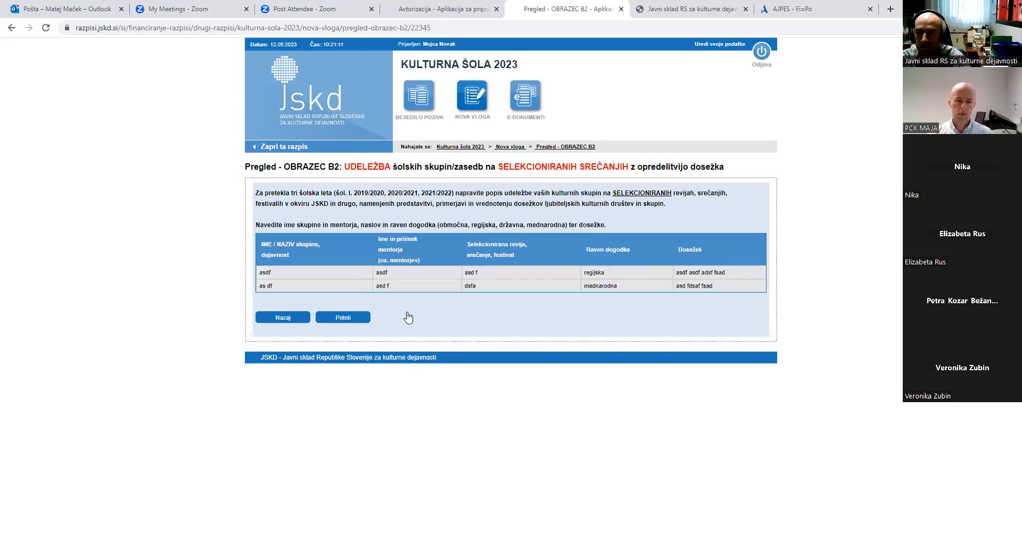
click(358, 320)
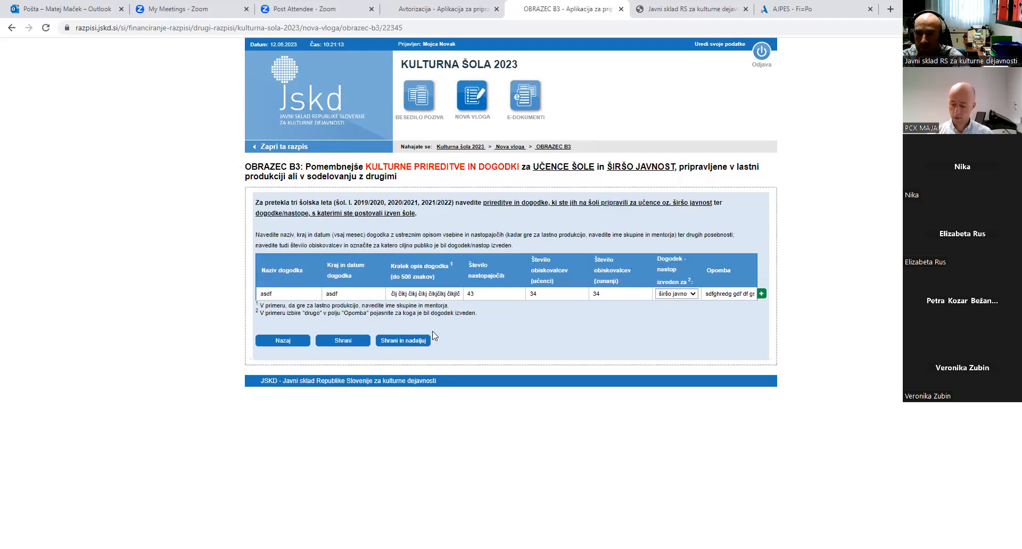
click(419, 341)
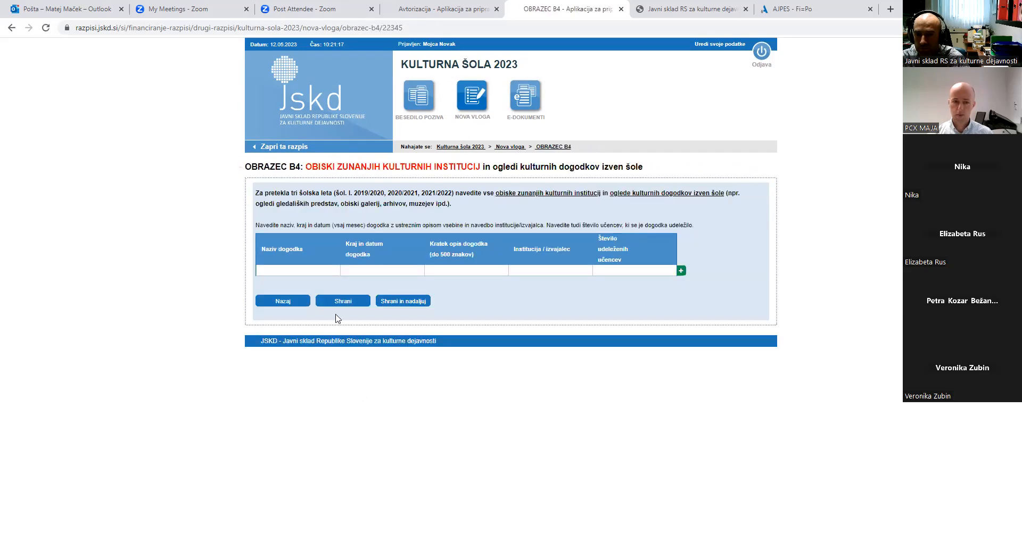
Fill the first B4 visit row: name, place and date, description, institution, and 23 pupils
click(315, 272)
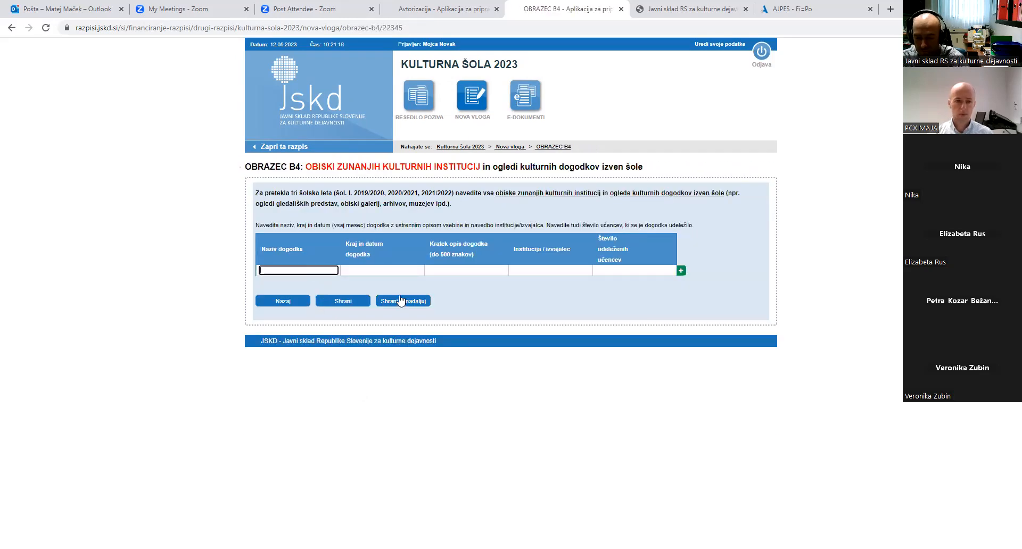
text(asdf)
click(389, 269)
text(asdf)
click(452, 270)
text(s dfadfs ads f)
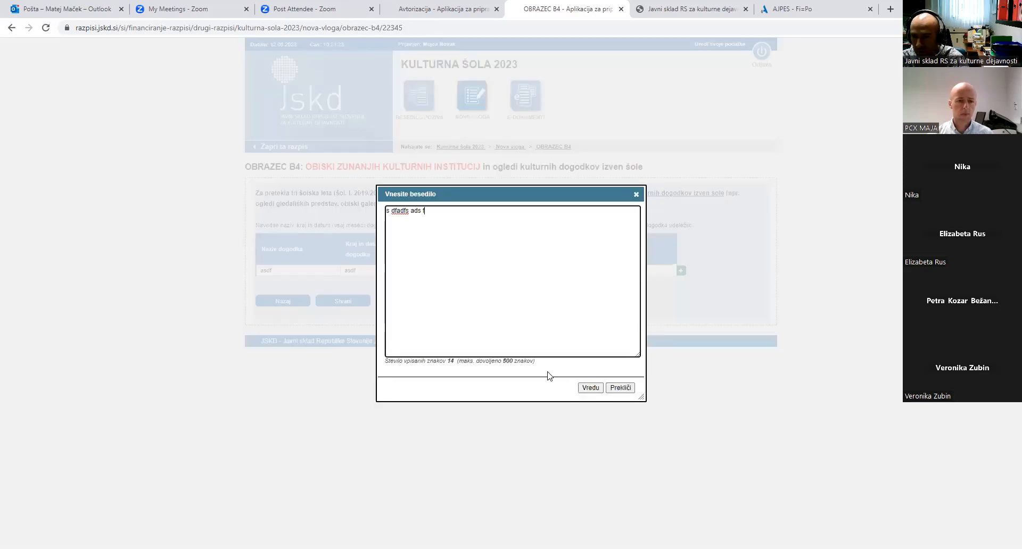
click(587, 388)
click(527, 271)
text(asdf ads f)
click(613, 270)
text(23)
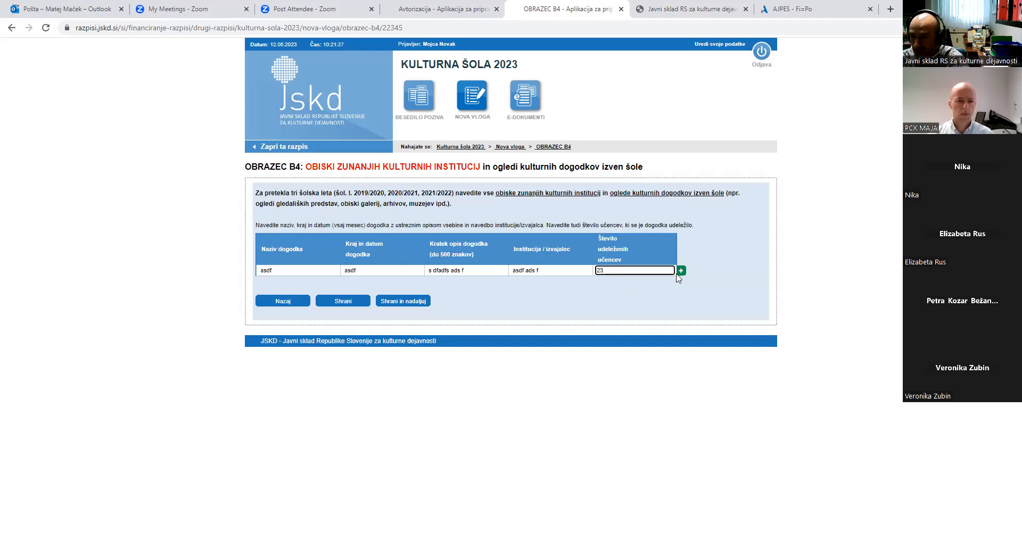
Add a second visit row with description, institution and 34 pupils, then save form B4
click(681, 271)
click(282, 284)
text(asd f)
click(405, 286)
text(ads f)
click(443, 283)
text(dsaf d fsaf dsa)
click(590, 387)
click(529, 285)
text(as dads f)
click(612, 282)
text(34)
click(394, 318)
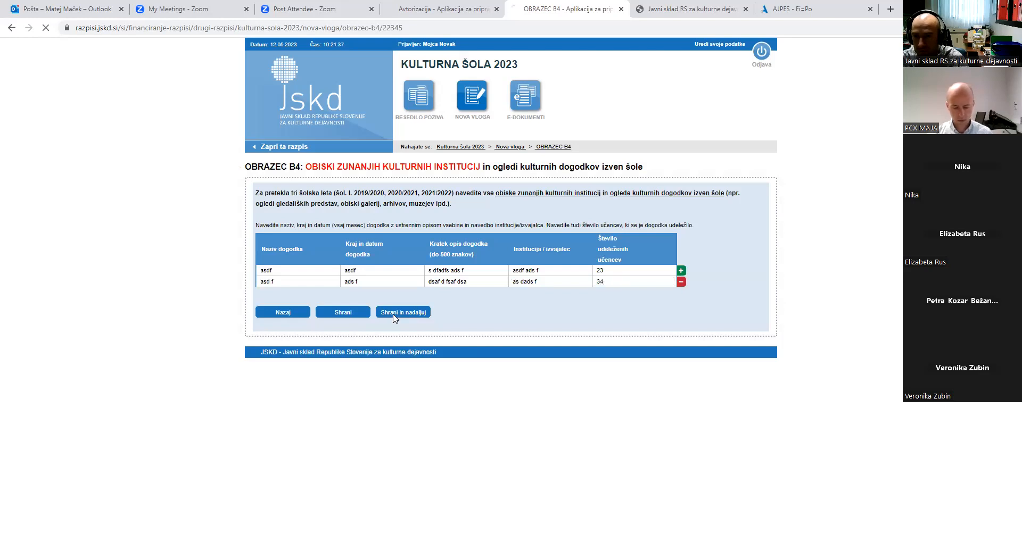
Confirm form B4, then fill a B5 training row with filler teacher, training, description, lecturer and 3 hours
click(365, 329)
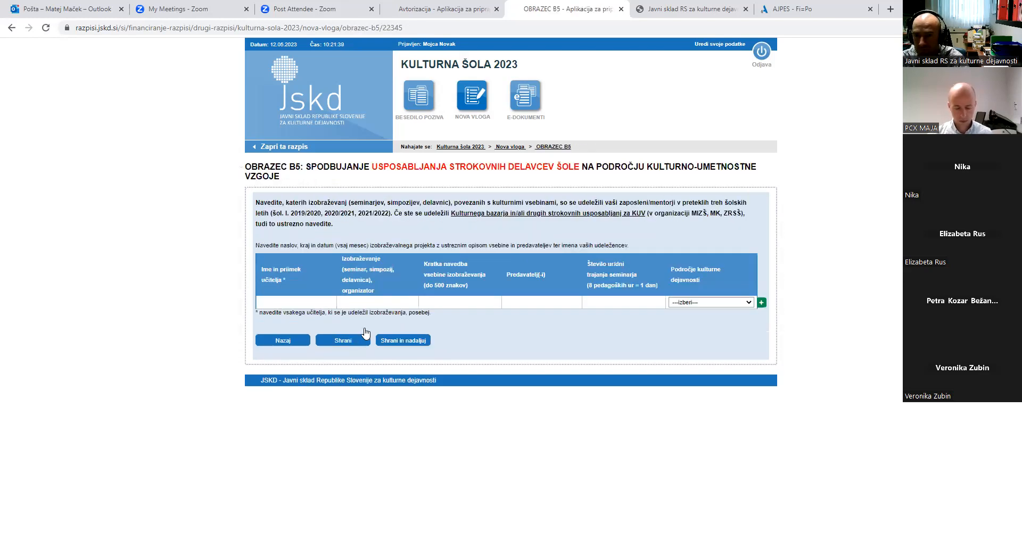
click(312, 302)
text(asd f)
click(403, 303)
text(sadf)
click(432, 300)
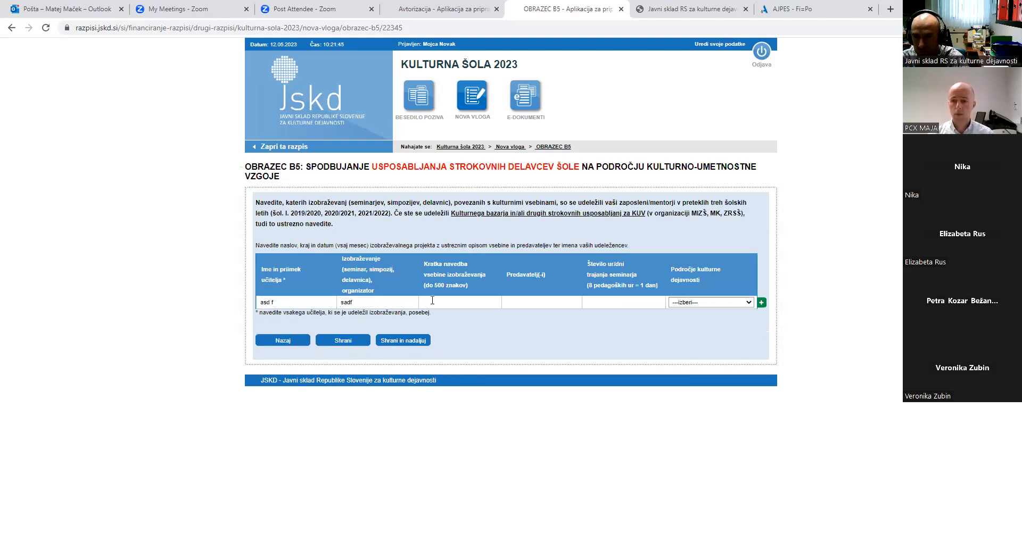
text(df sadfs adfs dfs fds a)
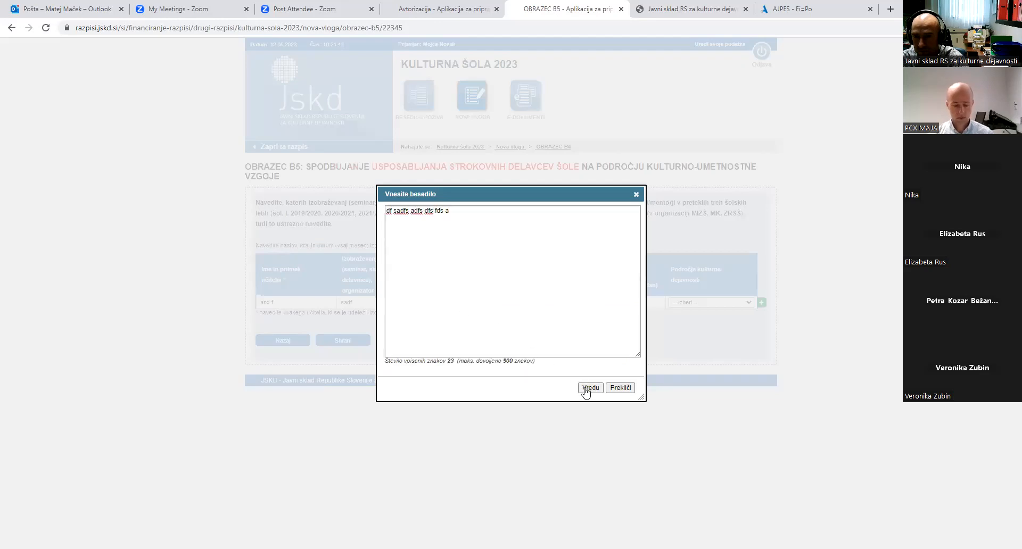
click(588, 388)
click(549, 303)
text(asd fads f)
key(Tab)
text(3)
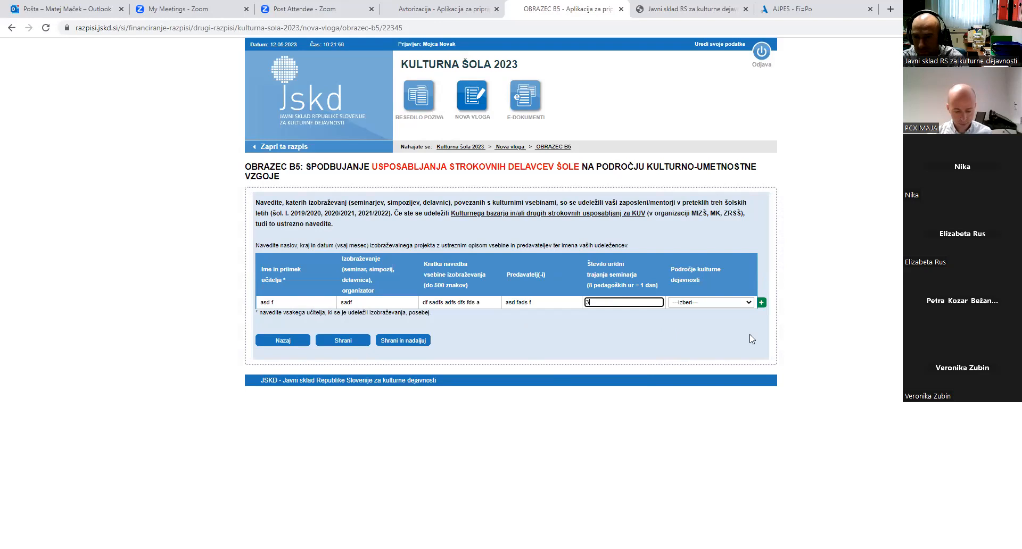
Set the B5 area to 'film in avdiovizualna kultura', then save and confirm form B5
click(716, 303)
click(714, 350)
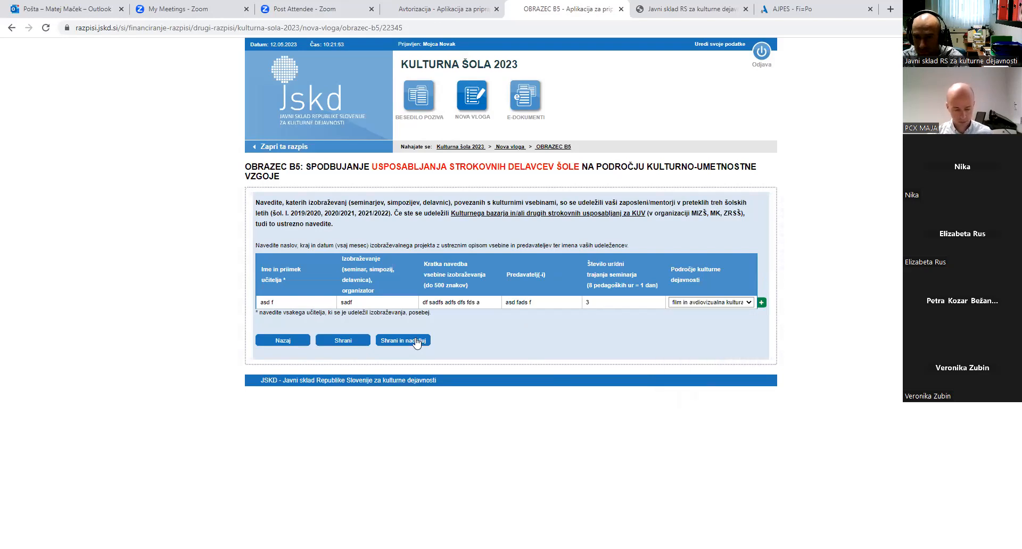
click(415, 341)
click(365, 342)
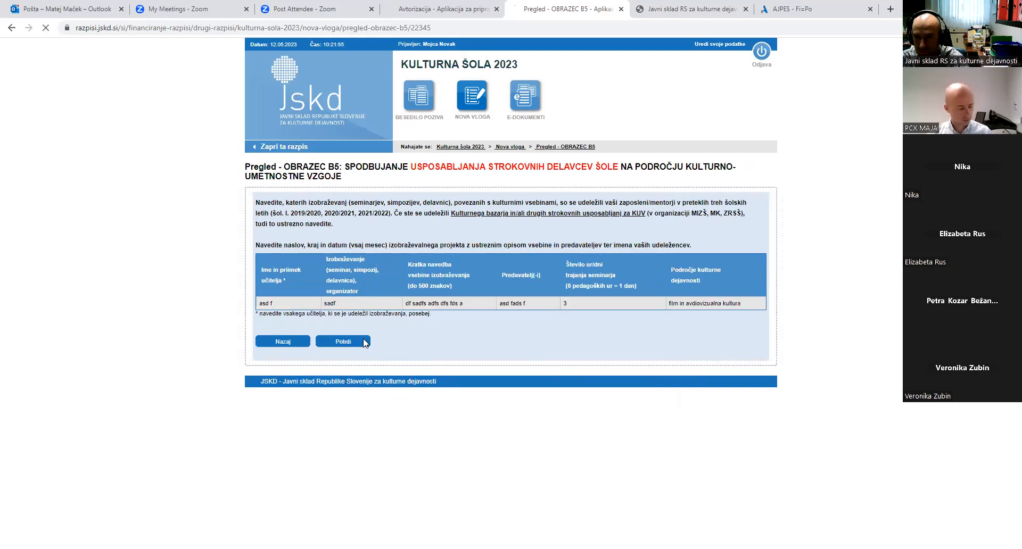
click(333, 287)
Enter a filler B6 project description as Obogateno besedilo, then save and confirm it
text(čk)
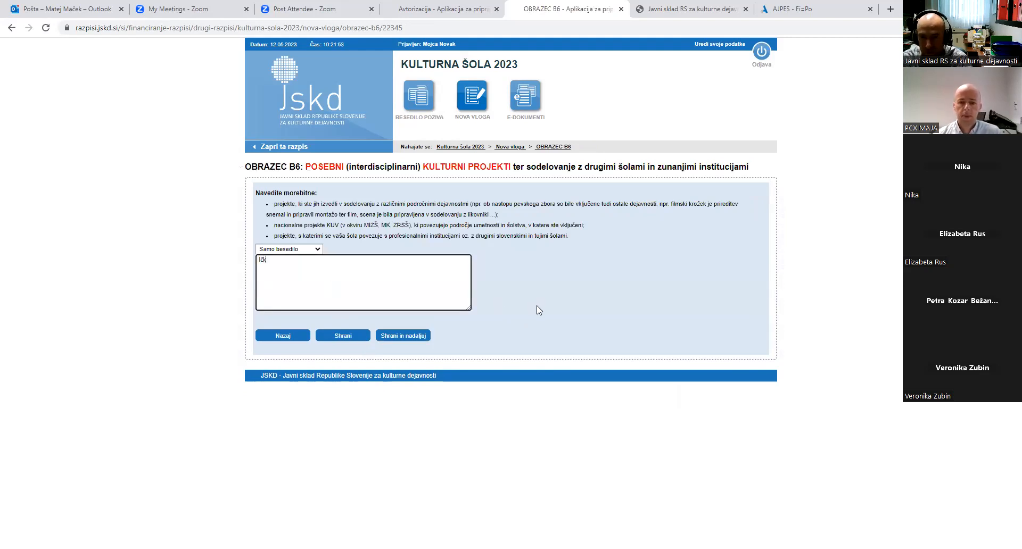
text(i čki čki čki čki čki čki čki čki čki čki lkj lčki čkj lč)
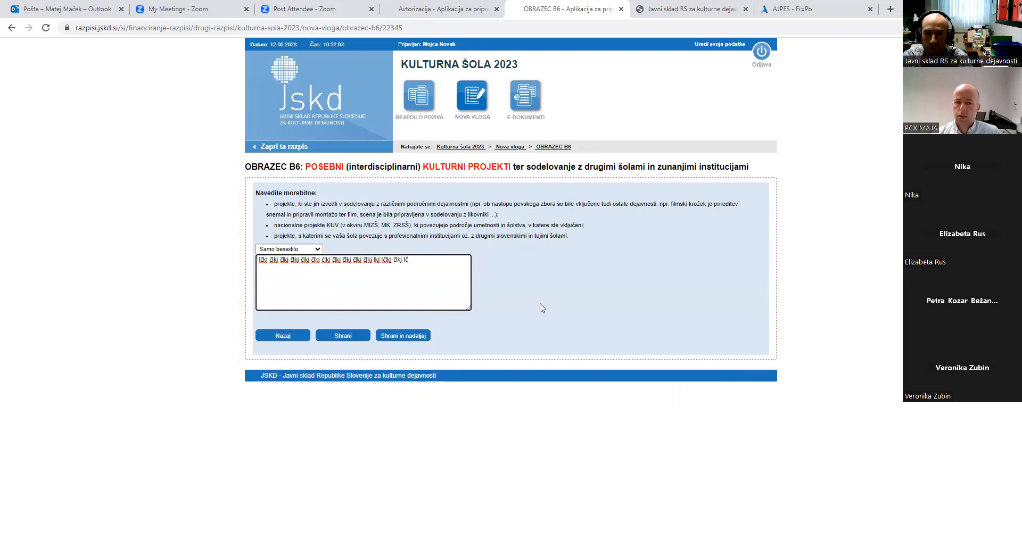
click(318, 250)
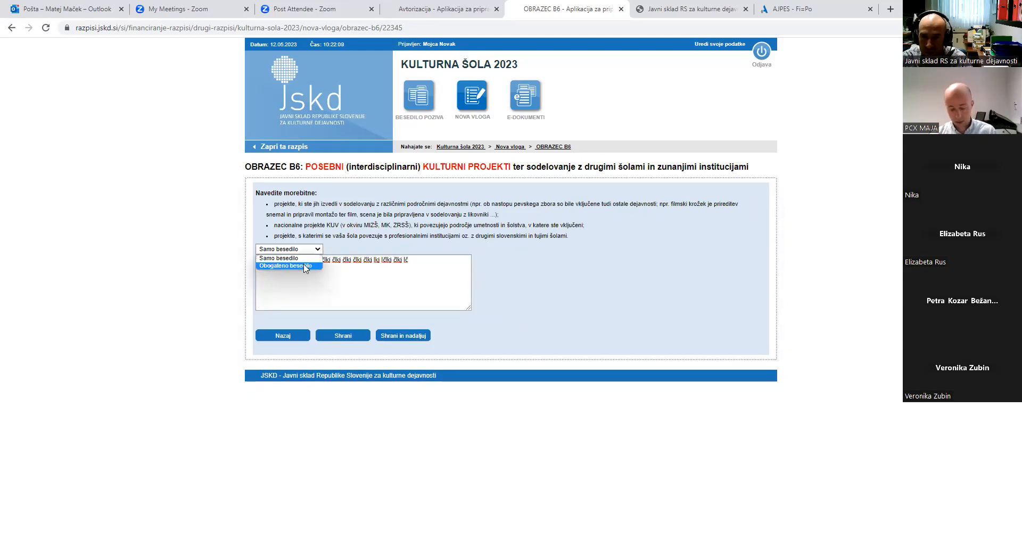
click(303, 266)
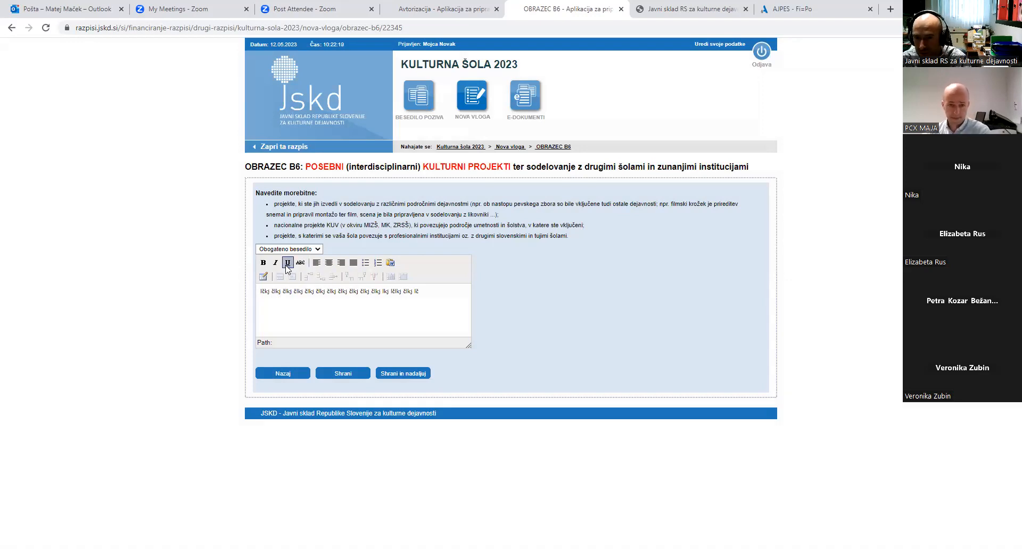
click(420, 377)
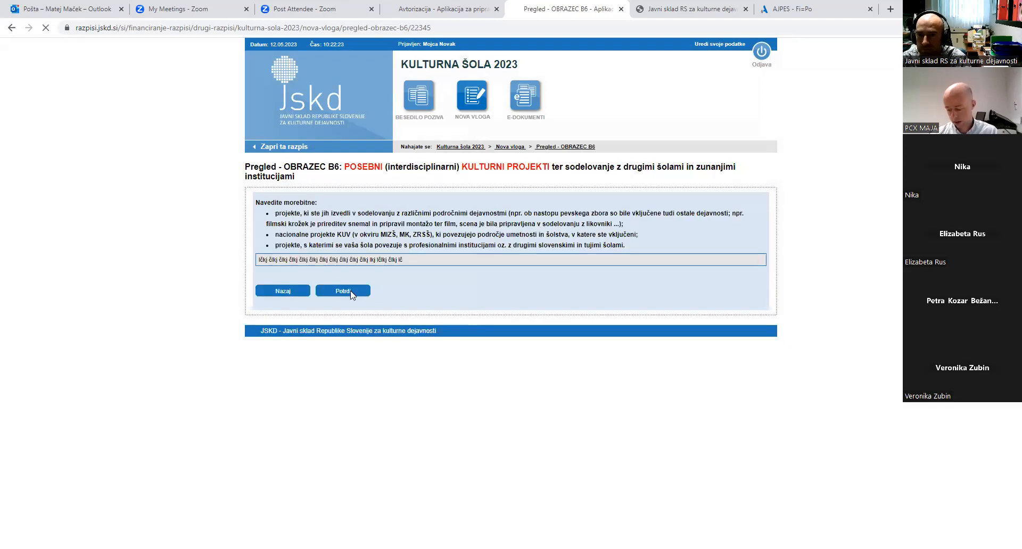
click(350, 291)
click(359, 255)
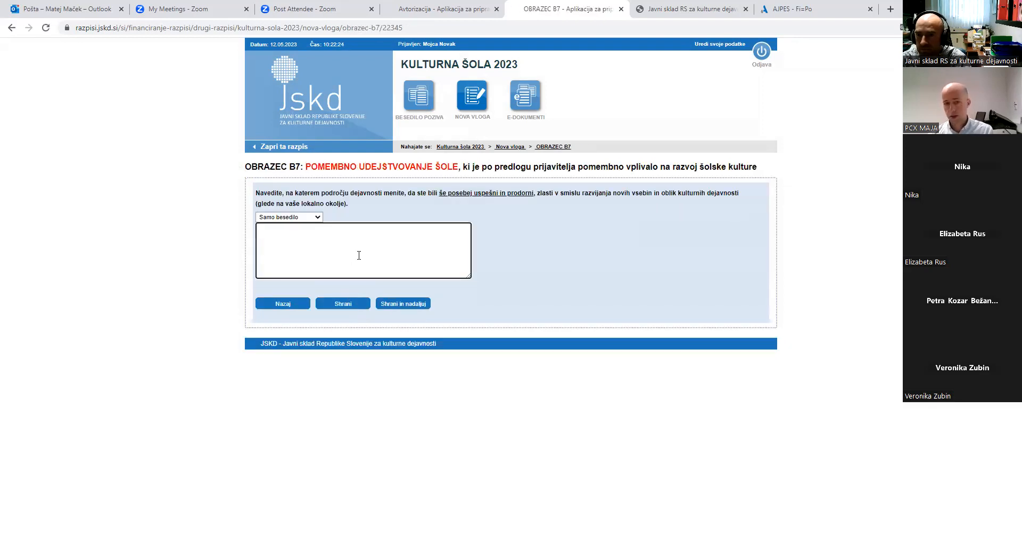
Enter filler text in form B7, then save and confirm it
text(ds fadfs  dsffds dfs dfs ads fa)
click(417, 306)
click(361, 261)
Enter filler text in form B8, then save and confirm it
click(362, 246)
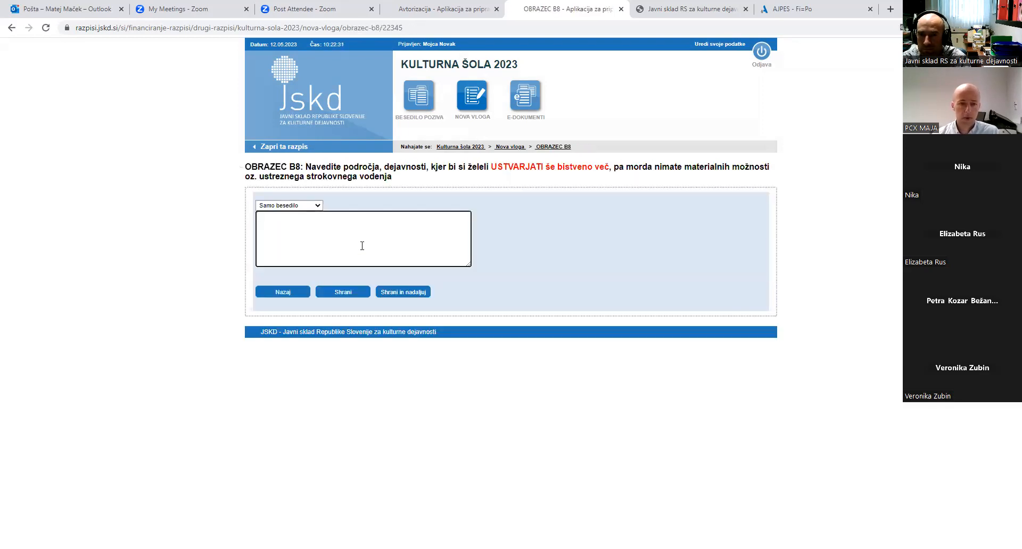
text(sd fsdf dsf adsf dfs adsf adsf adsf)
click(402, 296)
click(352, 244)
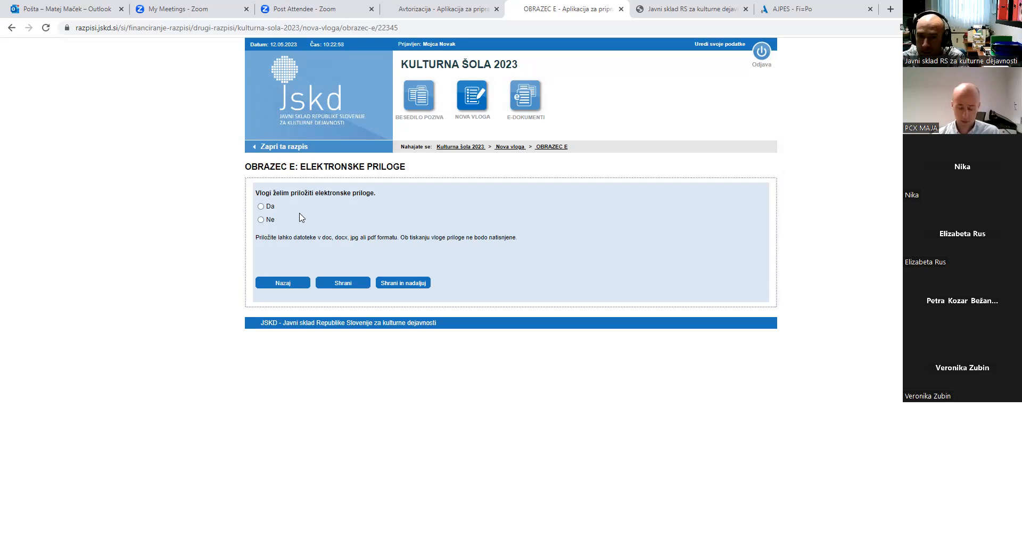
Answer Ne to adding electronic attachments on form E and save
click(261, 207)
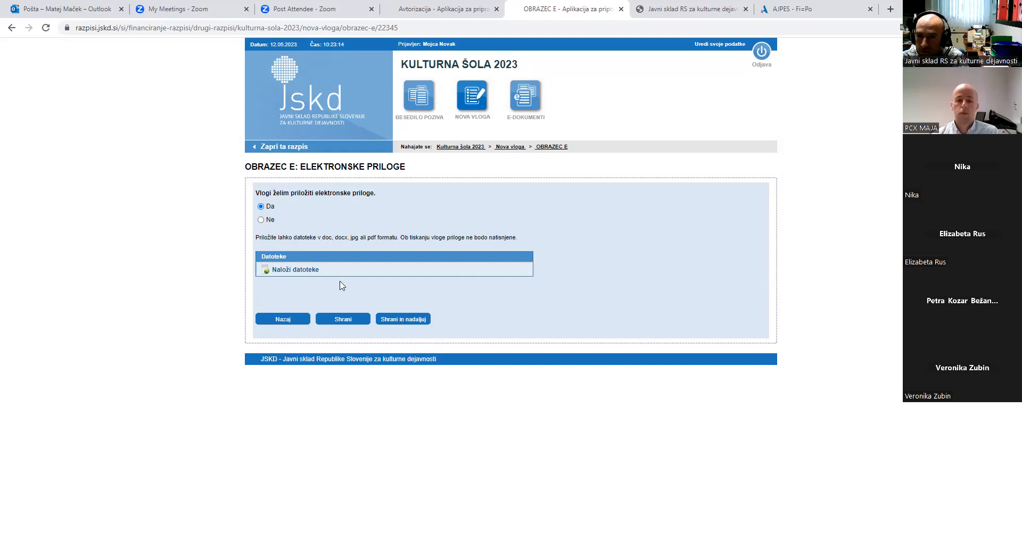
click(261, 220)
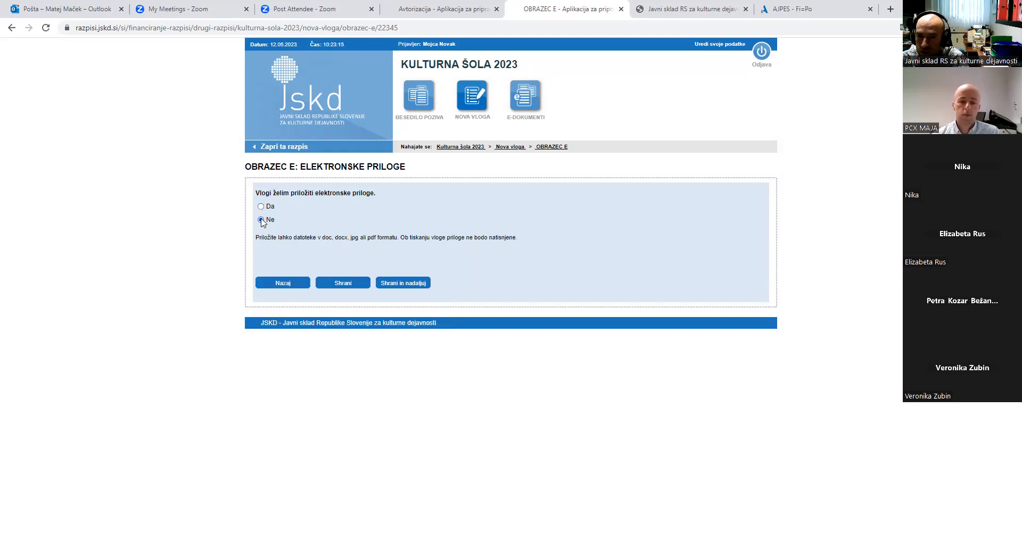
click(403, 287)
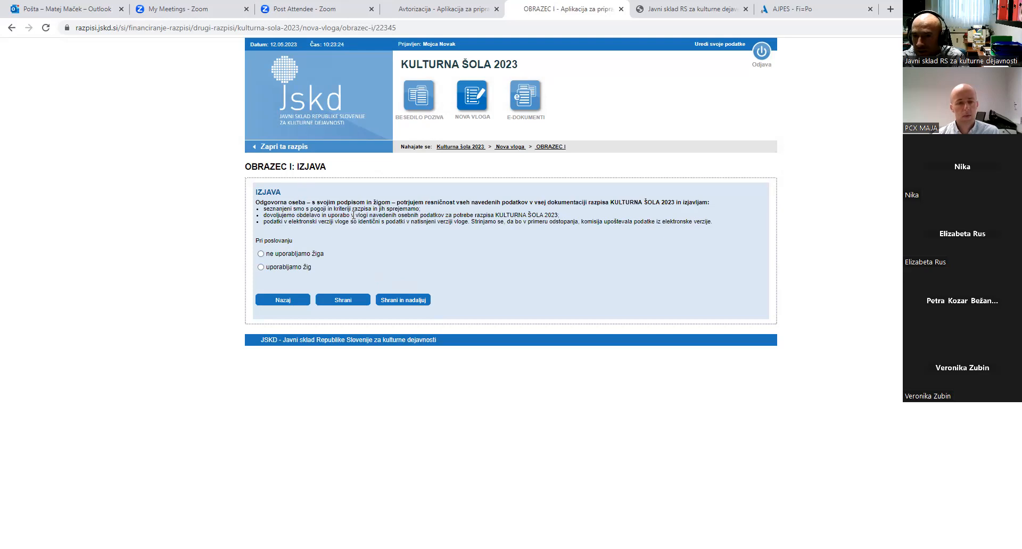
Select 'uporabljamo žig' on form I and save the declaration
click(261, 267)
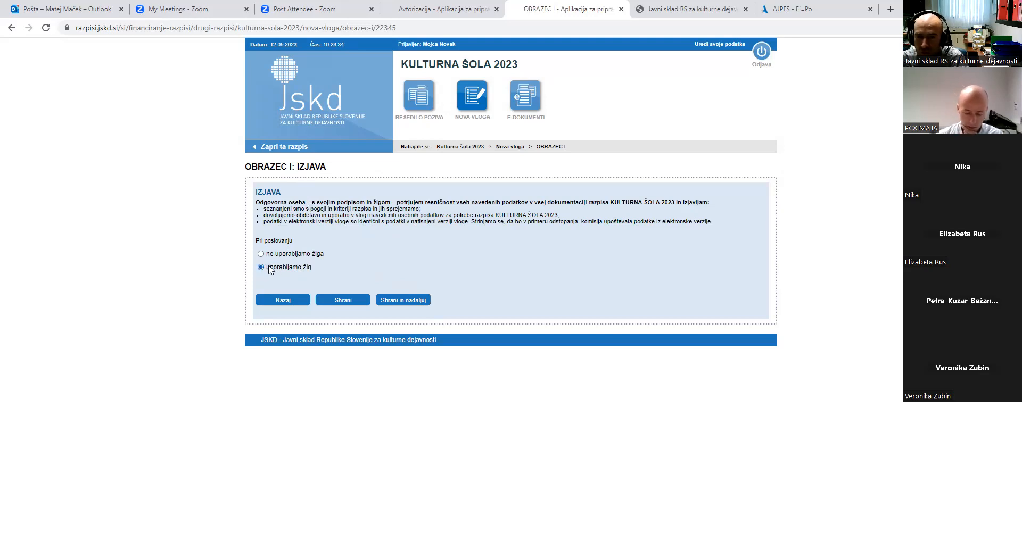
click(400, 302)
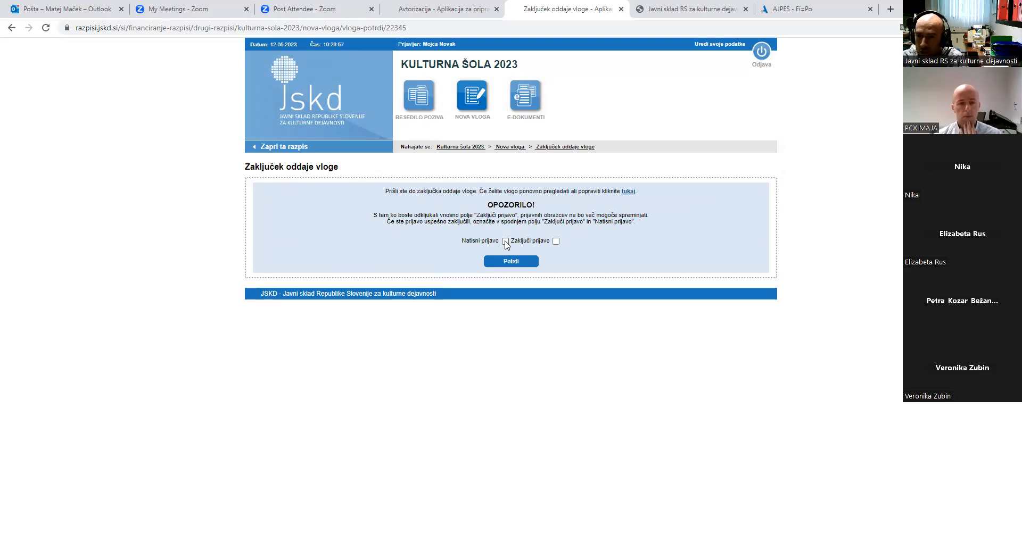
Tick Zaključi prijavo and Natisni prijavo, submit, and accept the lock warning with V redu
click(505, 242)
click(506, 241)
click(556, 241)
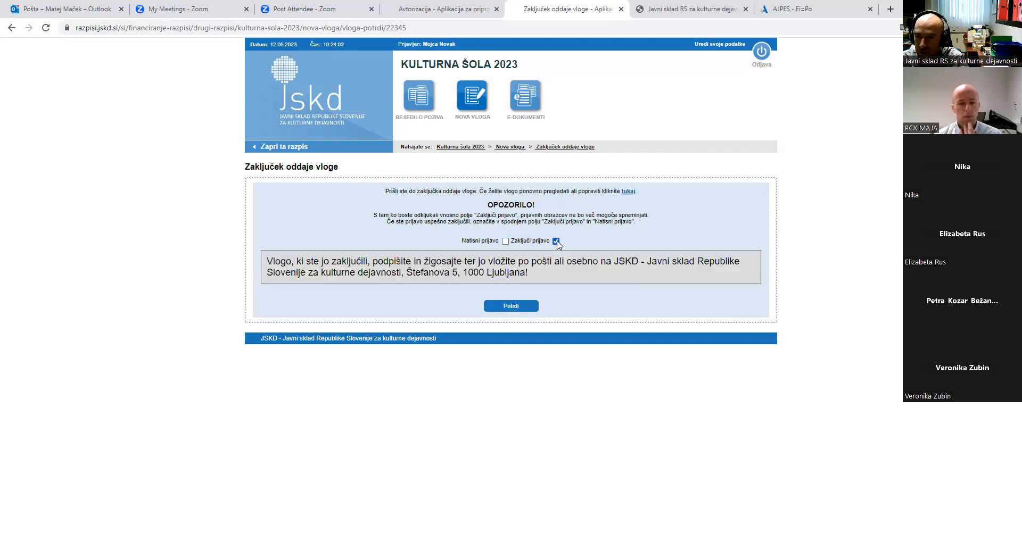
click(506, 242)
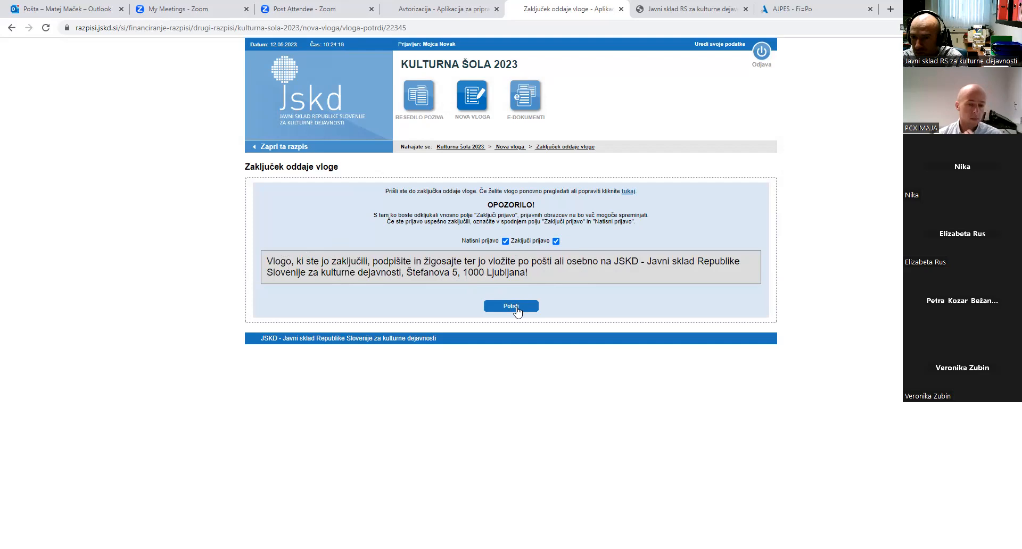
click(516, 307)
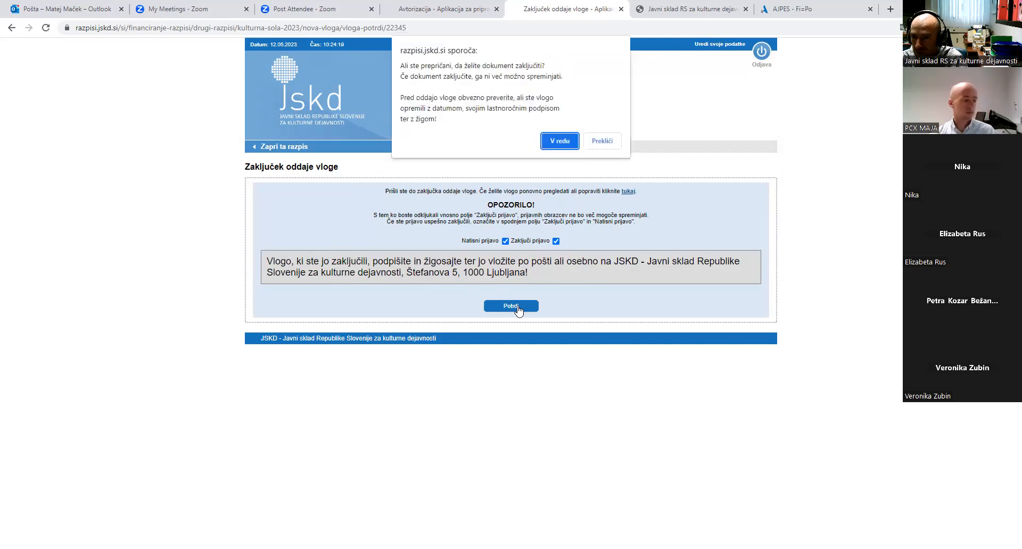
click(560, 141)
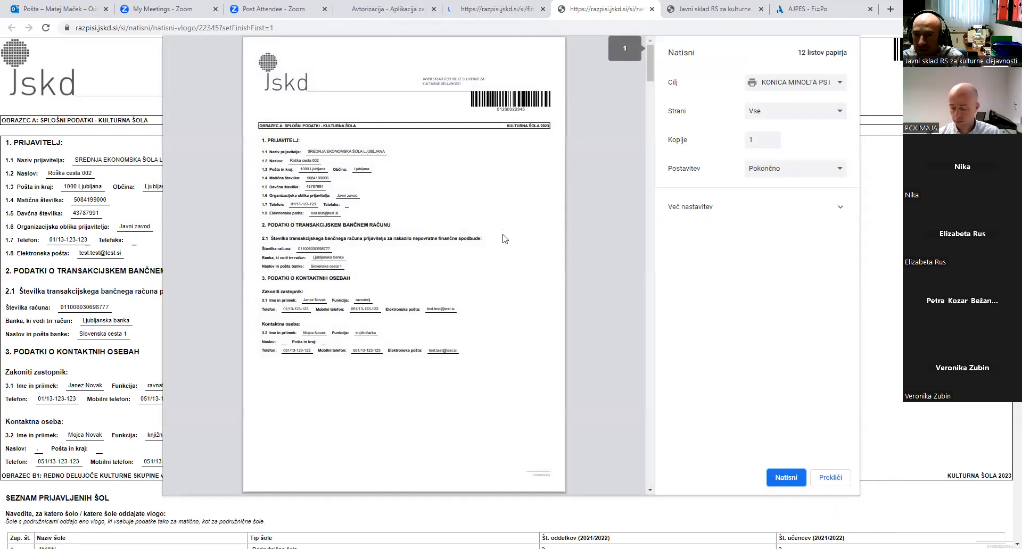
scroll(504, 239, down, 10)
scroll(505, 235, down, 10)
scroll(505, 238, down, 10)
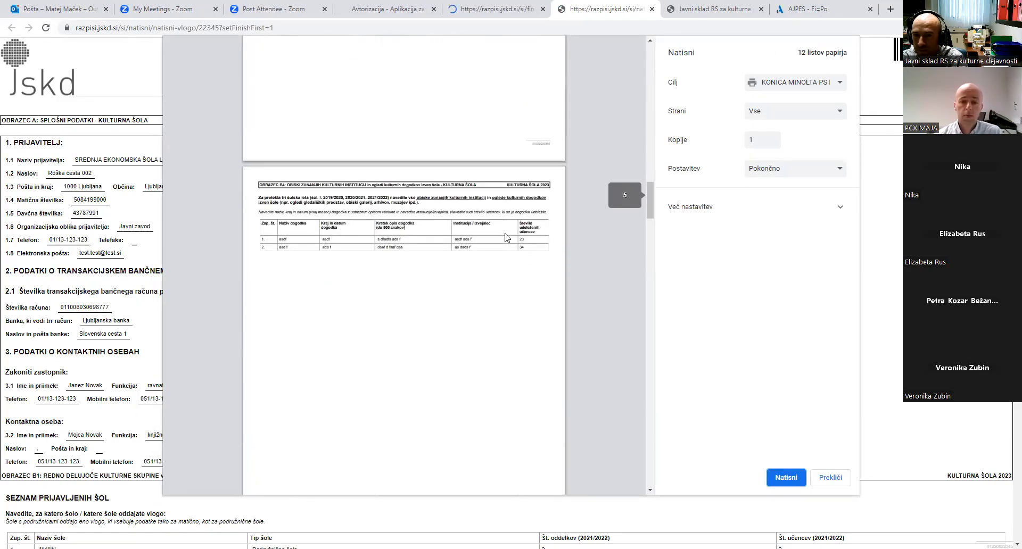
scroll(504, 238, down, 10)
scroll(505, 238, down, 10)
scroll(505, 237, down, 10)
scroll(505, 238, down, 4)
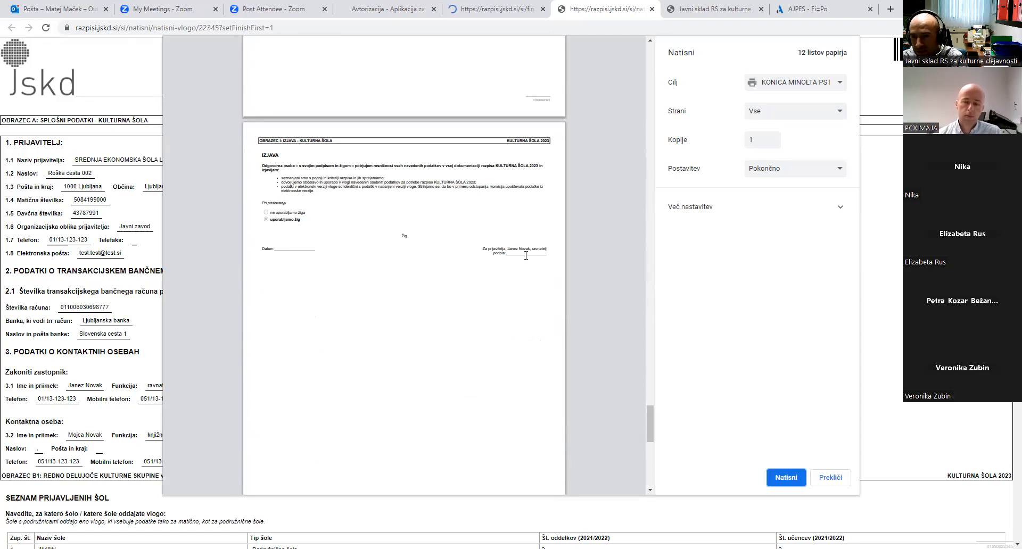
scroll(526, 256, down, 8)
scroll(526, 256, down, 2)
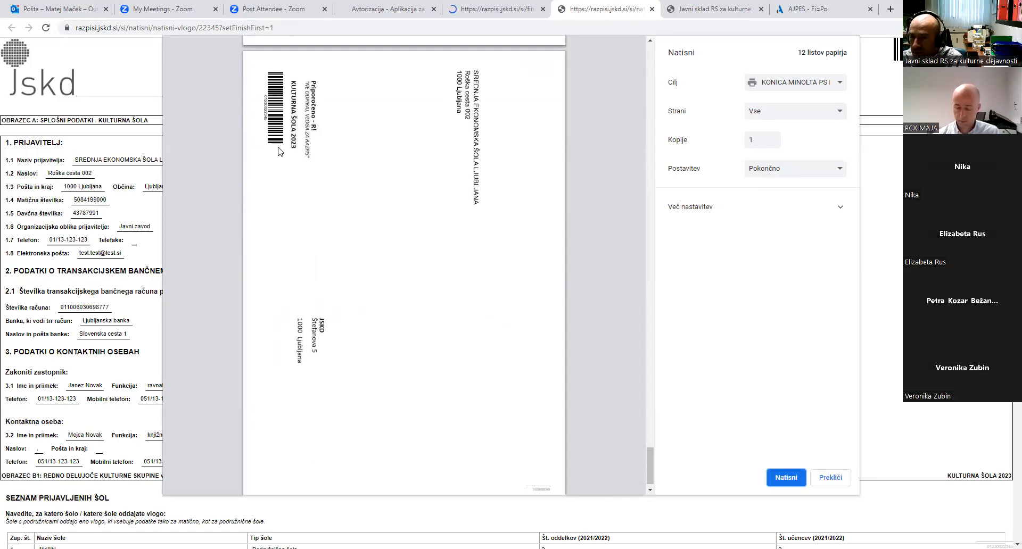
scroll(313, 174, down, 1)
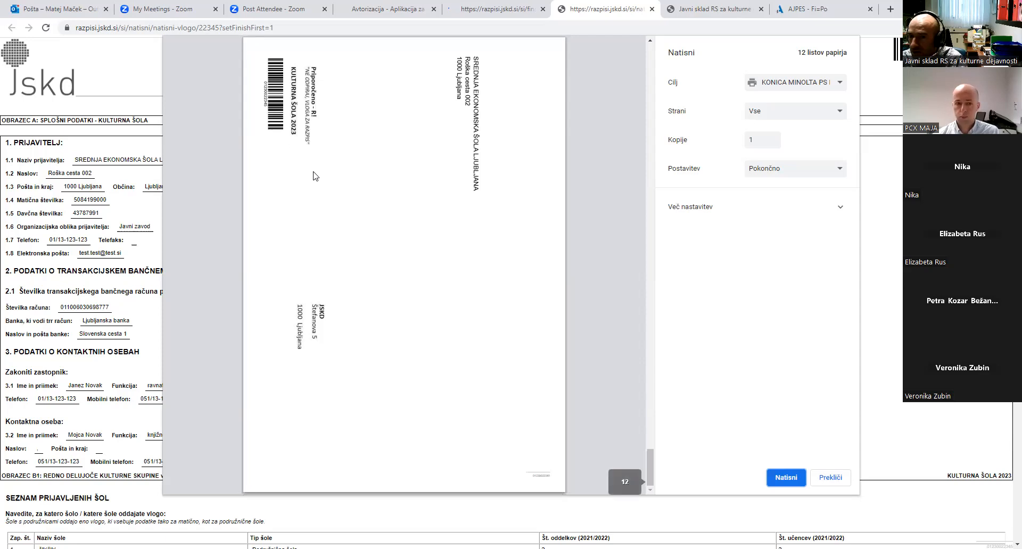